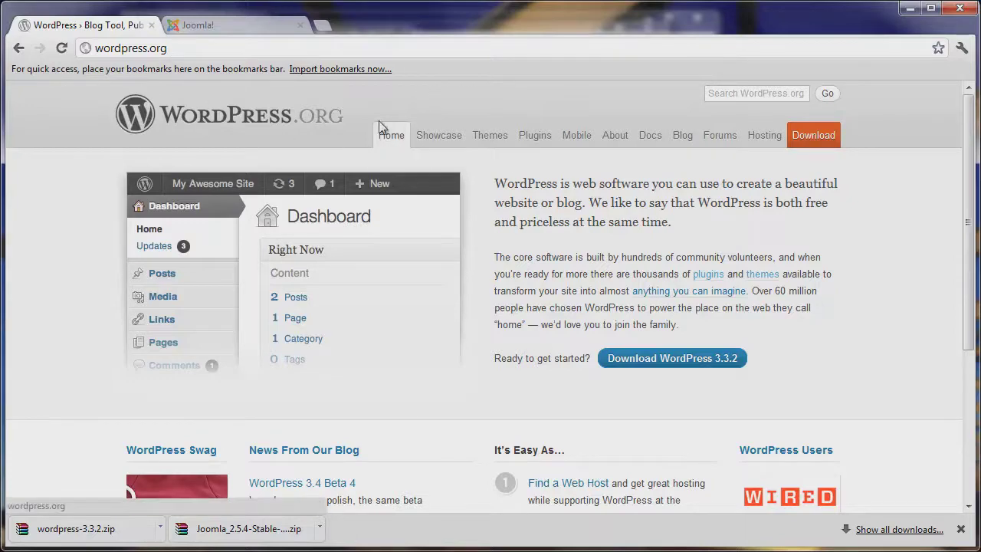
# Visit the wordpress.org download page and open the downloaded wordpress-3.3.2.zip archive.
pyautogui.click(807, 140)
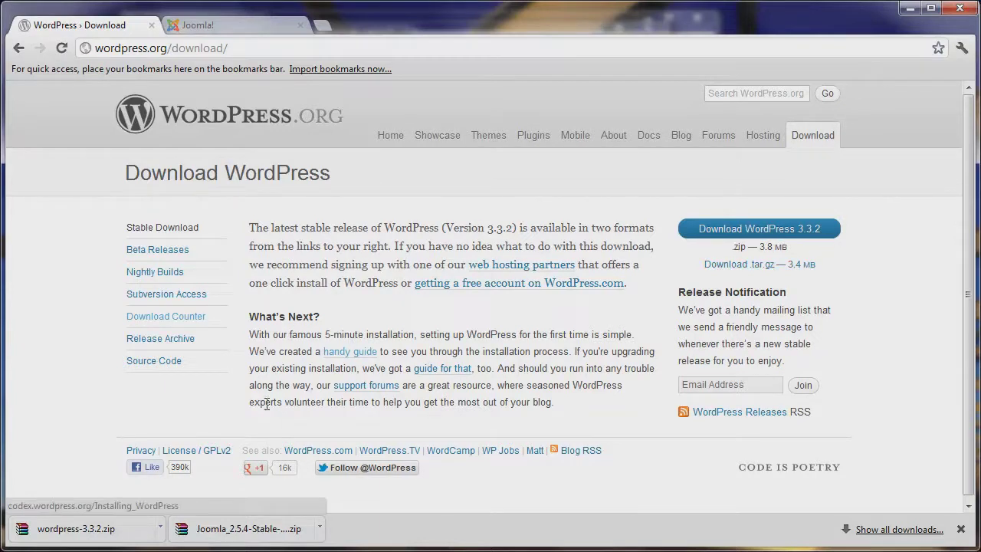
pyautogui.click(69, 527)
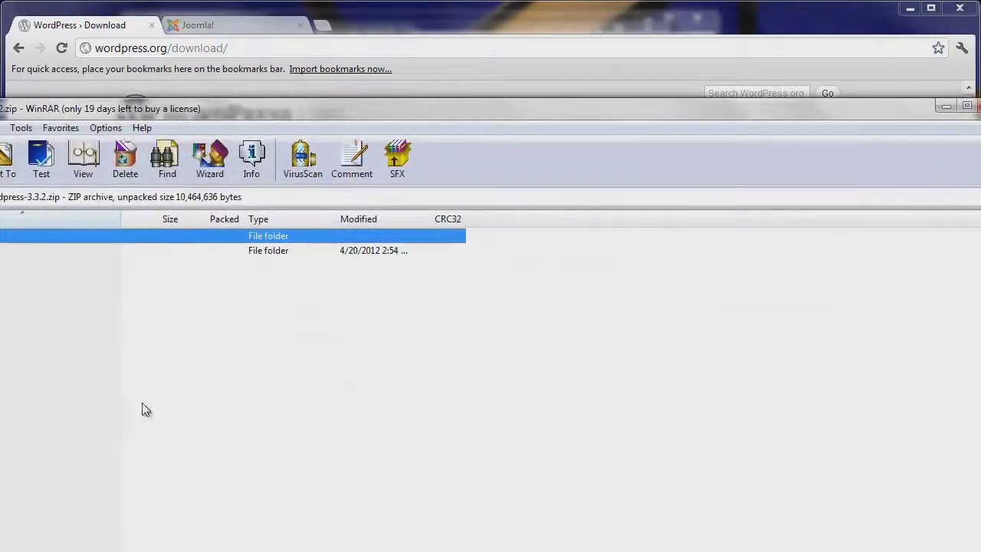
# Extract the wordpress folder from wordpress-3.3.2.zip in WinRAR, then close the archive.
pyautogui.moveTo(258, 115); pyautogui.dragTo(384, 44)
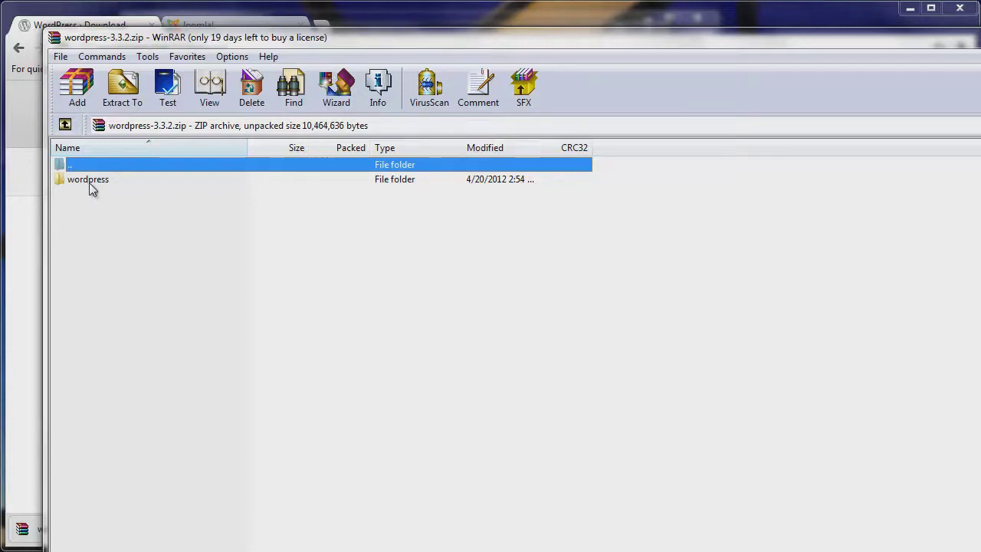
pyautogui.click(89, 182)
pyautogui.hotkey('alt', 'w')
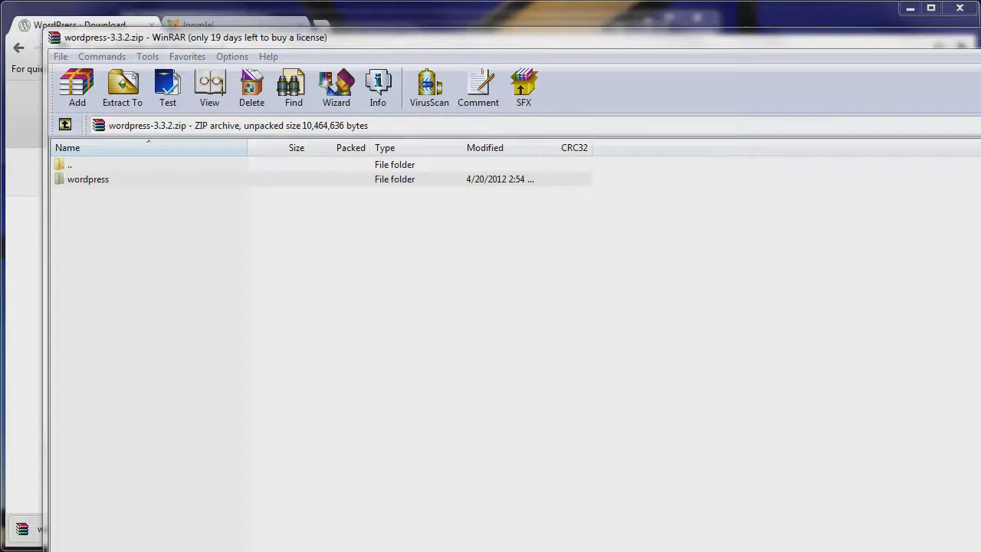
pyautogui.press('Escape')
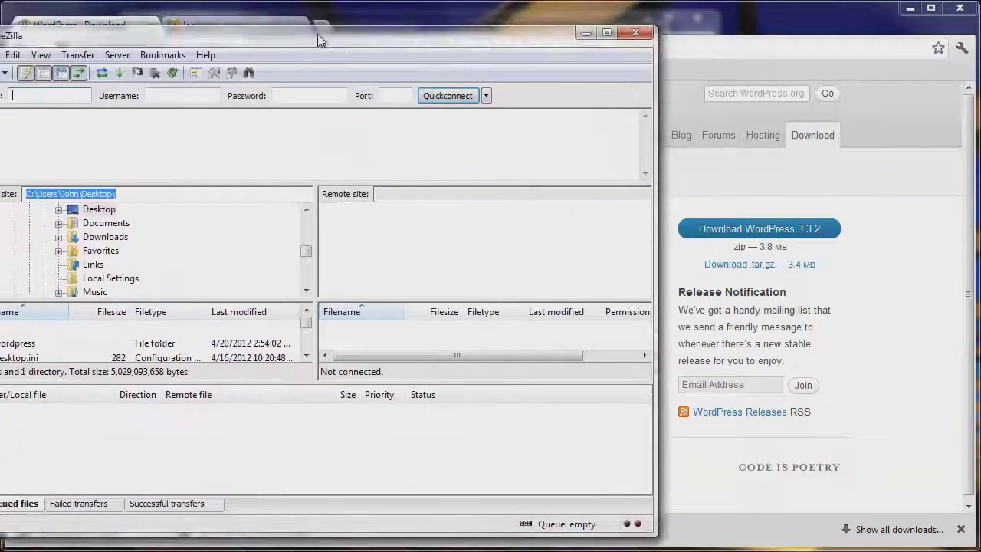
# Enter 192.168.0.109 as FileZilla's host, then switch to the Ubuntu Server VM.
pyautogui.moveTo(321, 40); pyautogui.dragTo(478, 42)
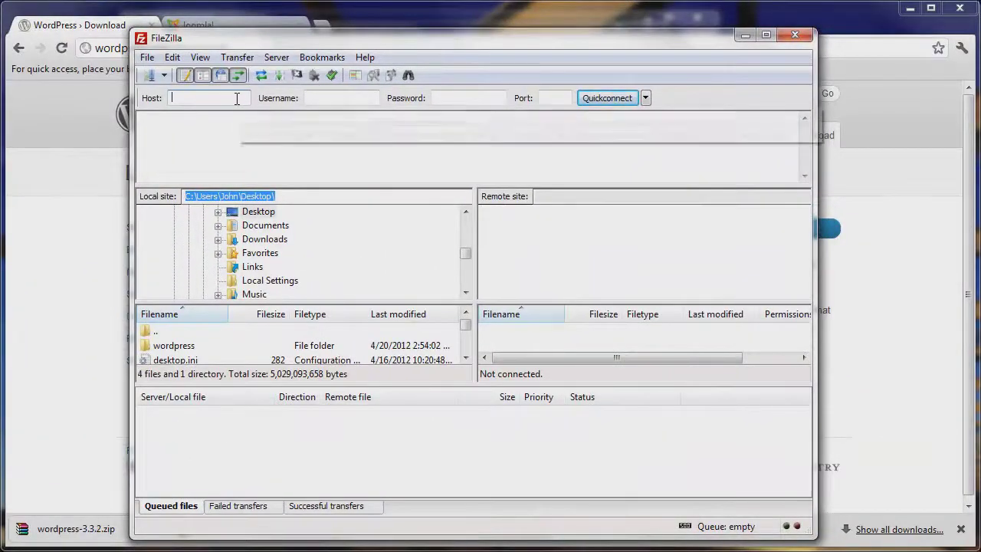
pyautogui.write('192.')
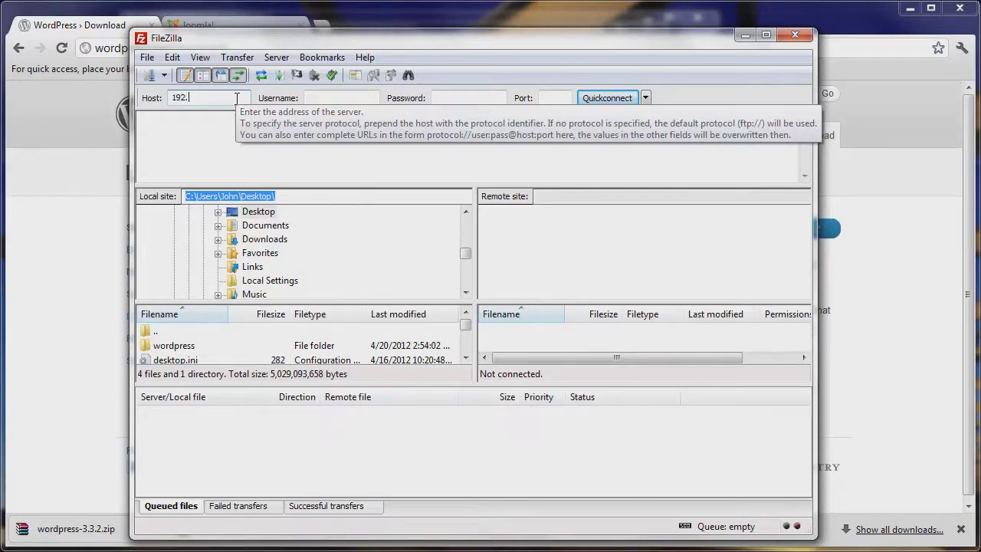
pyautogui.write('168.0.109')
pyautogui.hotkey('alt', 'Tab')
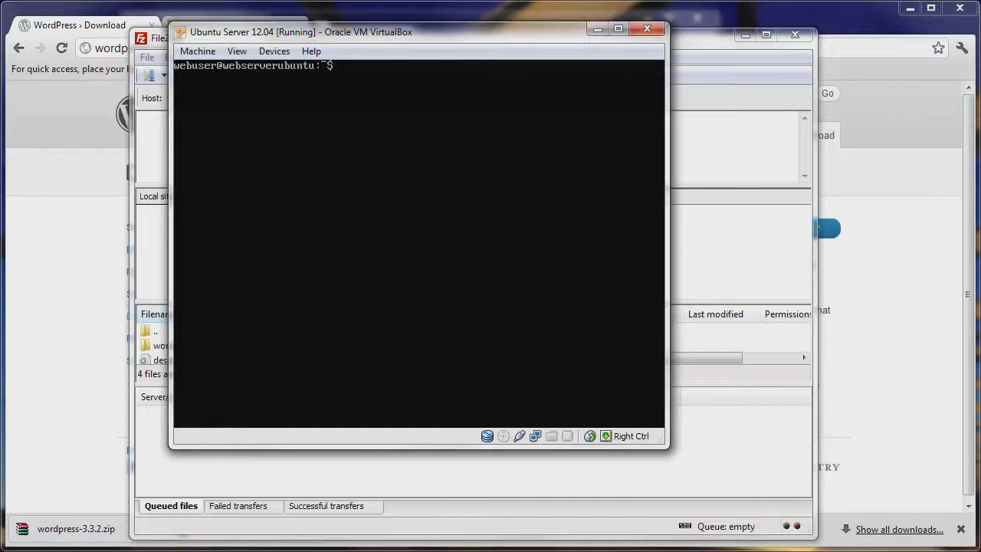
# Run ifconfig on the Ubuntu server to confirm its address is 192.168.0.109.
pyautogui.write('ifconfig')
pyautogui.press('Return')
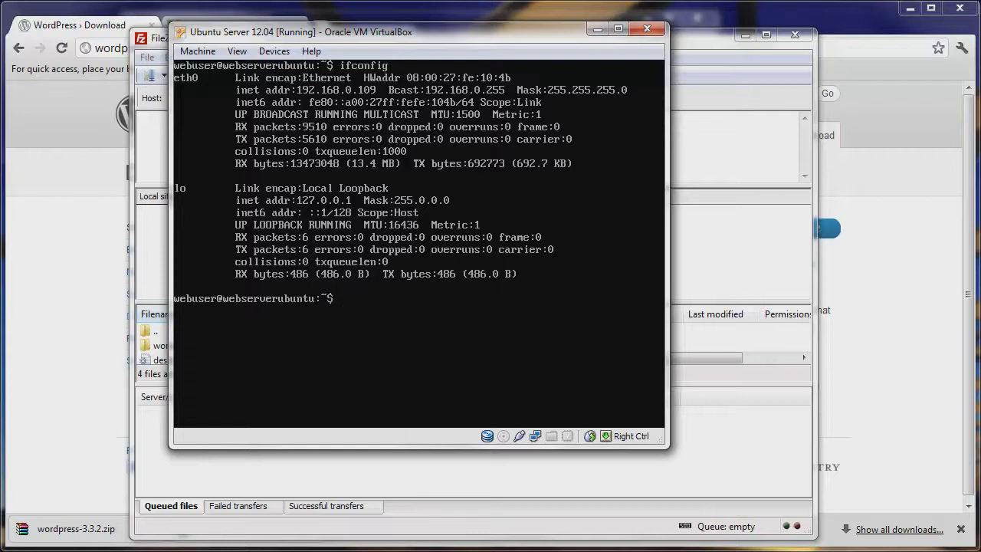
pyautogui.click(148, 135)
# Quickconnect to 192.168.0.109 using the server account's username and password.
pyautogui.click(337, 98)
pyautogui.write('web')
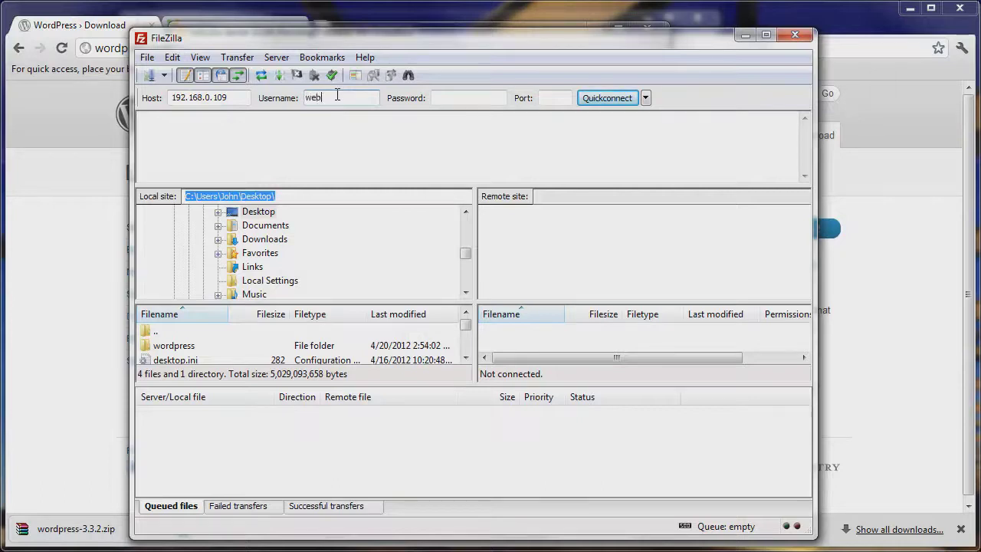
pyautogui.write('user')
pyautogui.press('Tab')
pyautogui.write('••••••••')
pyautogui.press('Return')
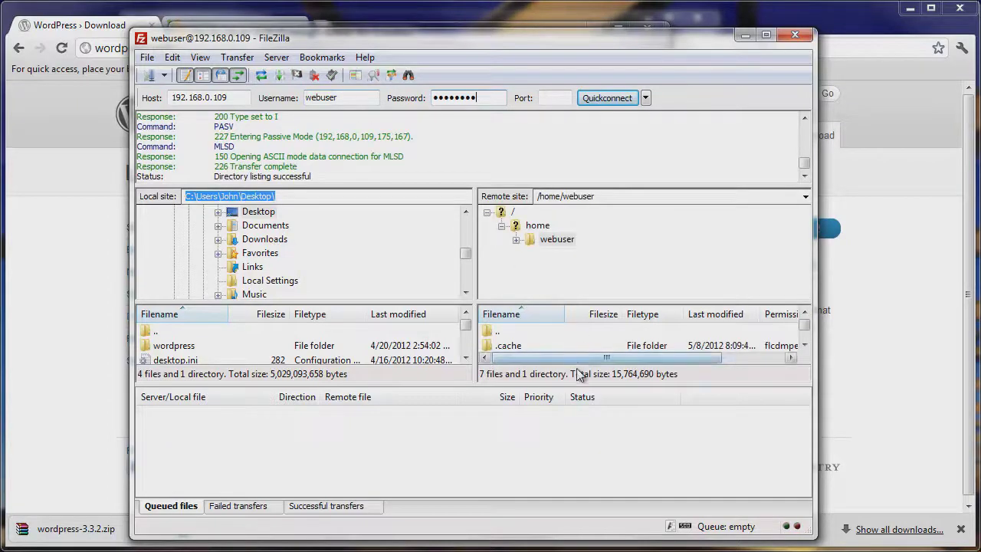
# Enlarge the file panes and move the remote view up from the home folder to /.
pyautogui.moveTo(578, 387); pyautogui.dragTo(579, 414)
pyautogui.click(542, 360)
pyautogui.scroll(-1, 542, 360)
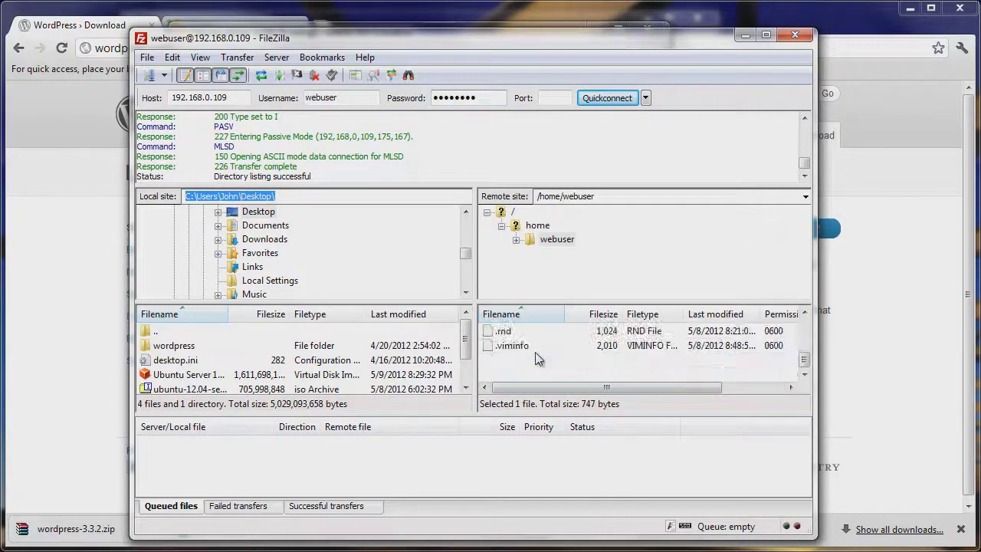
pyautogui.scroll(1, 529, 349)
pyautogui.doubleClick(507, 331)
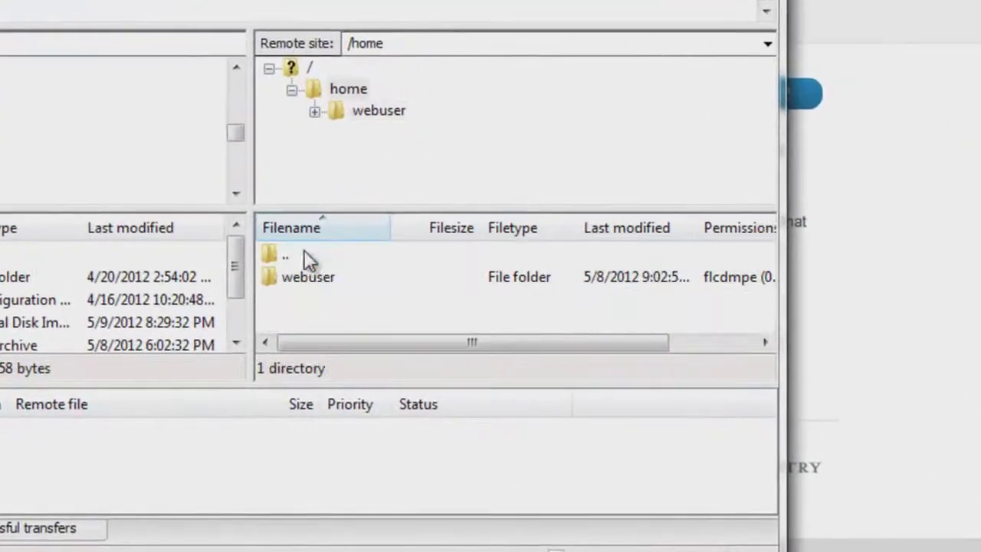
pyautogui.doubleClick(303, 253)
# Open the remote var folder and then its www subfolder.
pyautogui.scroll(-7, 323, 272)
pyautogui.scroll(-1, 324, 273)
pyautogui.scroll(1, 324, 276)
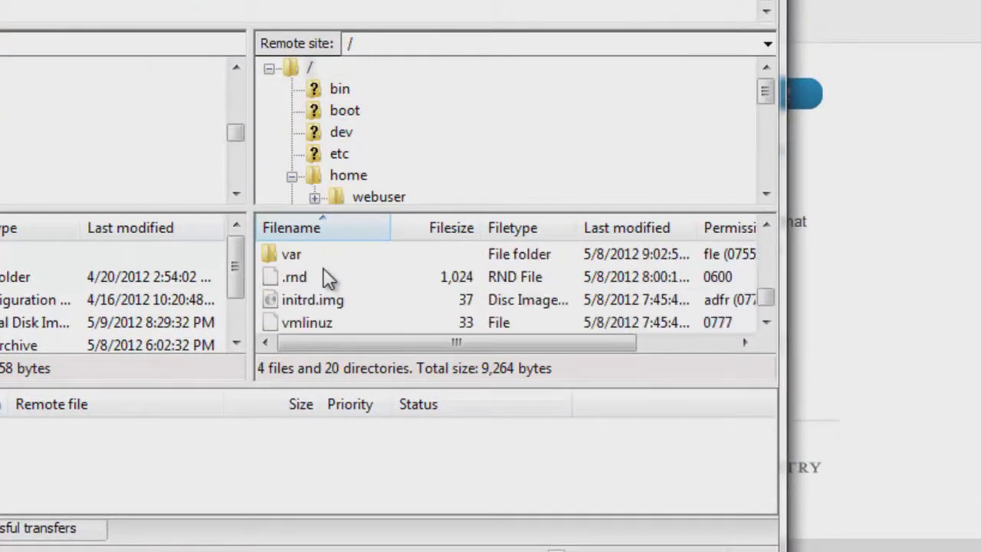
pyautogui.doubleClick(288, 256)
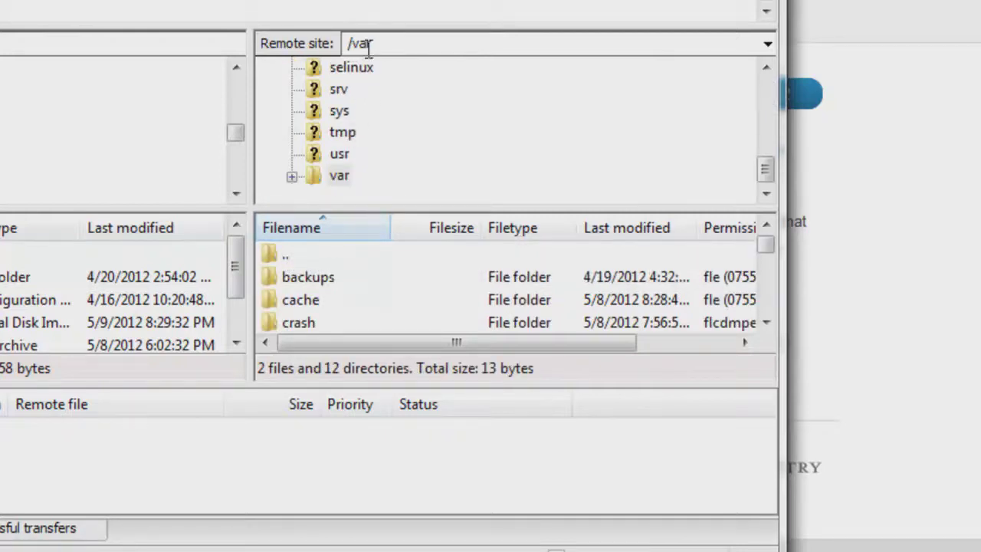
pyautogui.scroll(-3, 333, 280)
pyautogui.scroll(-2, 330, 279)
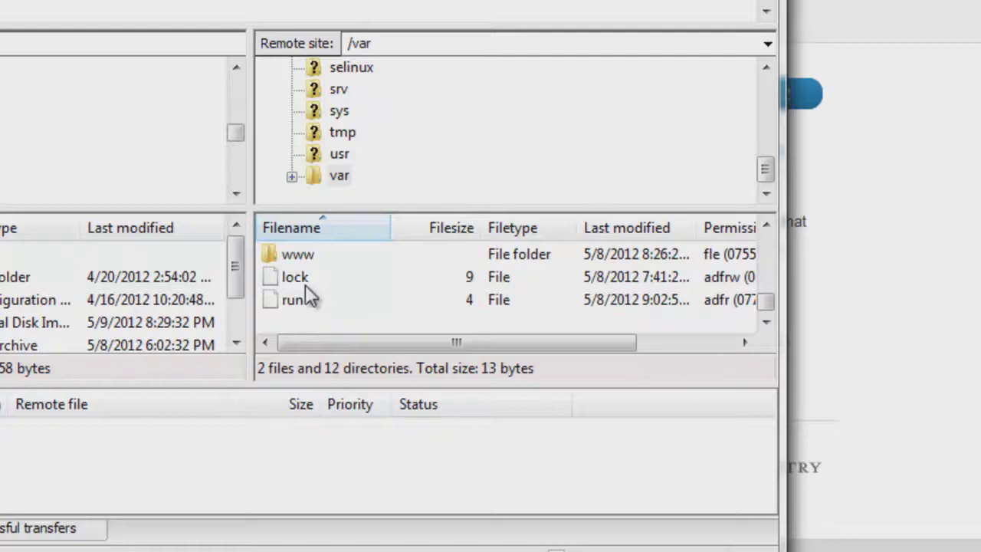
pyautogui.doubleClick(303, 254)
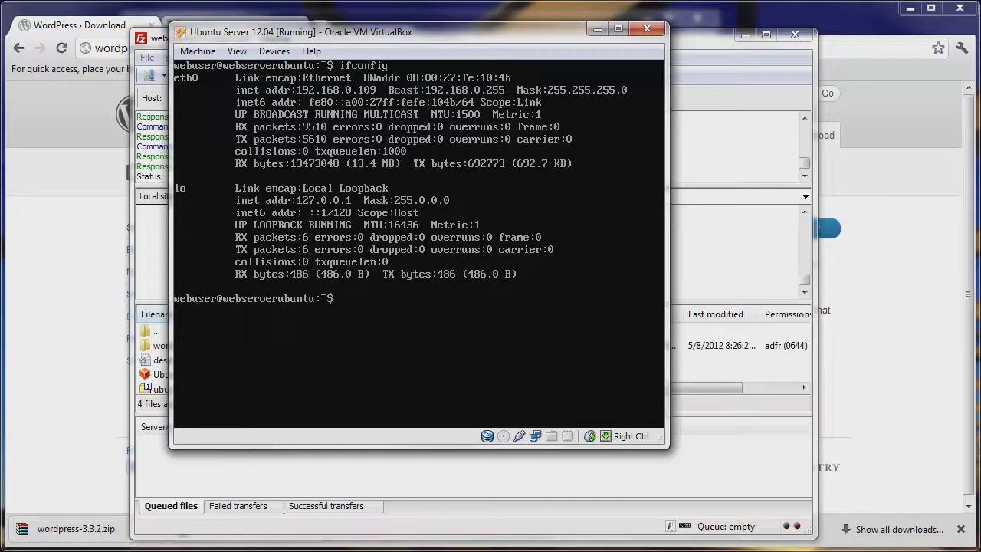
# Create the 'website' group with sudo groupadd, then attempt useradd -G website www-data.
pyautogui.write('group')
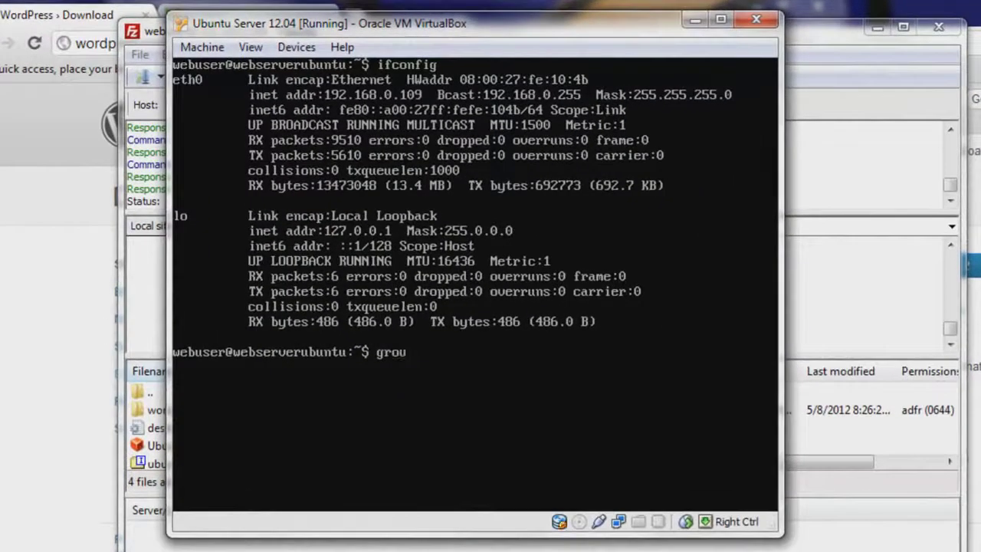
pyautogui.press('BackSpace')
pyautogui.press('BackSpace')
pyautogui.press('BackSpace')
pyautogui.press('BackSpace')
pyautogui.press('BackSpace')
pyautogui.write('sudo groupadd')
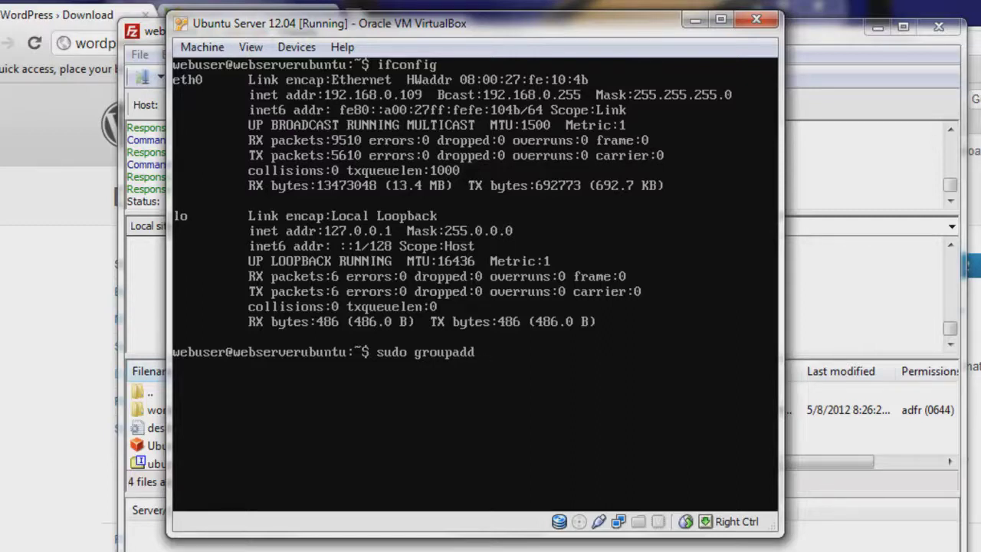
pyautogui.write('website')
pyautogui.press('Return')
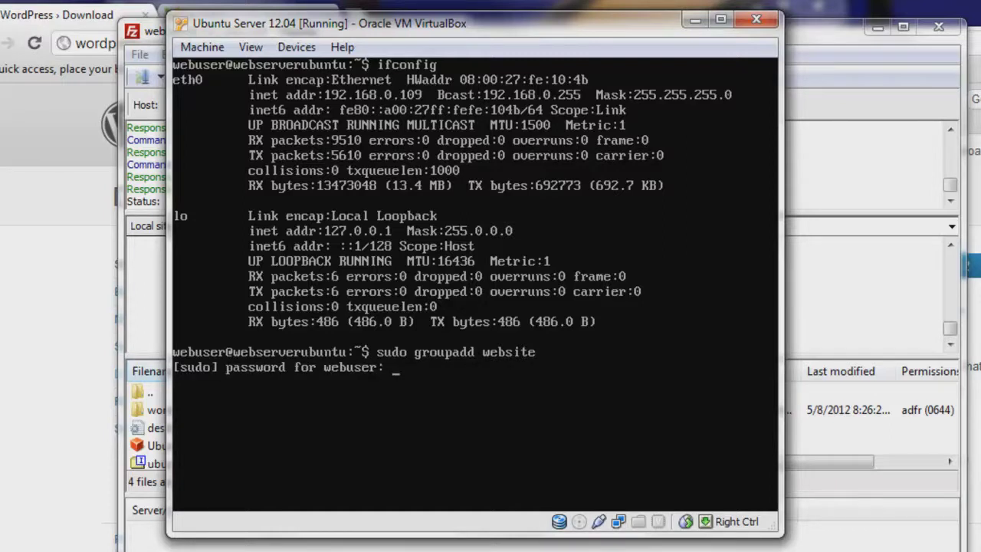
pyautogui.press('Return')
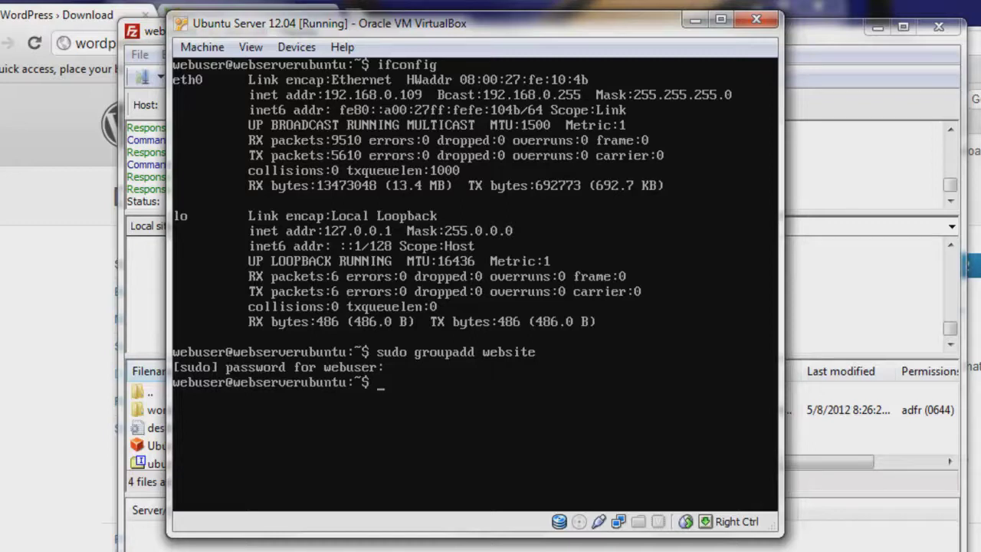
pyautogui.write('useradd -G ')
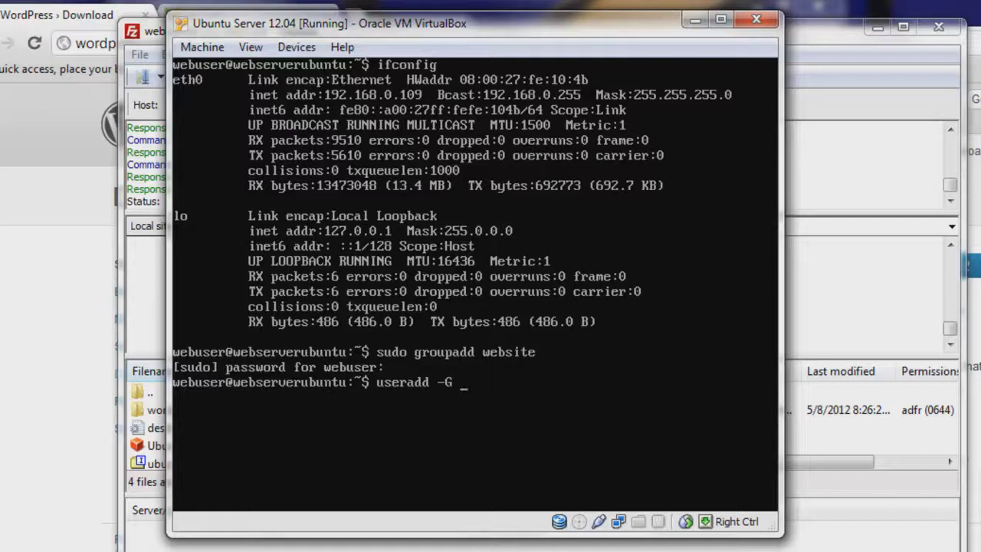
pyautogui.write('website')
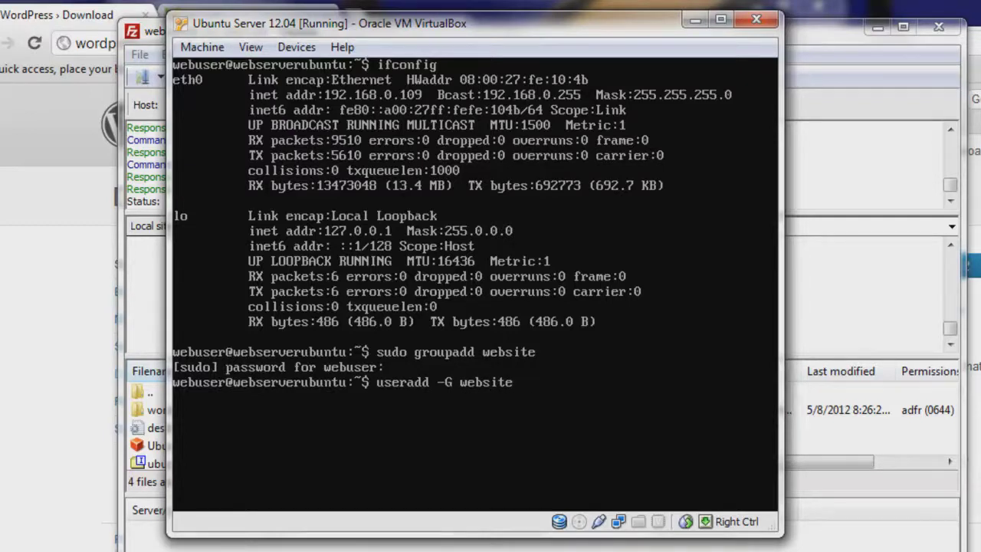
pyautogui.write(' www-data')
pyautogui.press('Return')
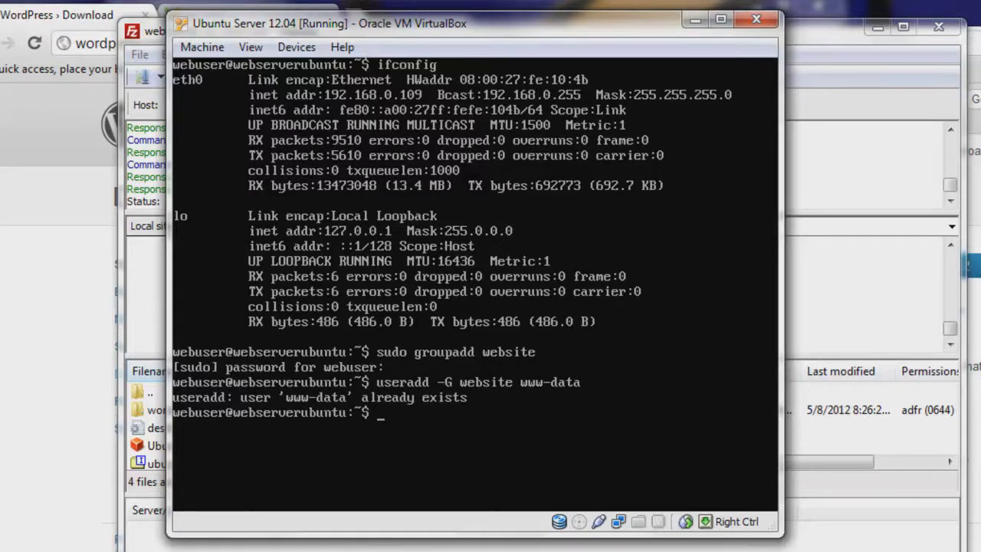
# Add www-data and webuser to 'website' via sudo usermod -a -G, then rerun ifconfig.
pyautogui.press('Up')
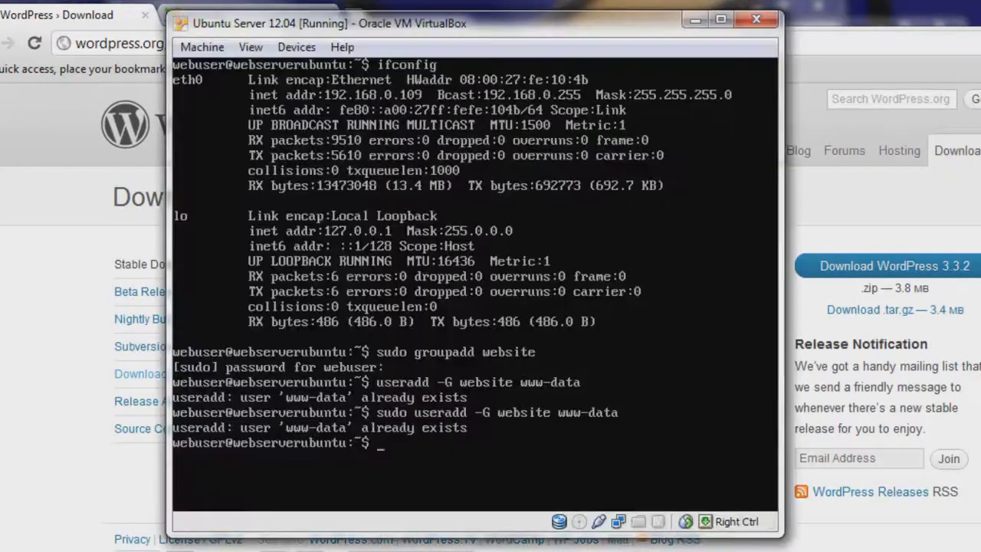
pyautogui.write('sudo usermod -a -G website www-data')
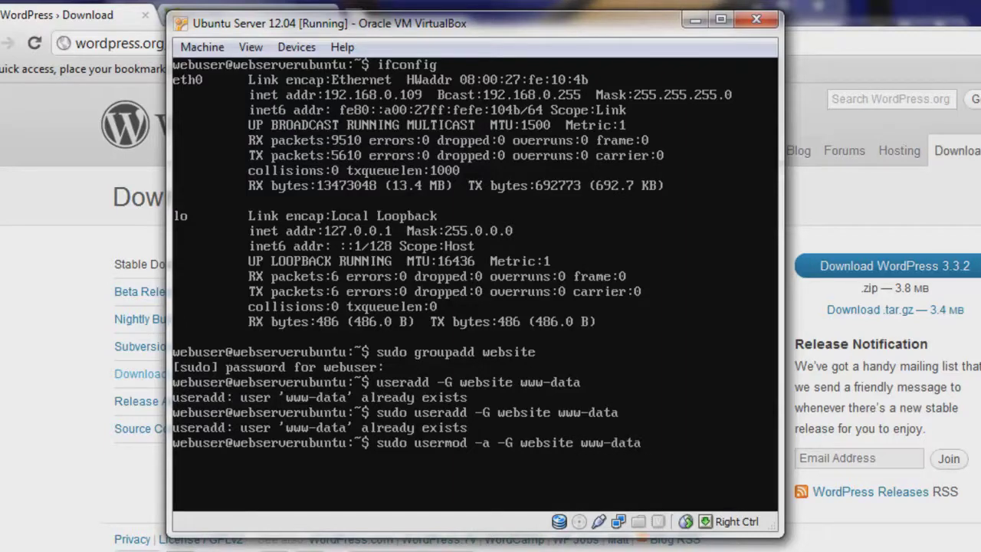
pyautogui.press('Return')
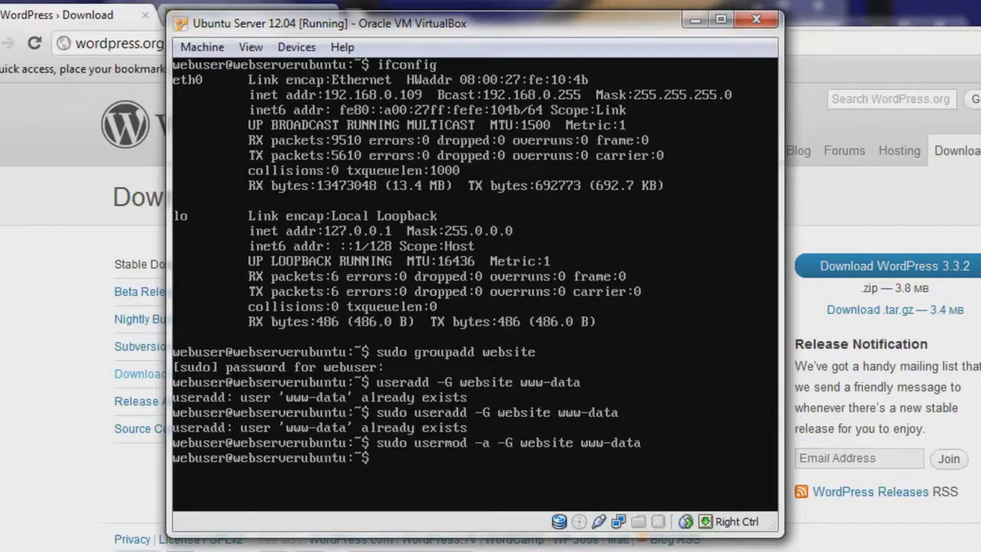
pyautogui.press('Up')
pyautogui.press('BackSpace')
pyautogui.press('BackSpace')
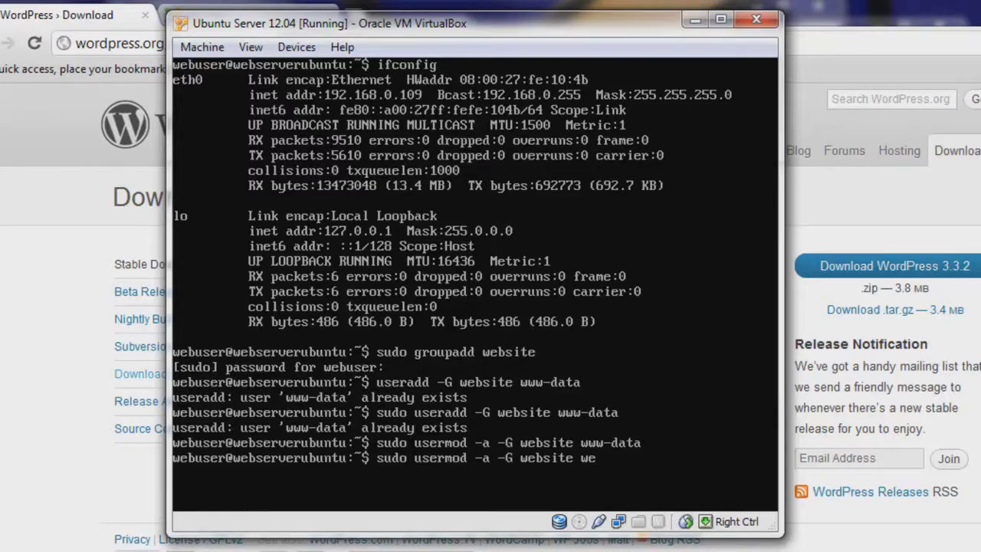
pyautogui.press('Return')
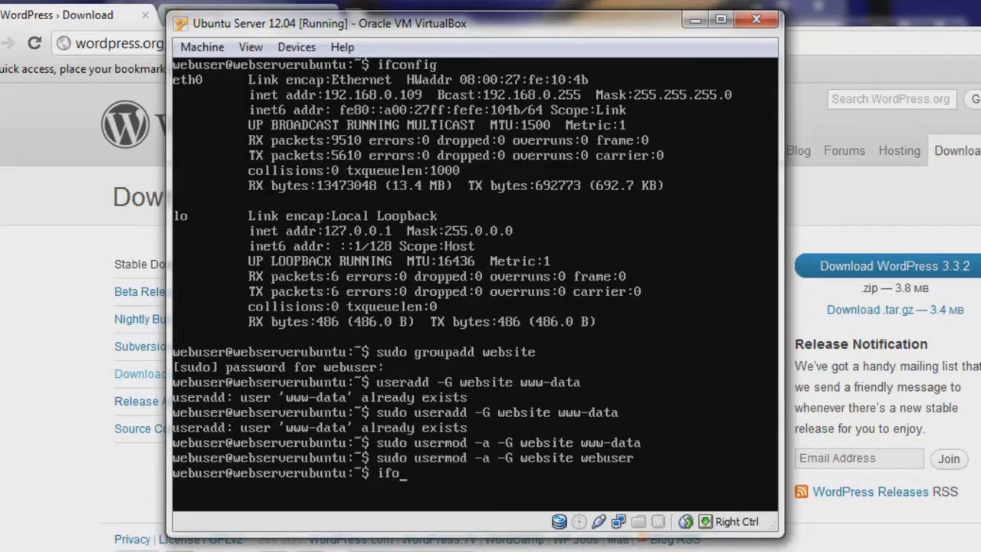
pyautogui.write('onfig')
pyautogui.press('Return')
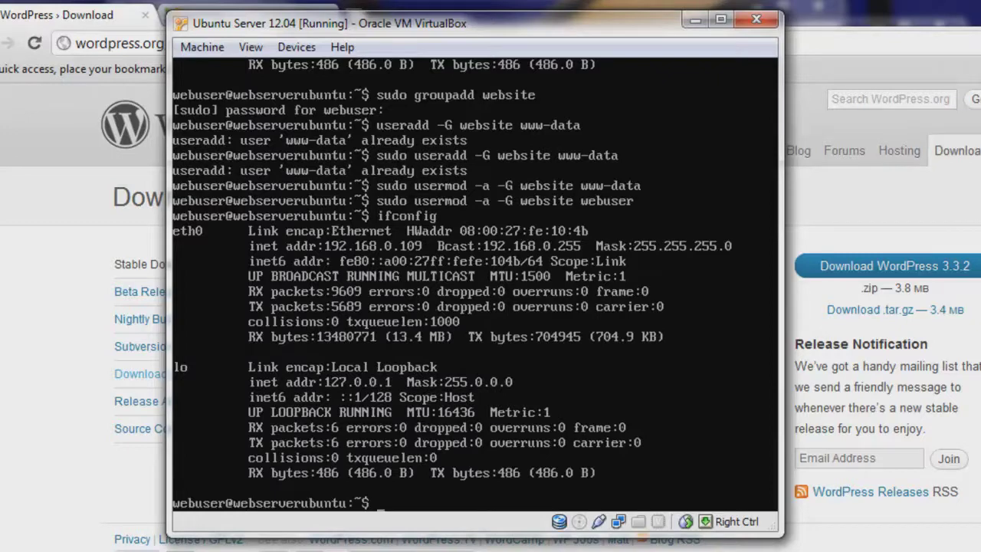
pyautogui.click(23, 136)
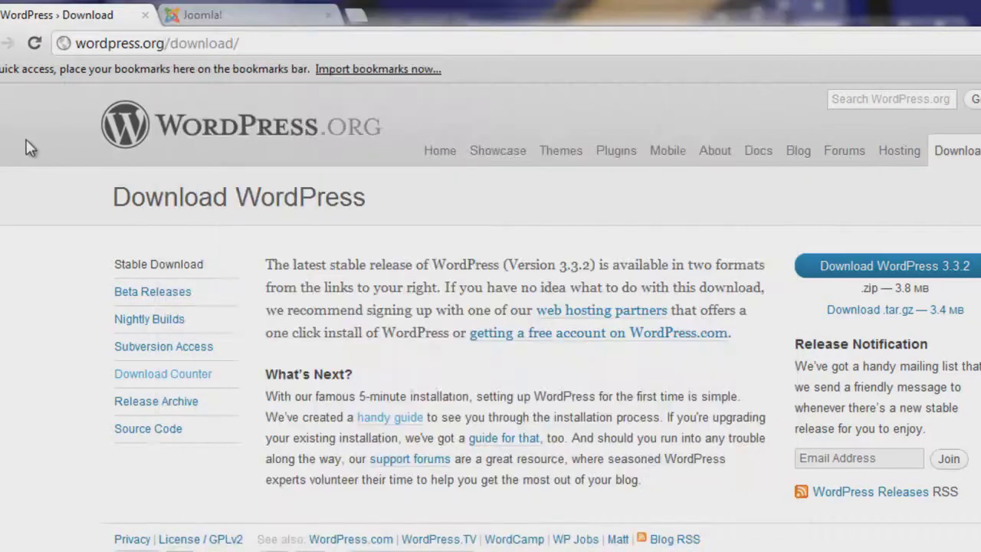
pyautogui.click(357, 17)
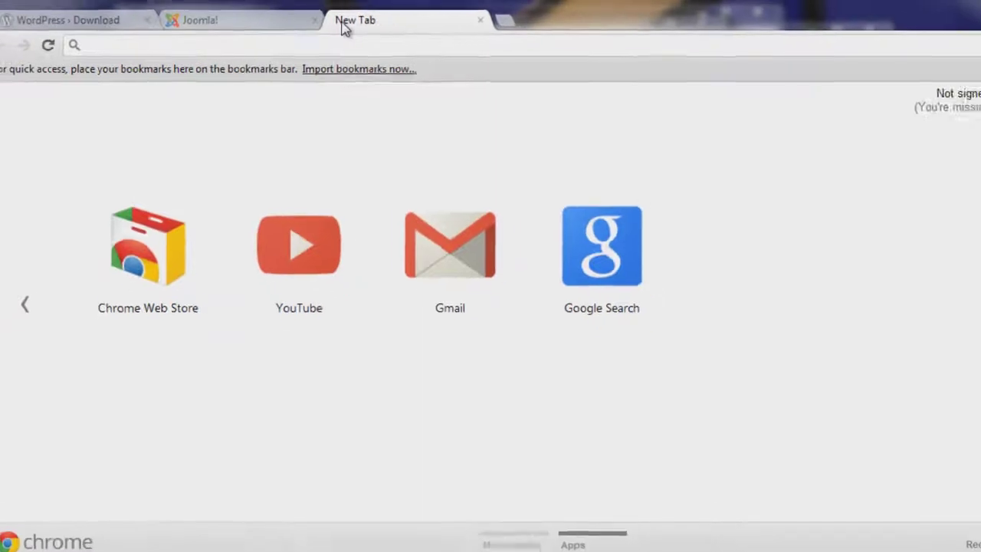
pyautogui.write('https://192.168.0.113:10000')
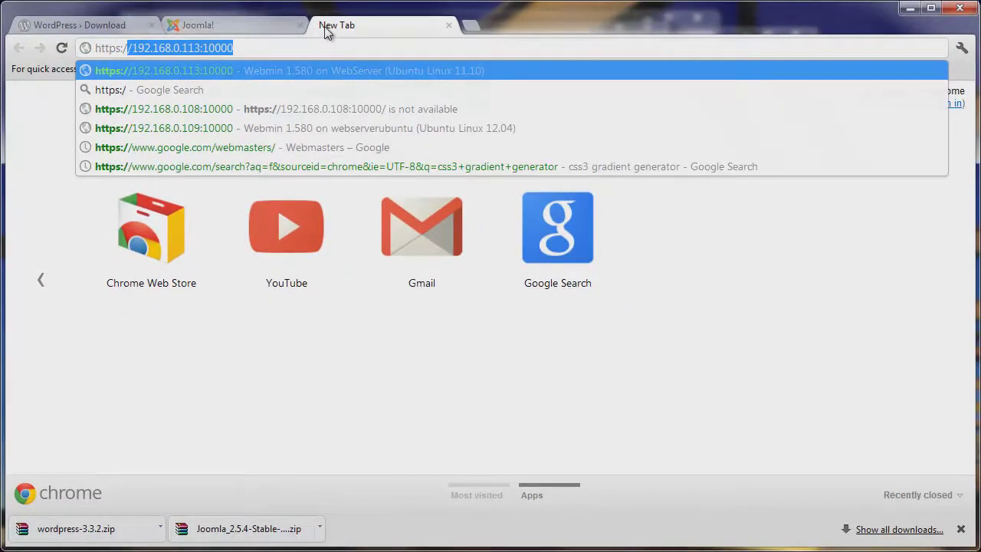
pyautogui.press('Down')
pyautogui.press('Down')
pyautogui.press('Down')
pyautogui.press('Return')
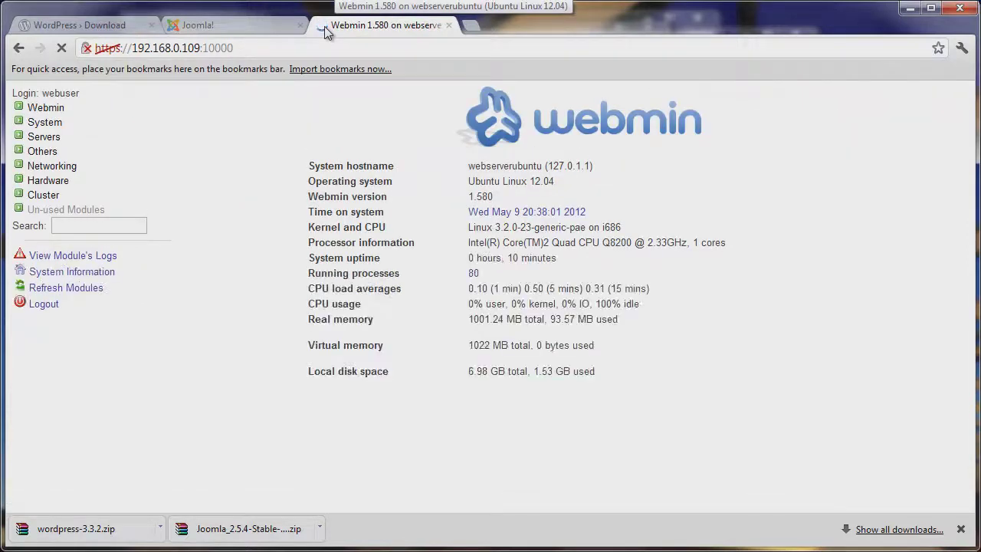
pyautogui.click(31, 152)
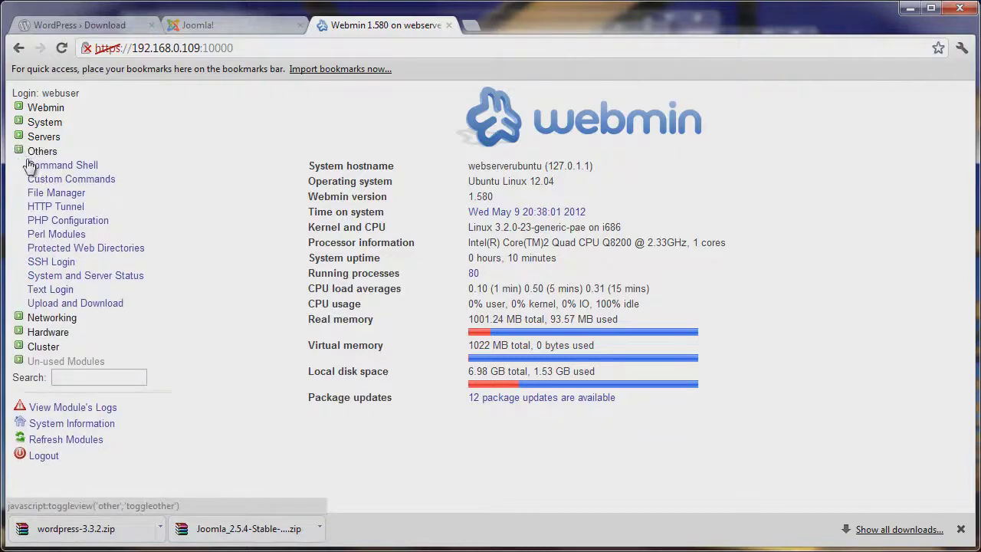
pyautogui.click(83, 192)
pyautogui.click(330, 95)
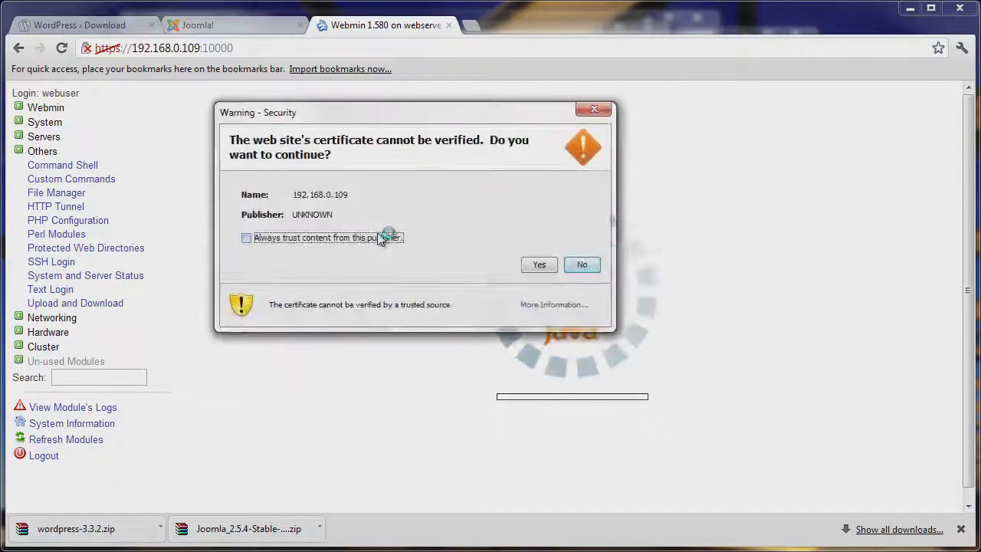
pyautogui.click(539, 264)
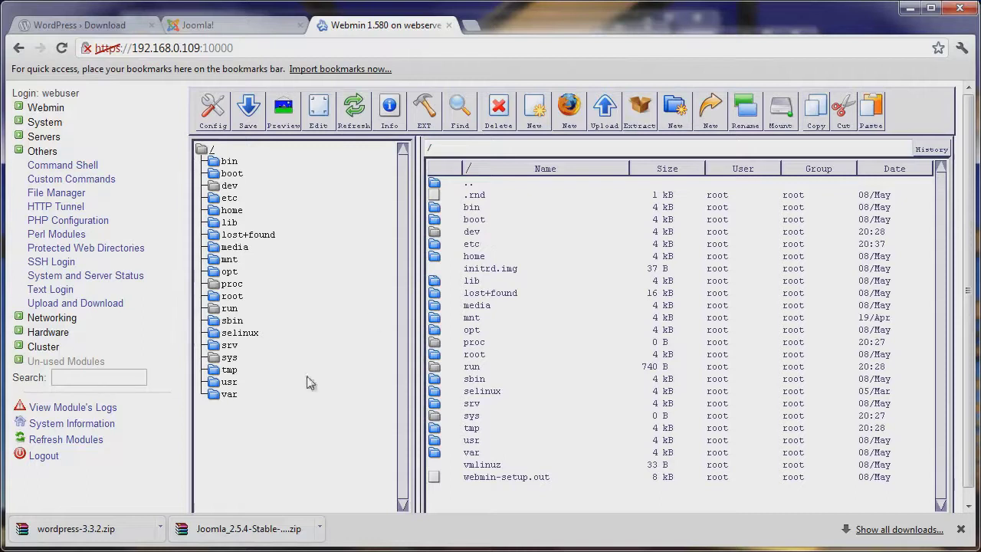
pyautogui.click(229, 395)
pyautogui.doubleClick(478, 362)
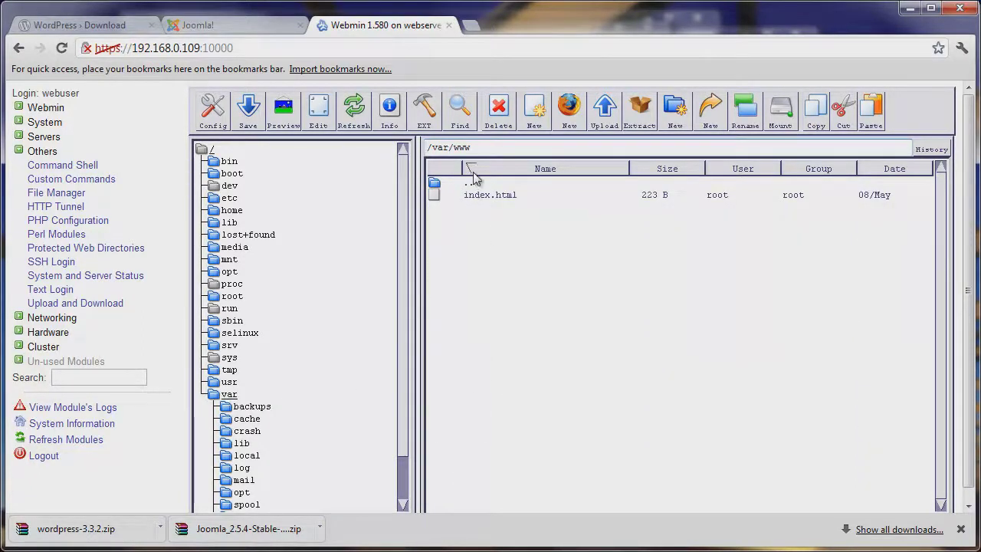
# Change the group of /var/www to website for the directory and its files.
pyautogui.doubleClick(470, 185)
pyautogui.click(477, 356)
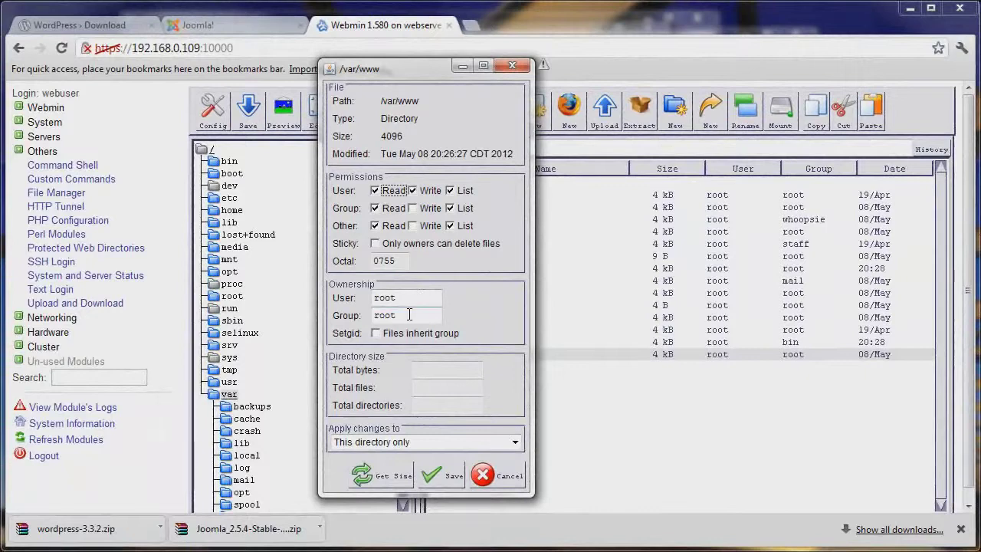
pyautogui.doubleClick(410, 314)
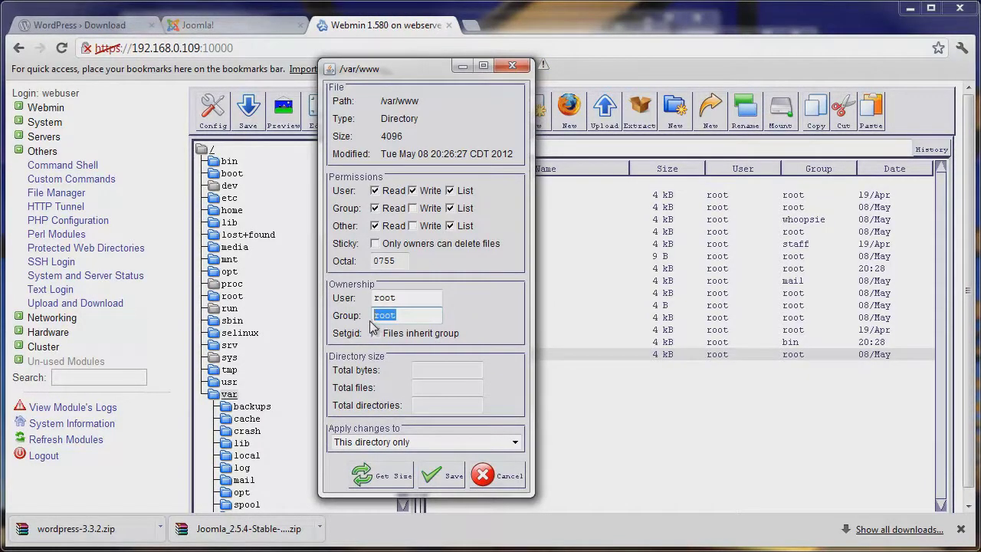
pyautogui.write('website')
pyautogui.click(376, 446)
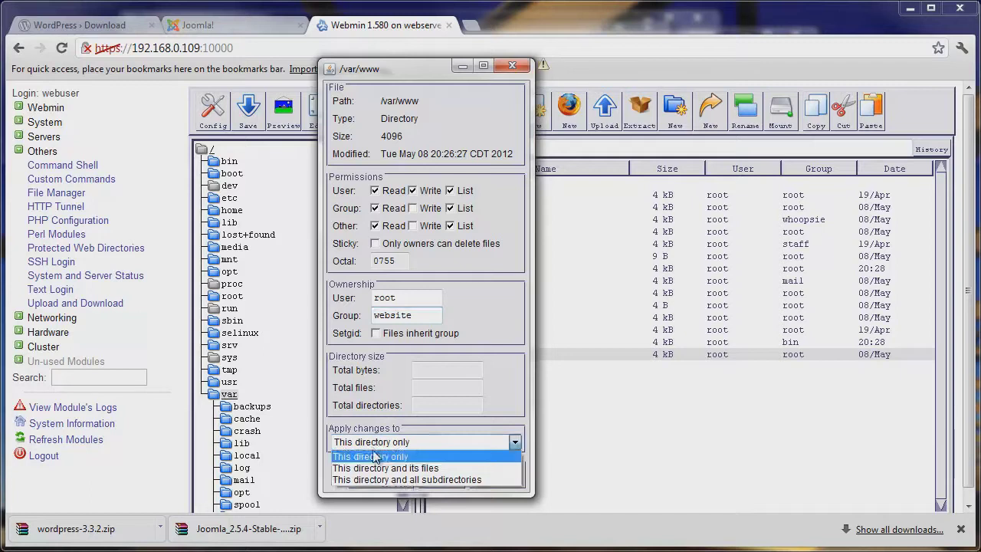
pyautogui.click(378, 464)
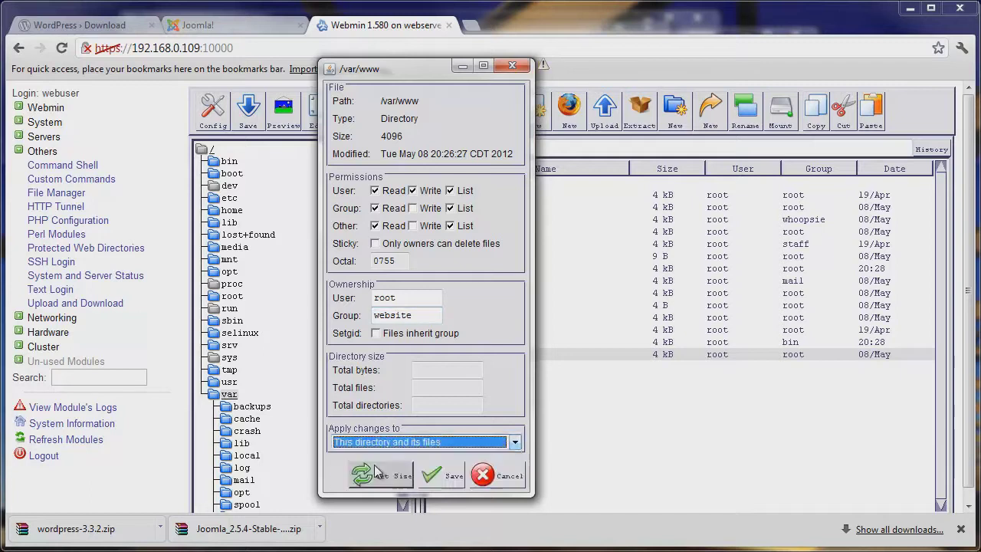
pyautogui.click(428, 486)
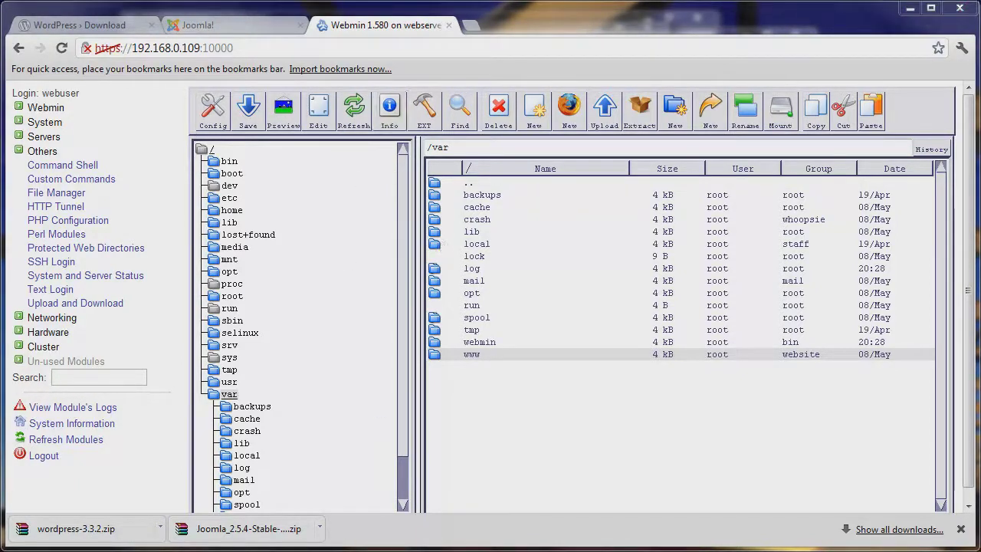
# Reapply the website group to all subdirectories of /var/www and check its contents.
pyautogui.click(389, 107)
pyautogui.click(404, 461)
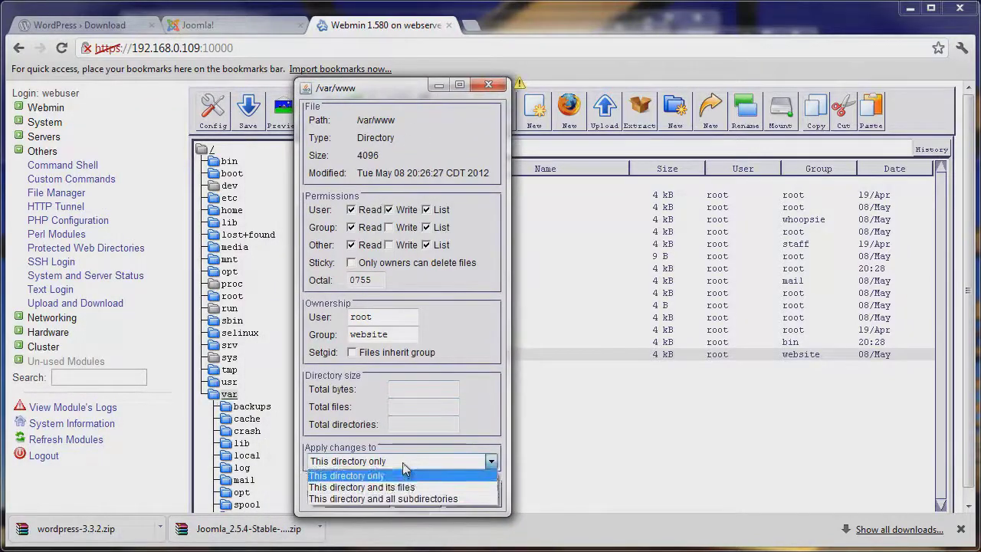
pyautogui.click(392, 499)
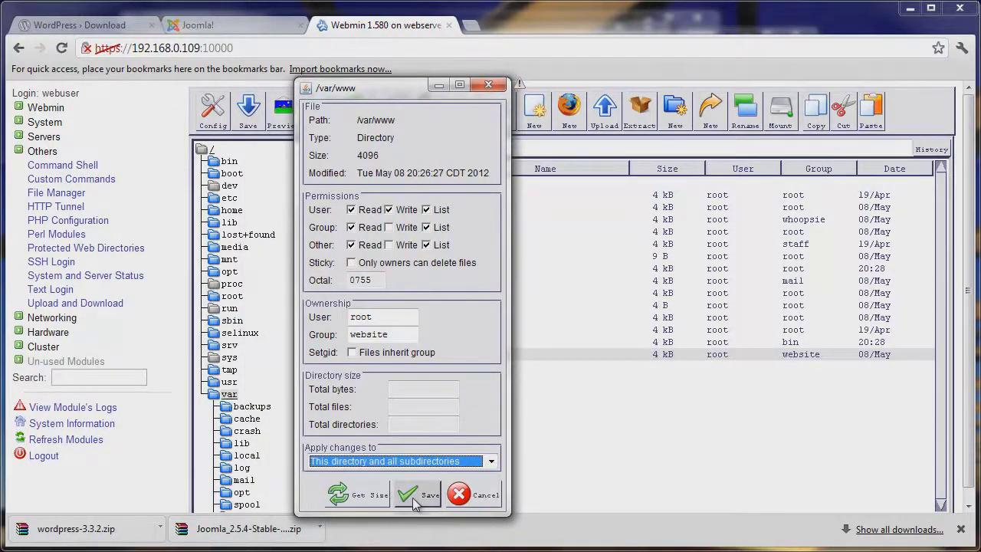
pyautogui.click(414, 497)
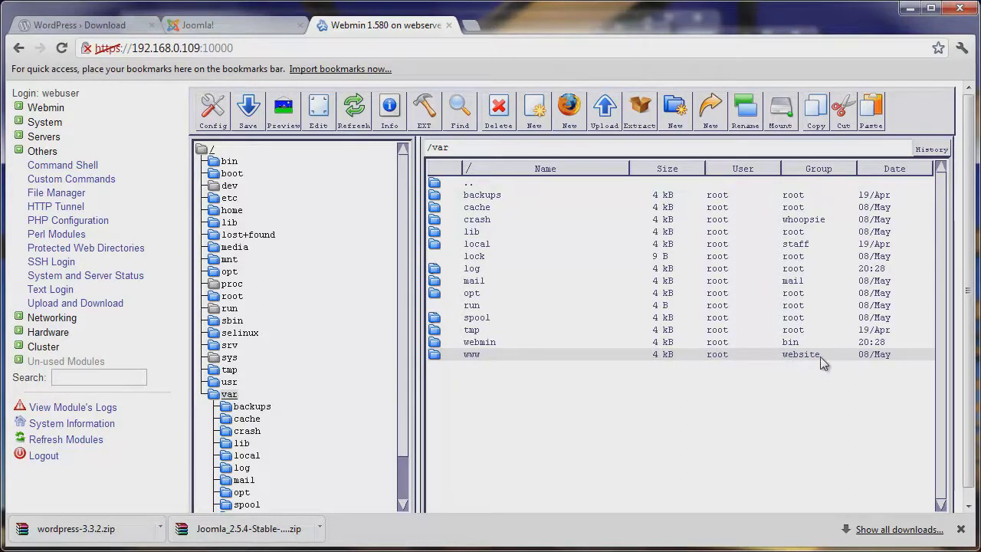
pyautogui.doubleClick(484, 357)
pyautogui.doubleClick(488, 187)
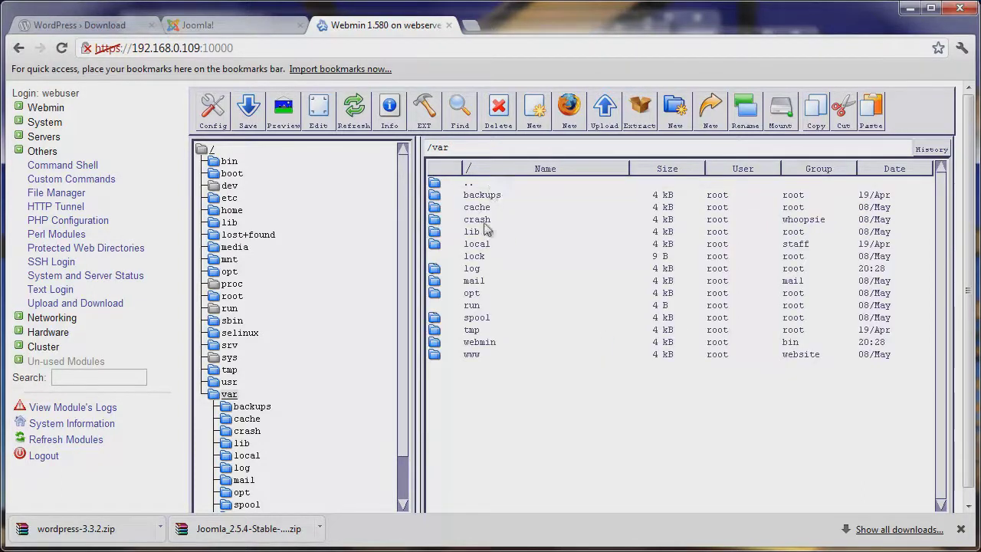
pyautogui.doubleClick(474, 355)
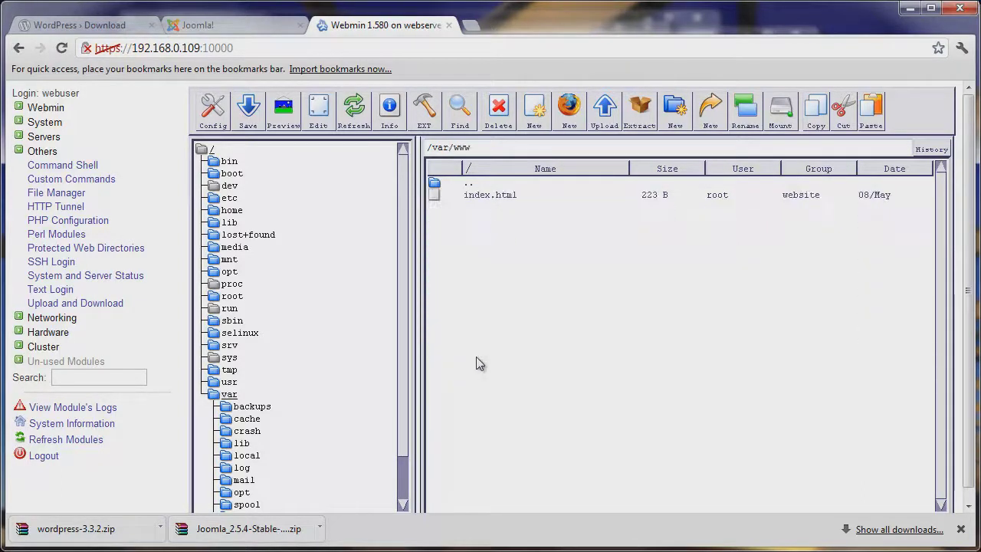
pyautogui.doubleClick(479, 186)
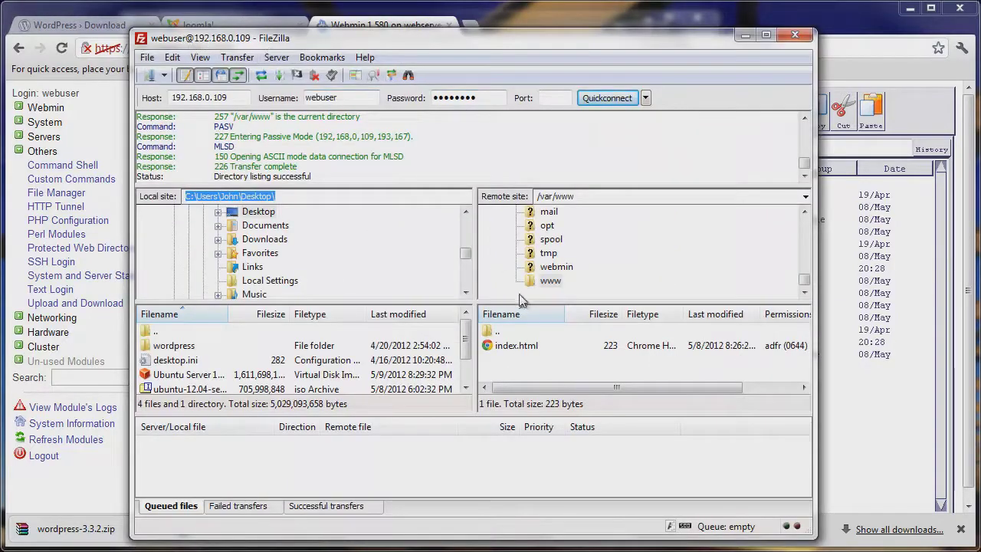
# Open /var/www on the server and start uploading the local wordpress folder into it.
pyautogui.doubleClick(498, 331)
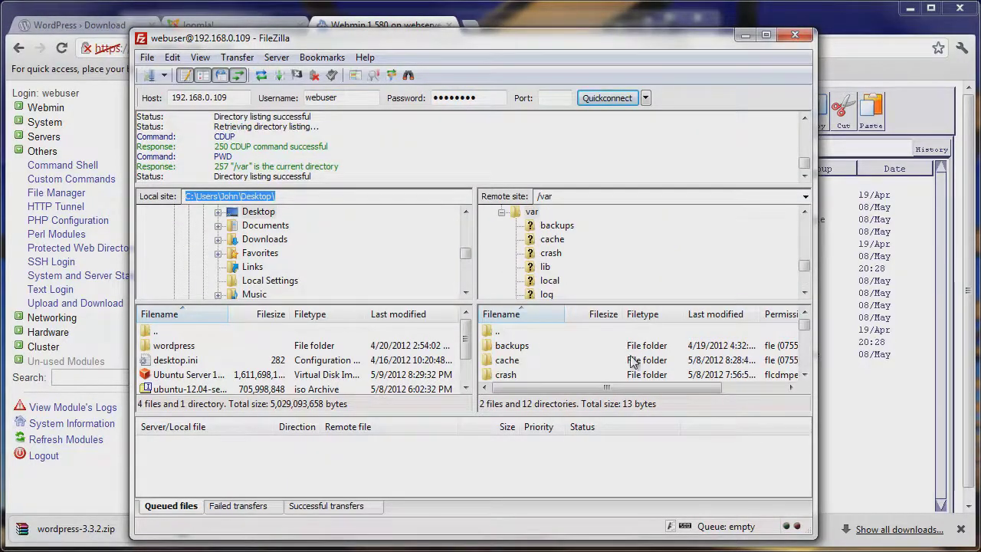
pyautogui.scroll(-4, 633, 363)
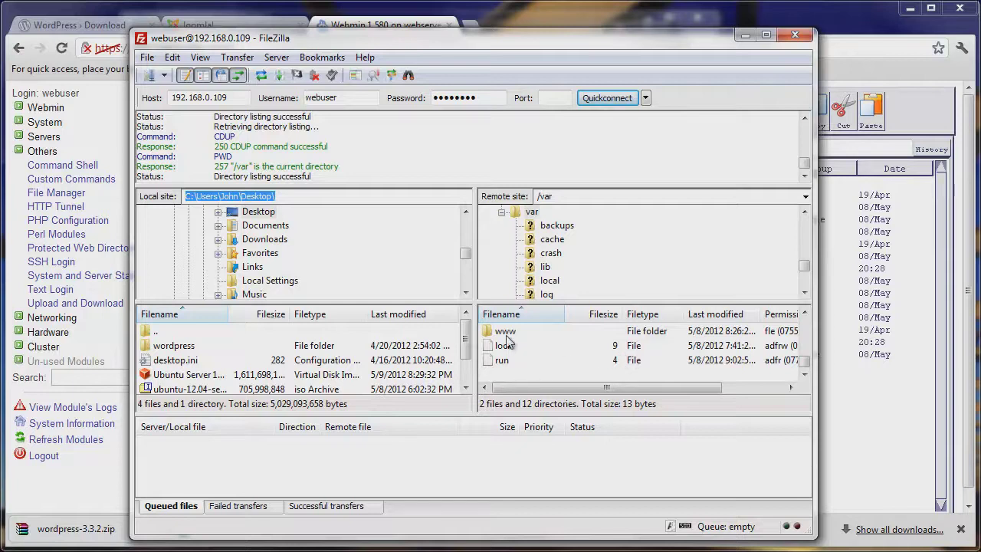
pyautogui.doubleClick(506, 332)
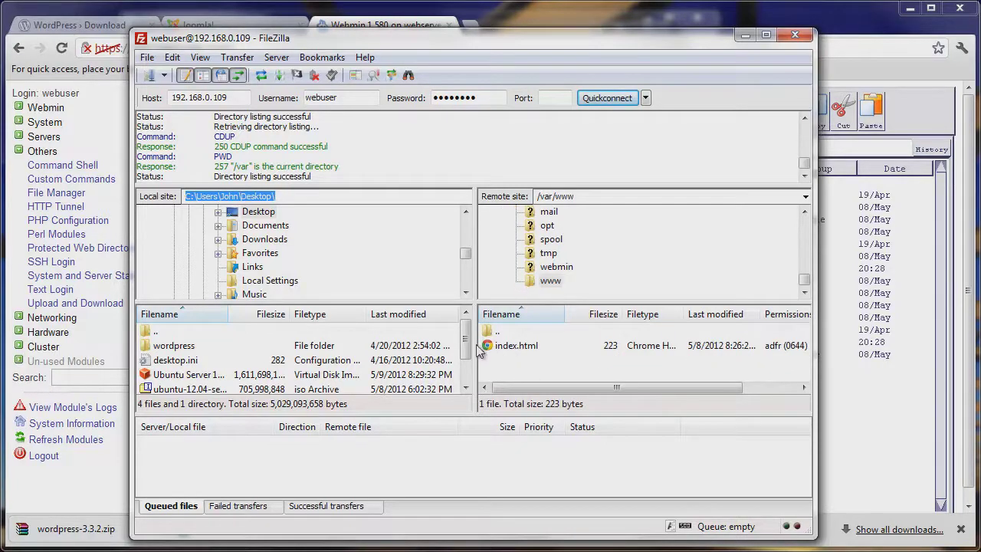
pyautogui.click(174, 347)
pyautogui.moveTo(171, 348); pyautogui.dragTo(527, 364)
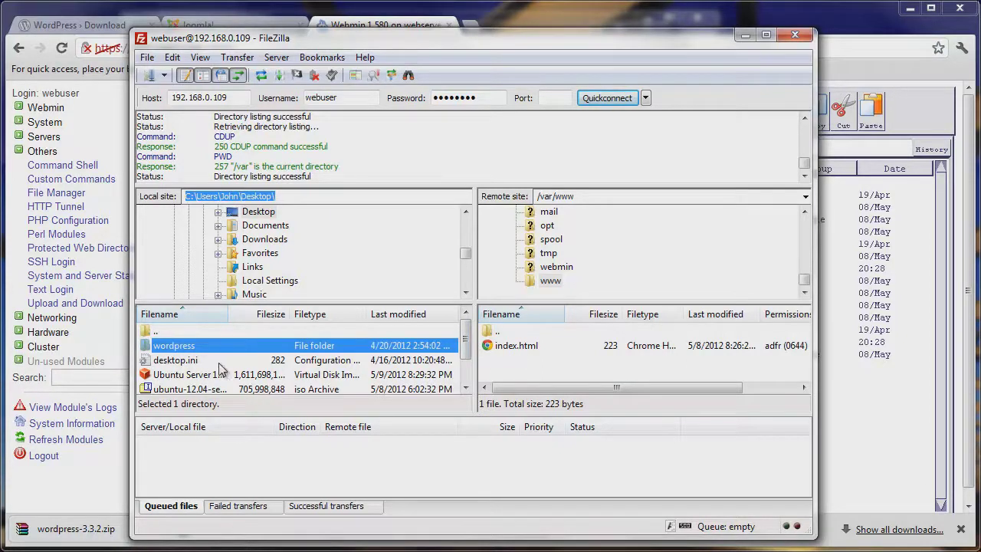
pyautogui.rightClick(173, 347)
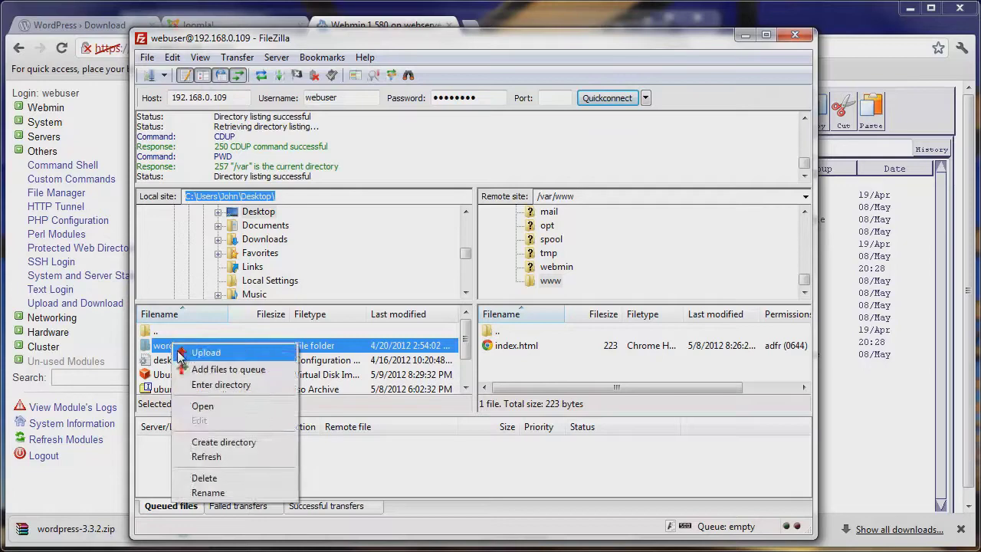
pyautogui.click(188, 351)
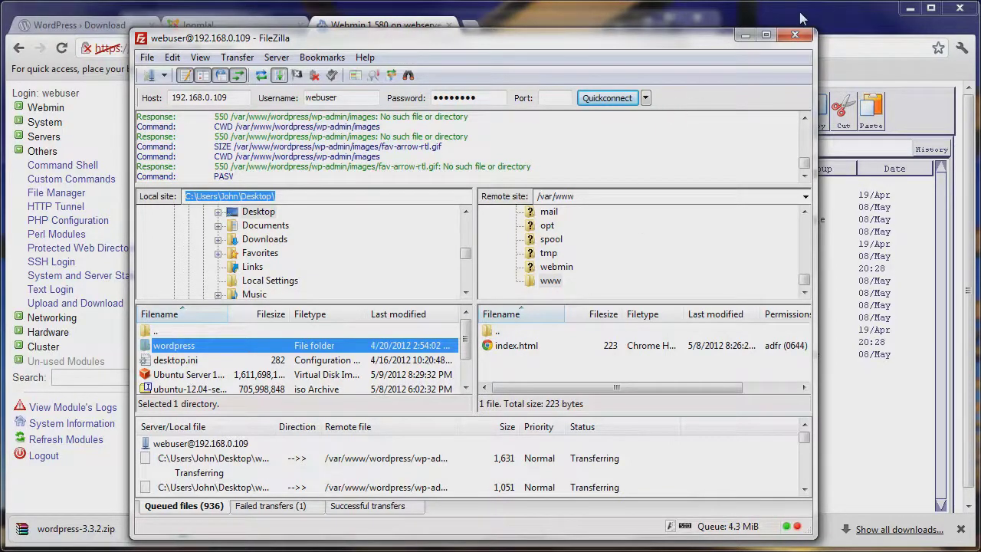
pyautogui.hotkey('alt', 'Tab')
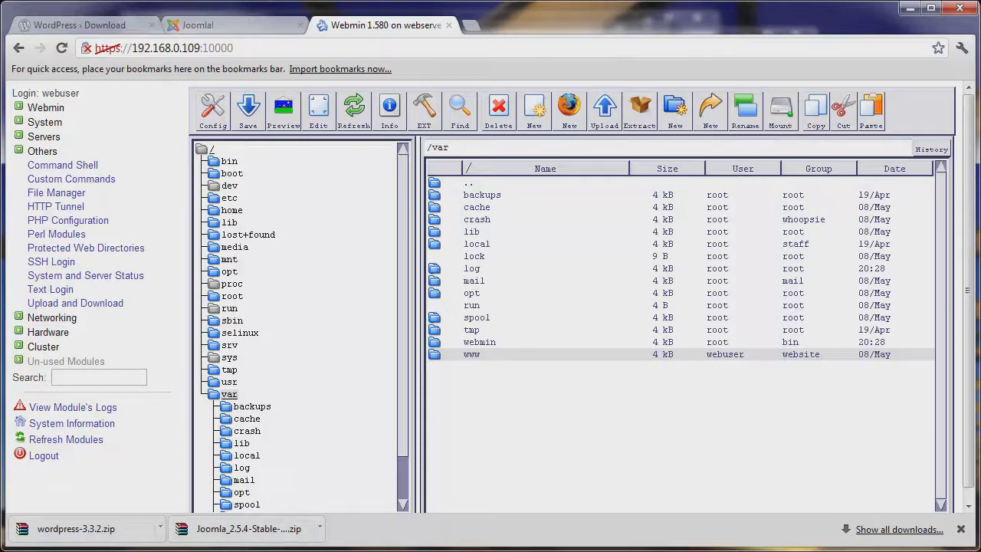
# Save /var/www's webuser/website ownership for the directory and its files.
pyautogui.click(389, 111)
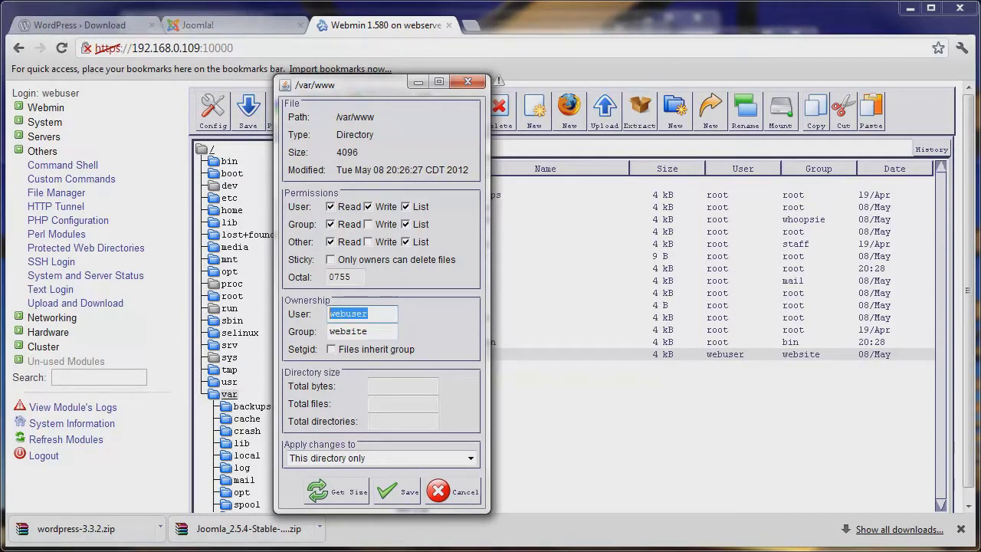
pyautogui.click(470, 458)
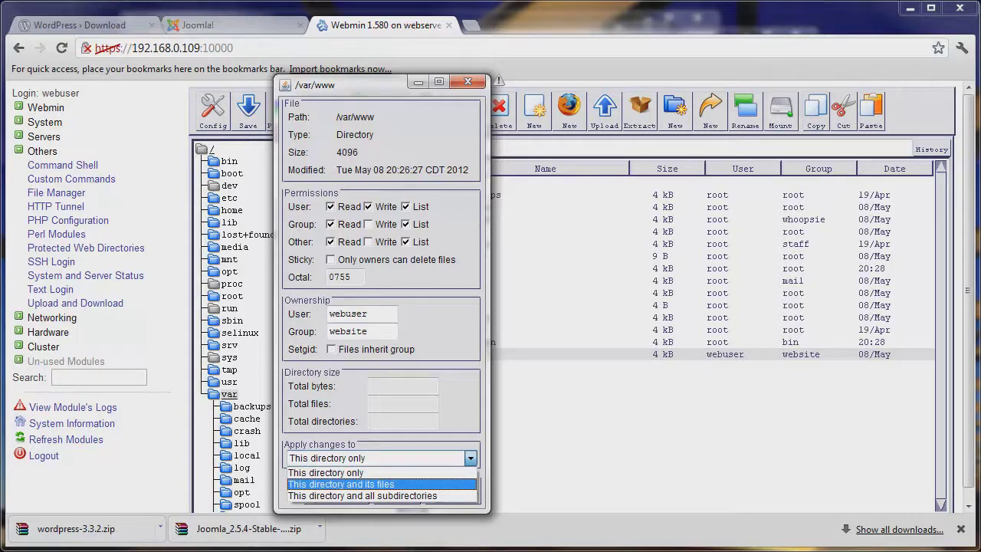
pyautogui.click(341, 484)
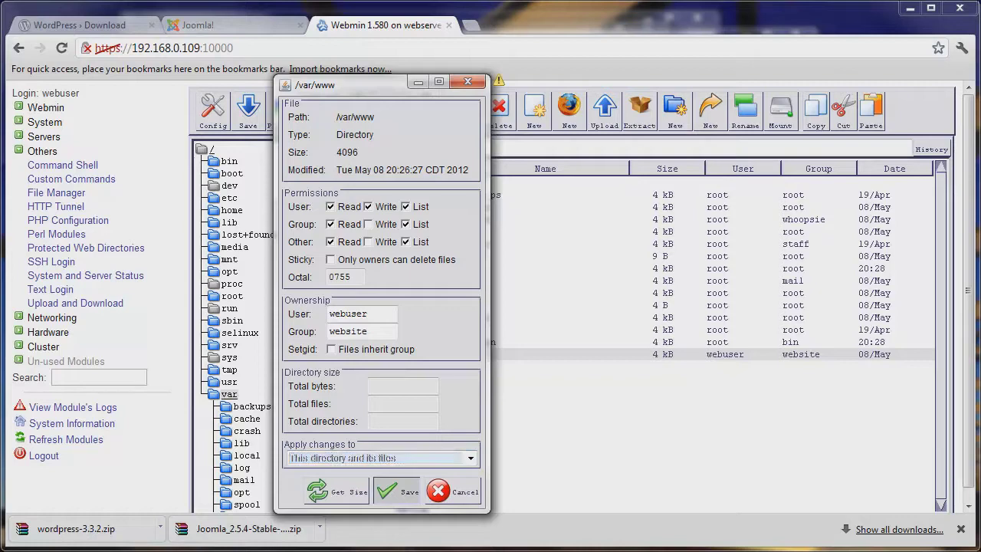
pyautogui.click(335, 491)
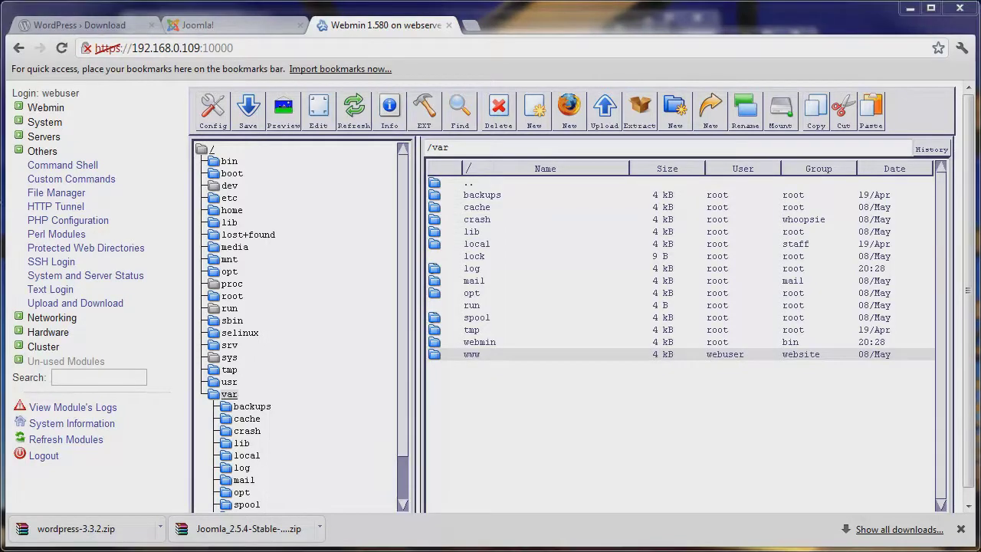
# Save the same /var/www ownership recursively to all subdirectories.
pyautogui.click(390, 111)
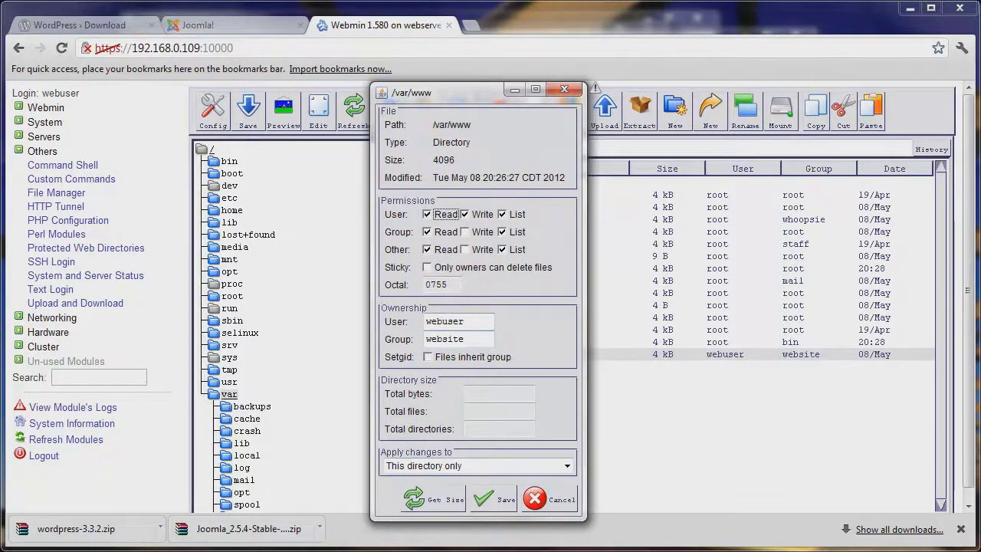
pyautogui.click(475, 465)
pyautogui.click(459, 503)
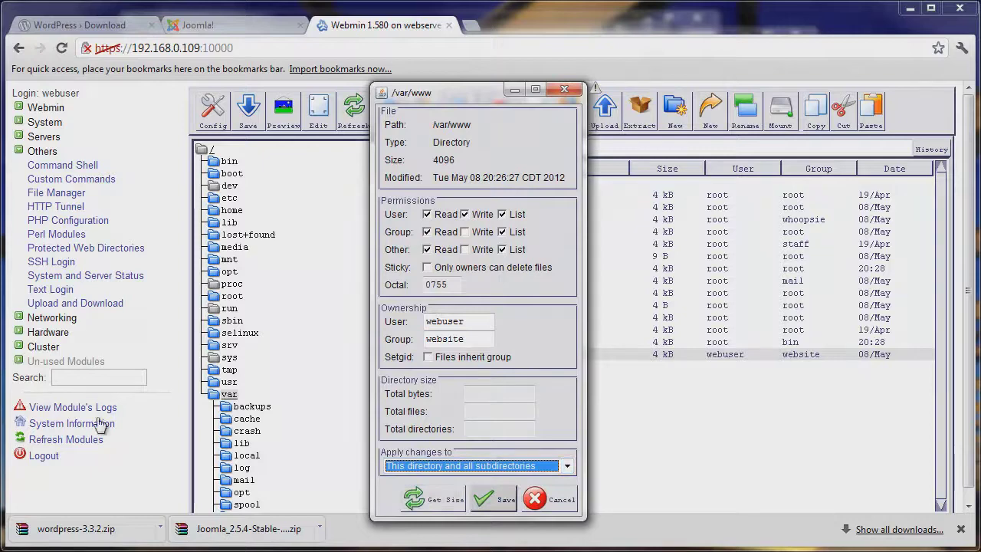
pyautogui.click(495, 499)
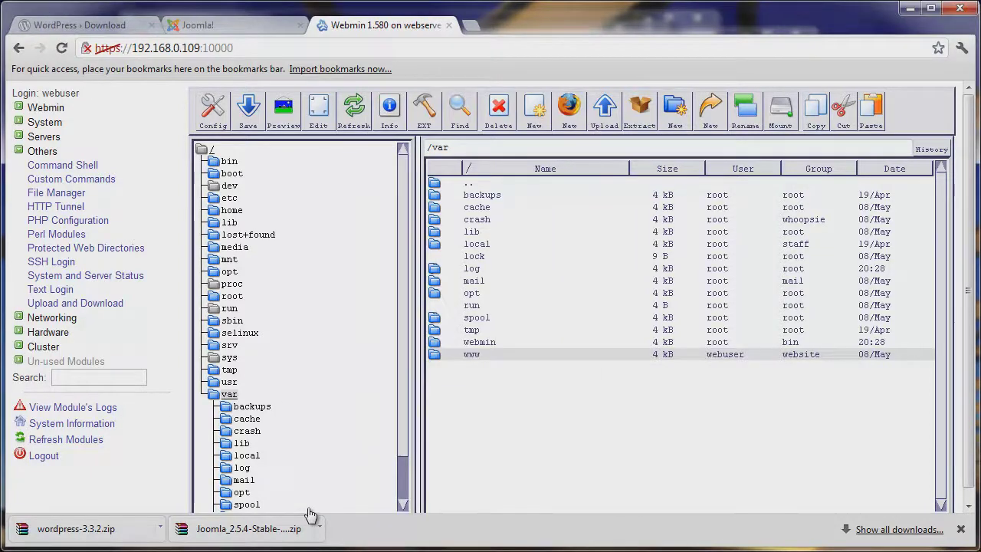
# Upload the wordpress folder into /var/www again, then open a new Chrome tab.
pyautogui.hotkey('alt', 'Tab')
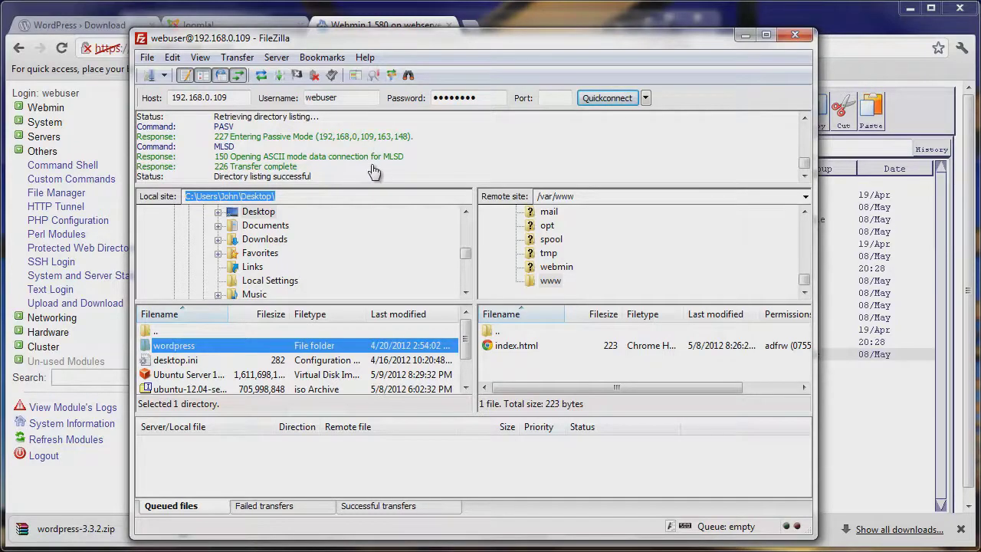
pyautogui.hotkey('shift', 'F10')
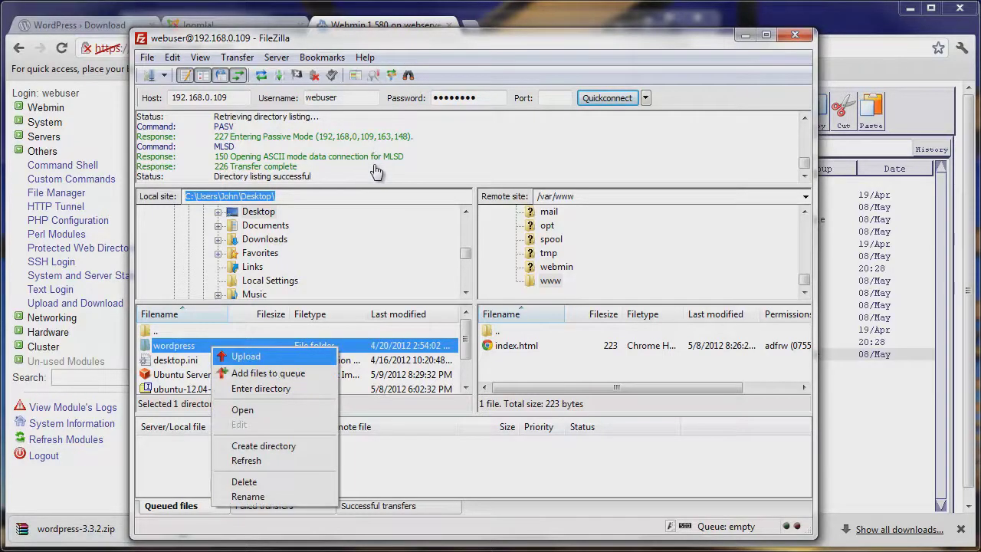
pyautogui.press('Return')
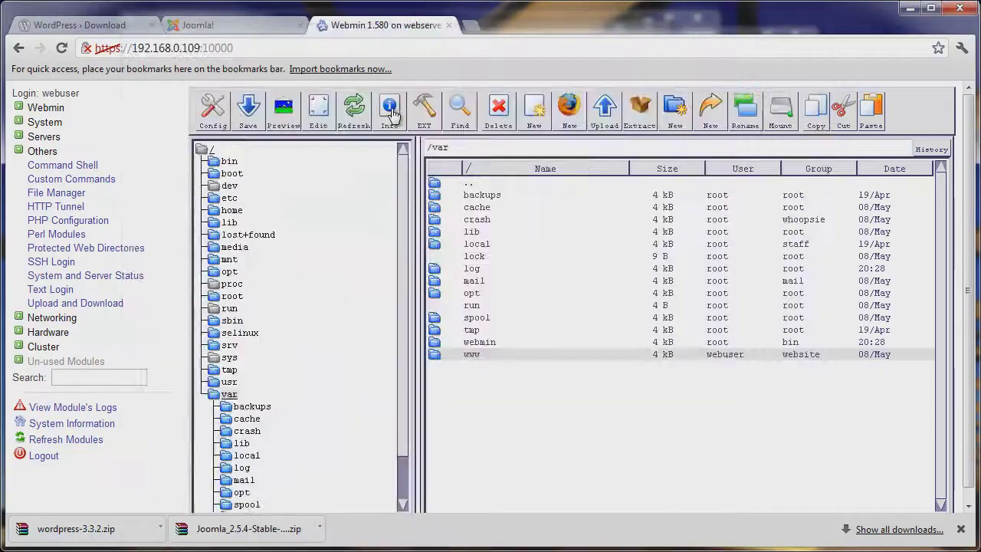
pyautogui.hotkey('ctrl', 't')
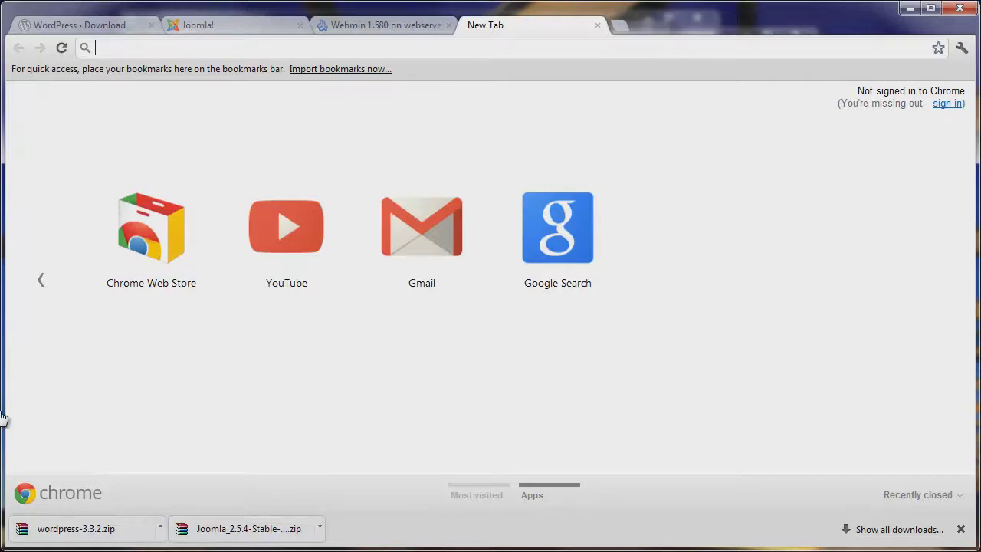
# Log in to phpMyAdmin at 192.168.0.109/phpmyadmin and create a database named wordpress.
pyautogui.write('192.168.0.109')
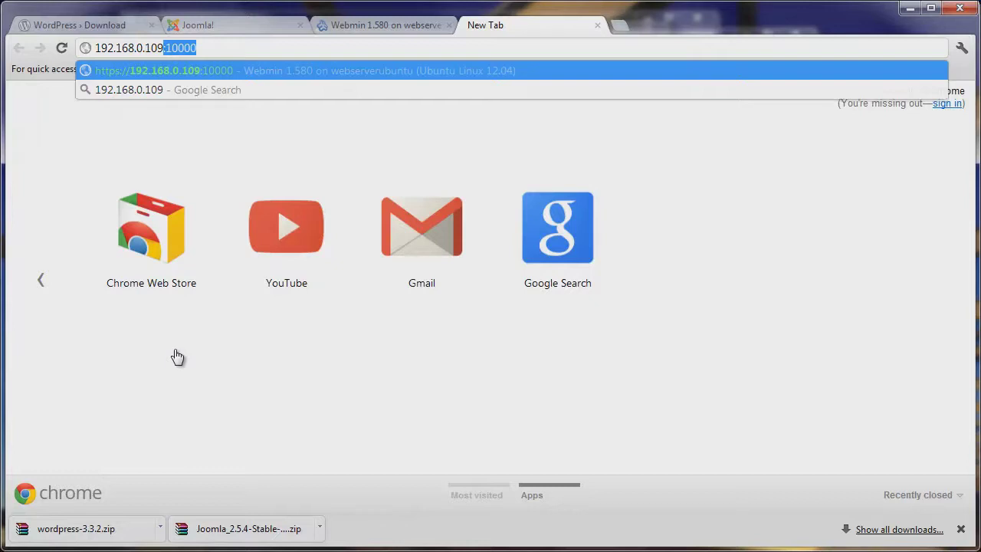
pyautogui.write('/p')
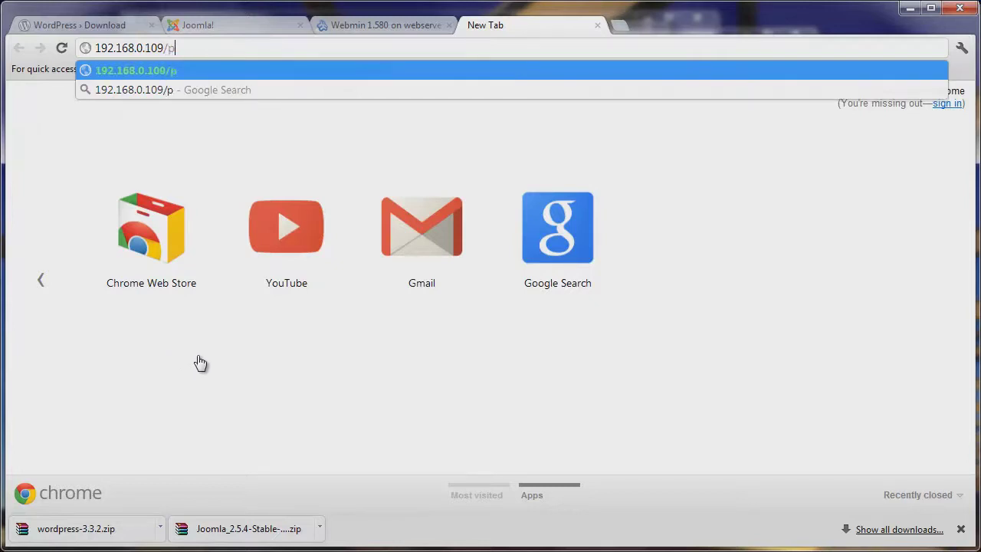
pyautogui.write('hpmyadmin')
pyautogui.press('Return')
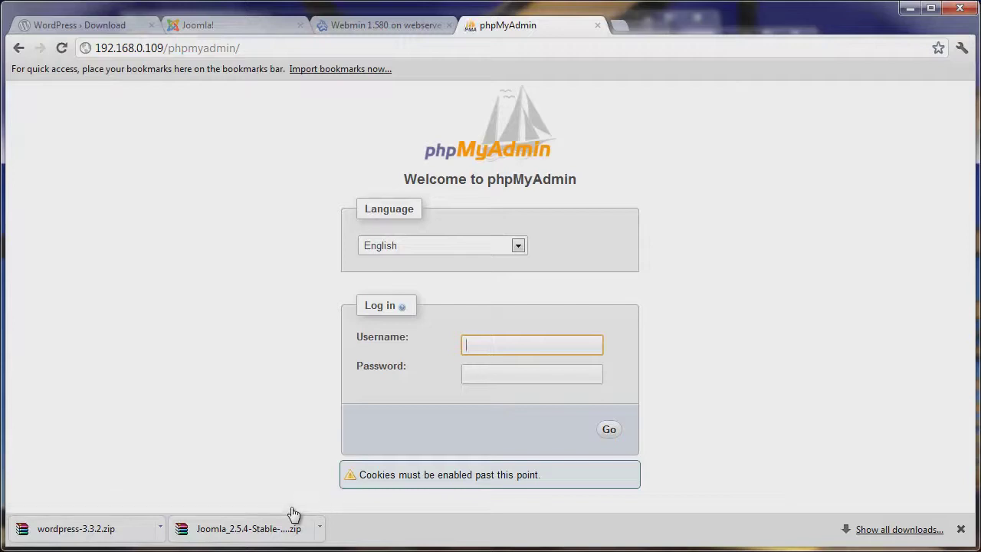
pyautogui.write('r')
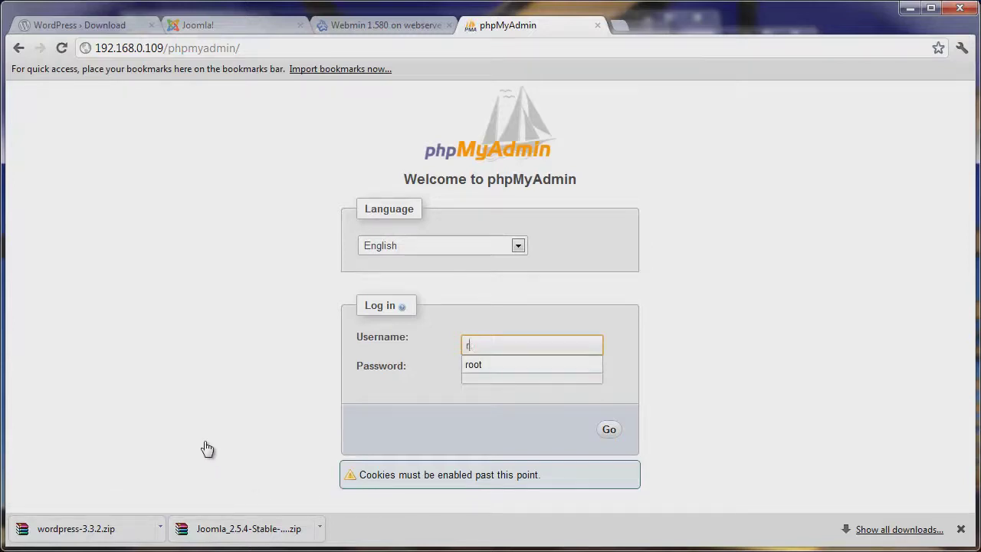
pyautogui.press('Tab')
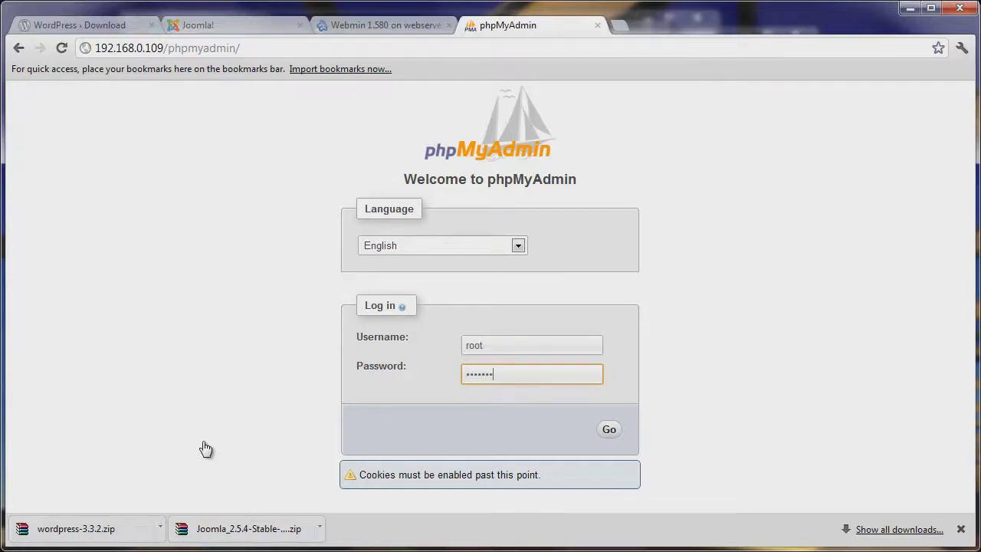
pyautogui.press('Return')
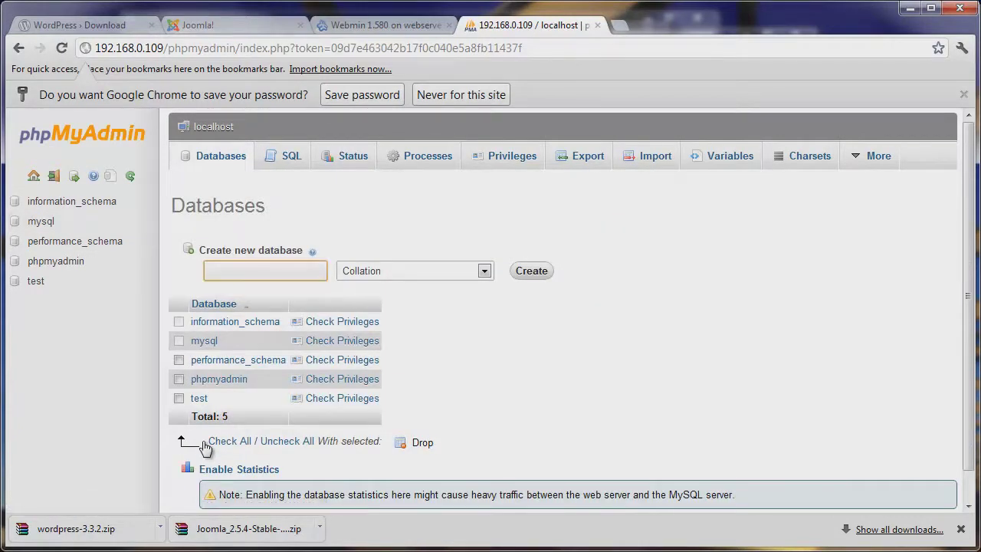
pyautogui.write('wordpress')
pyautogui.press('Return')
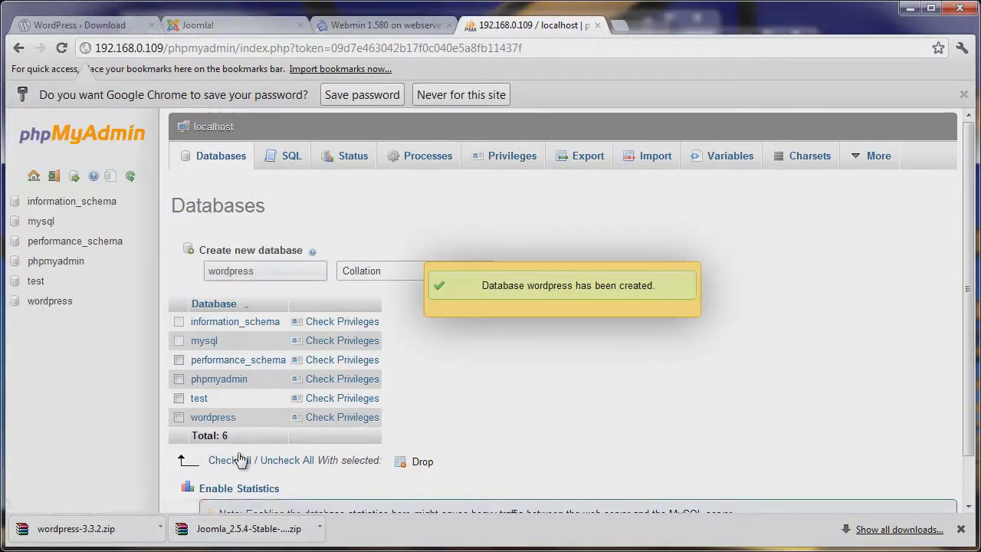
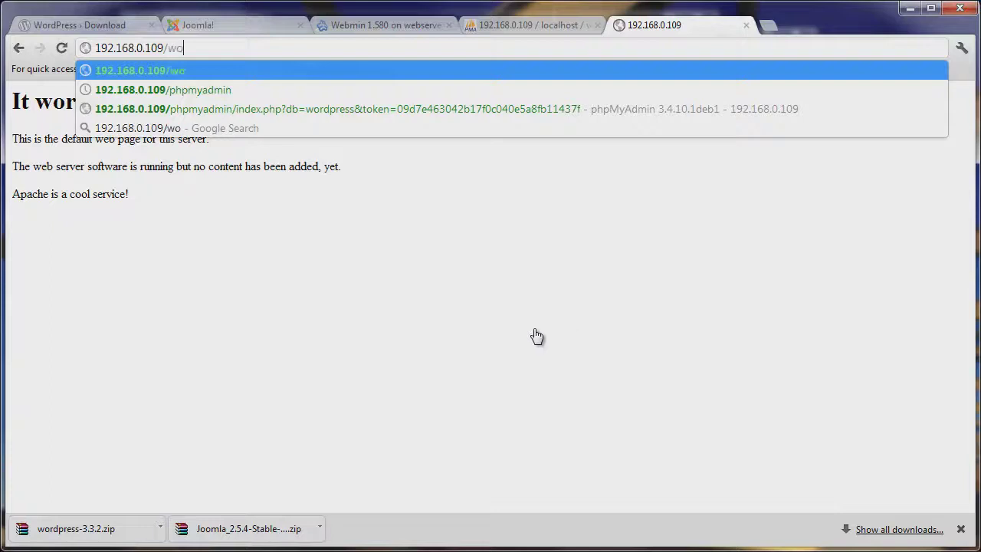
# Load 192.168.0.109/wordpress/ and choose to create a configuration file.
pyautogui.write('ss')
pyautogui.press('Return')
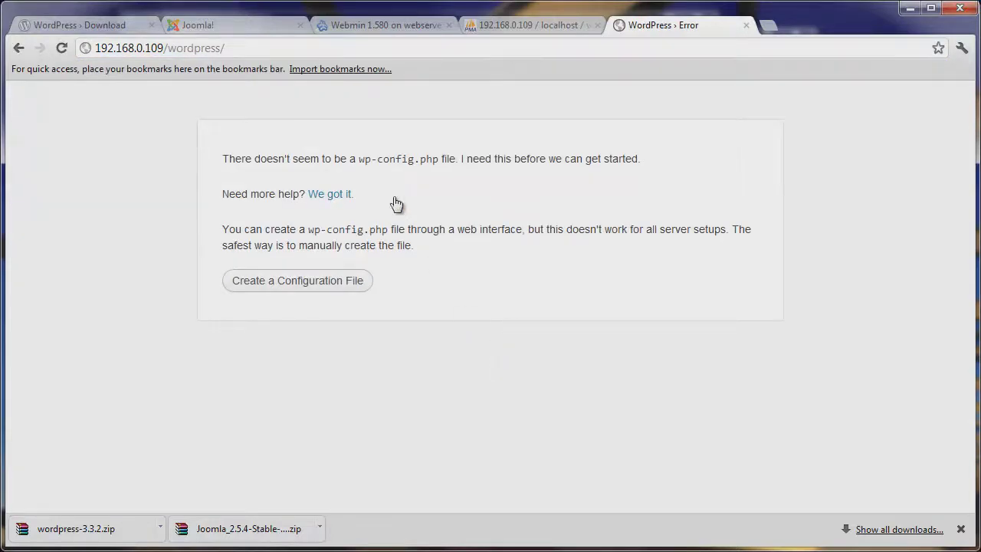
pyautogui.press('Tab')
pyautogui.press('Return')
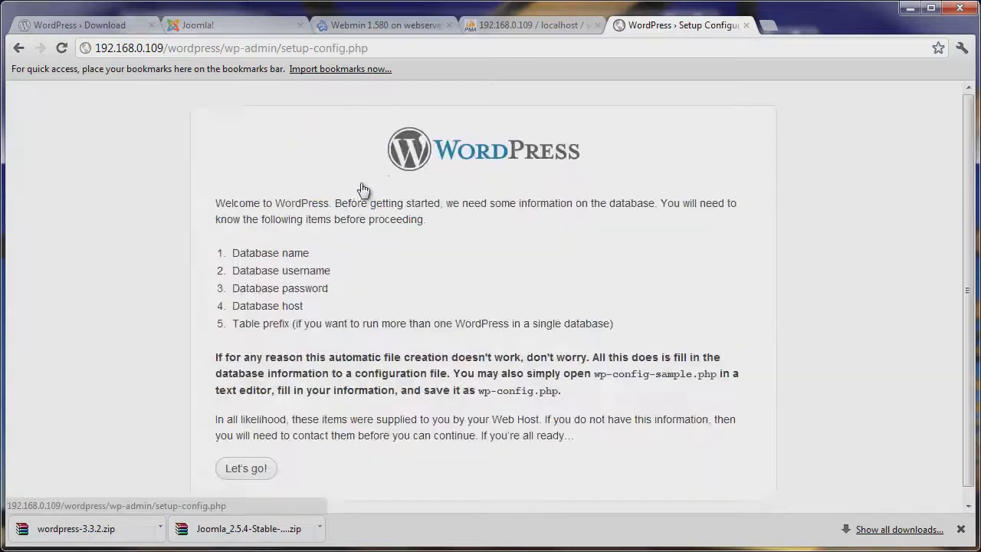
# Continue past the welcome page to the database connection form.
pyautogui.scroll(-1, 264, 274)
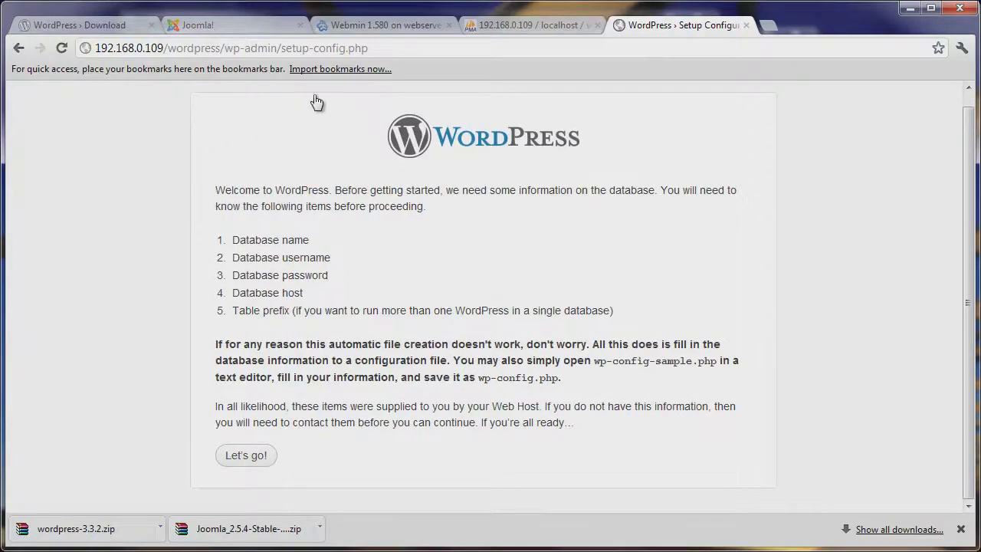
pyautogui.press('Tab')
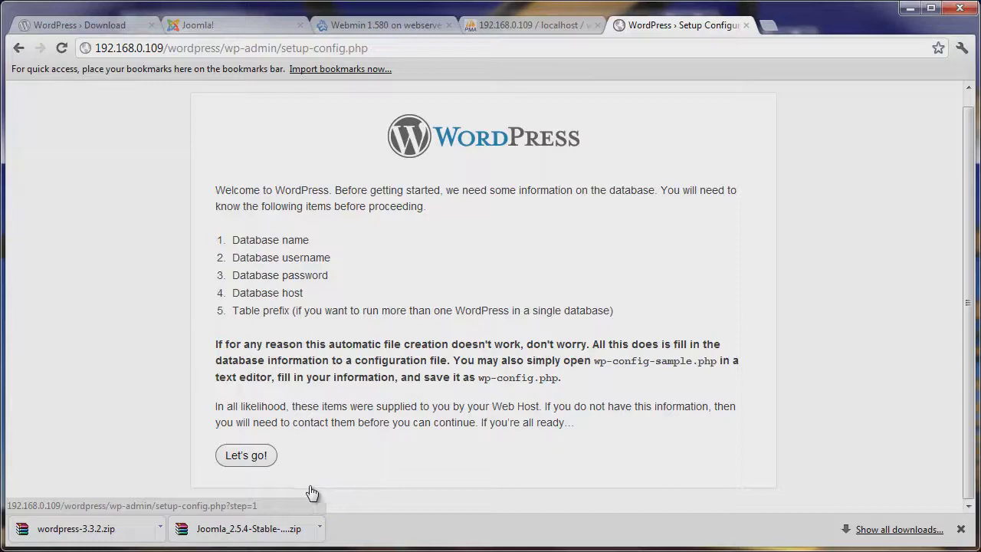
pyautogui.press('Return')
pyautogui.press('Tab')
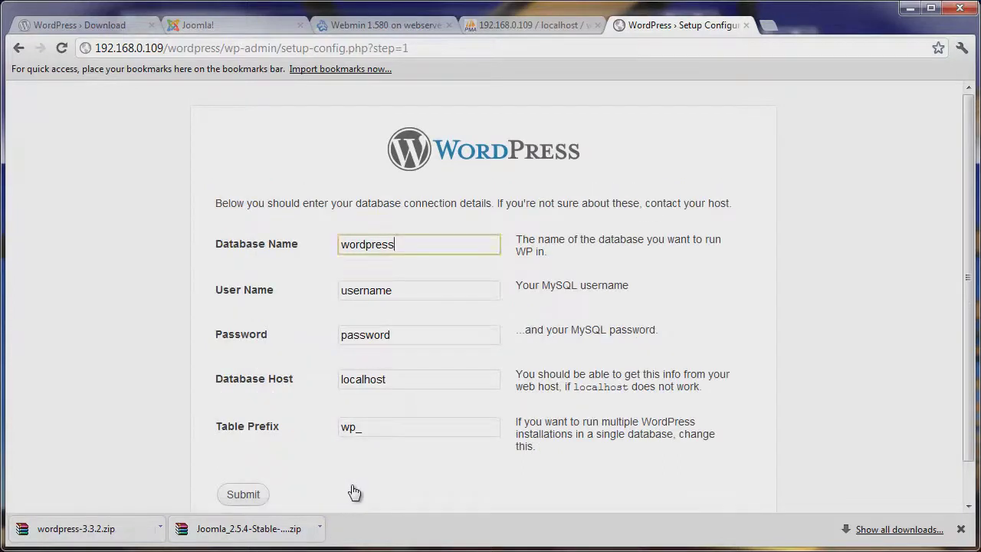
# Confirm the empty wordpress database in phpMyAdmin, then submit the connection details with user name root.
pyautogui.hotkey('ctrl', 'shift', 'Tab')
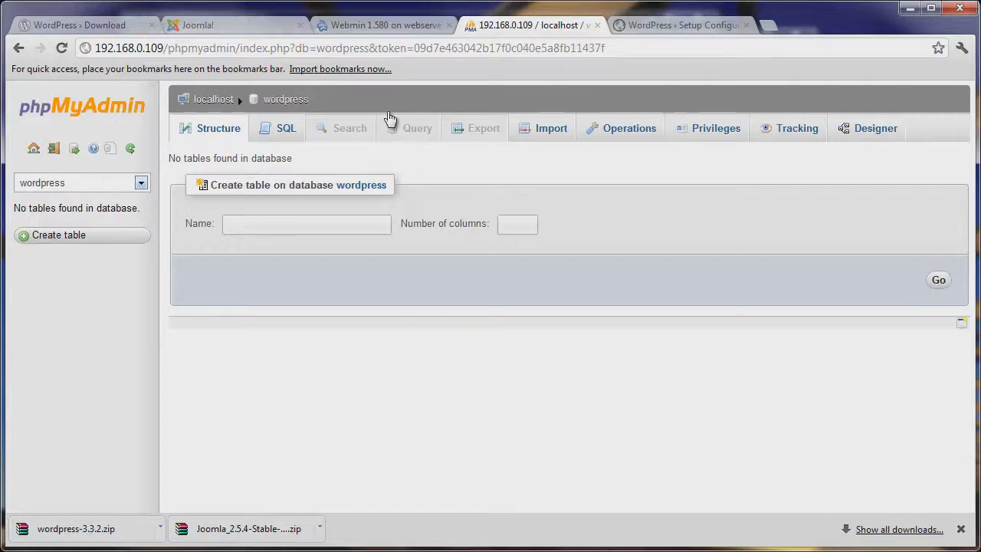
pyautogui.hotkey('ctrl', 'Tab')
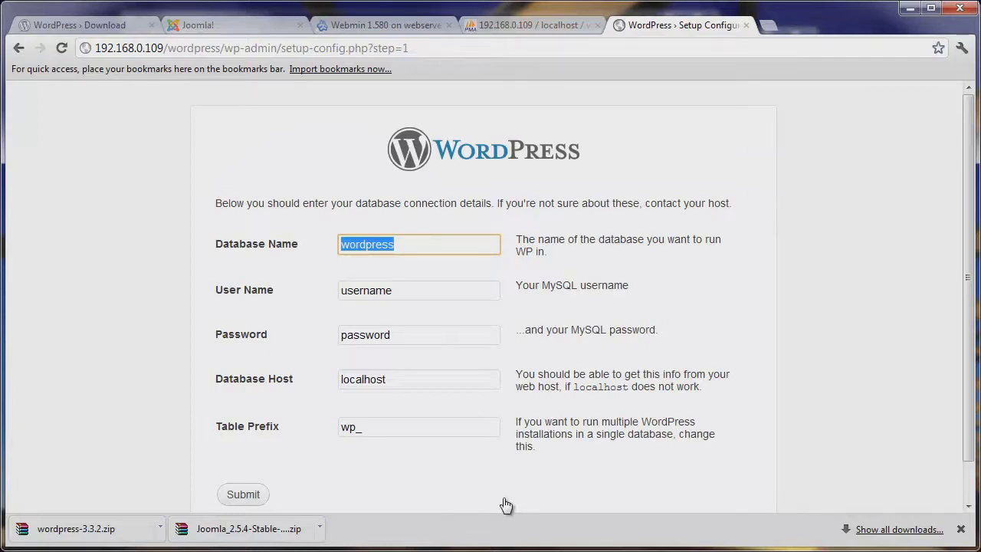
pyautogui.press('Tab')
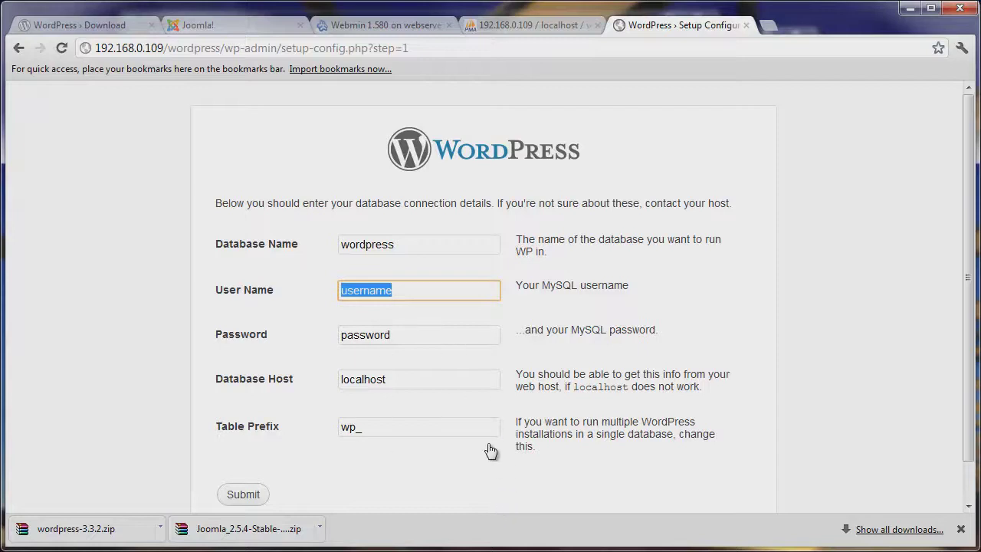
pyautogui.write('root')
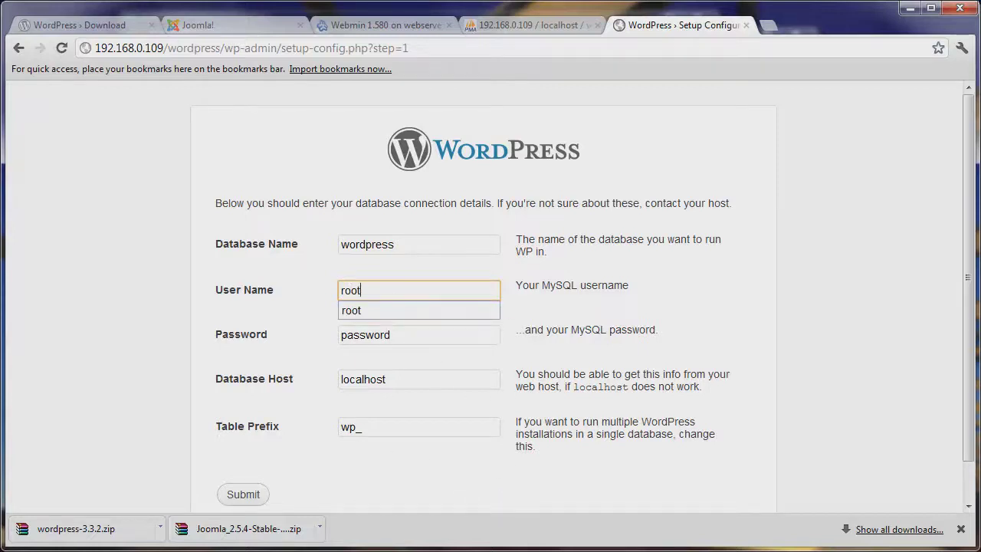
pyautogui.press('Down')
pyautogui.press('Tab')
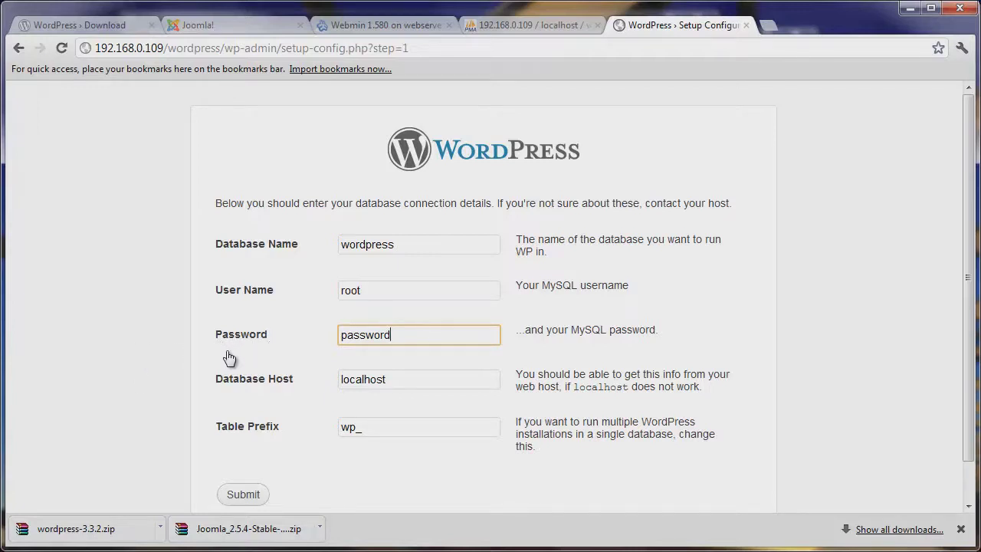
pyautogui.scroll(-1, 229, 358)
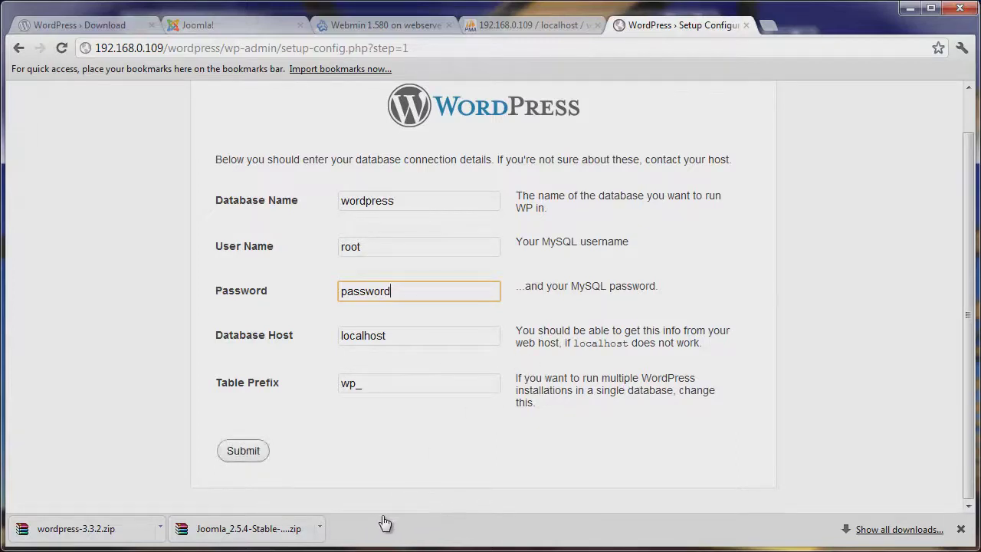
pyautogui.press('Return')
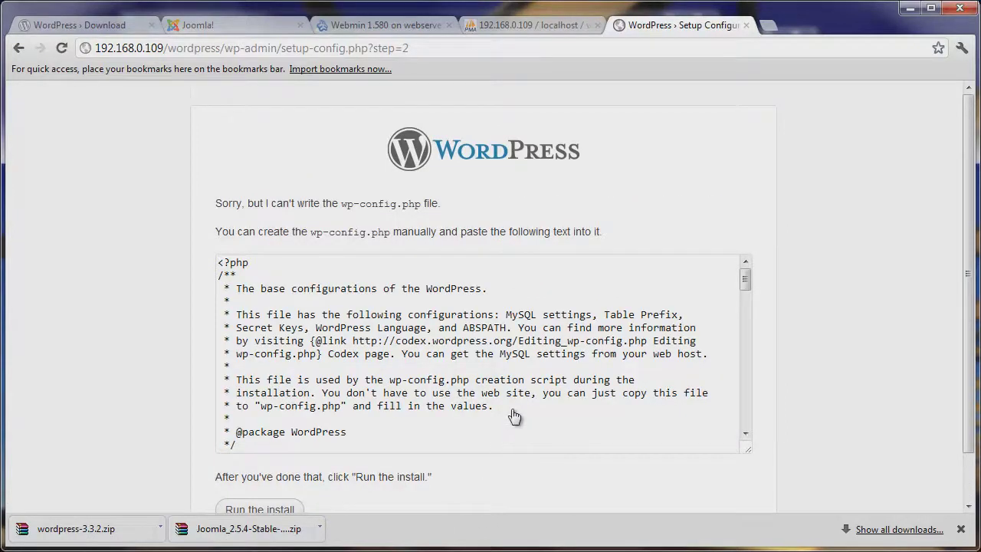
# Scroll through the generated wp-config.php text and switch to the Webmin file manager at /var.
pyautogui.scroll(-1, 505, 230)
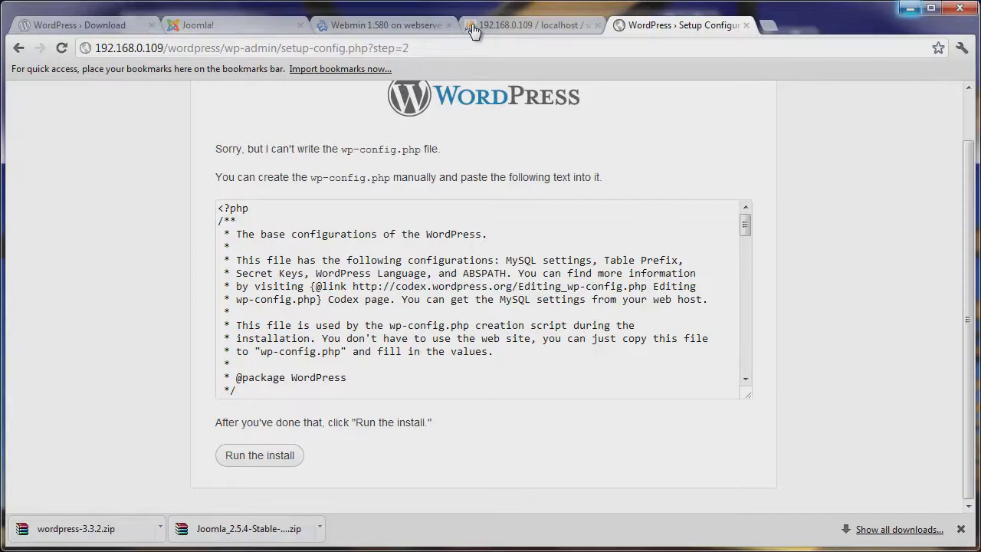
pyautogui.hotkey('ctrl', '3')
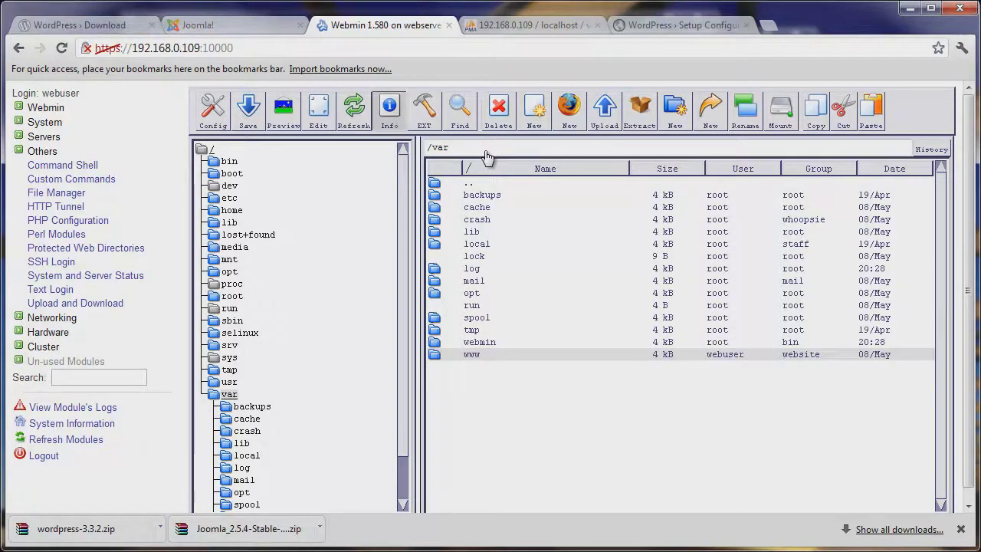
# Save 0775 permissions on /var/www for all subdirectories and return to the WordPress tab.
pyautogui.click(389, 109)
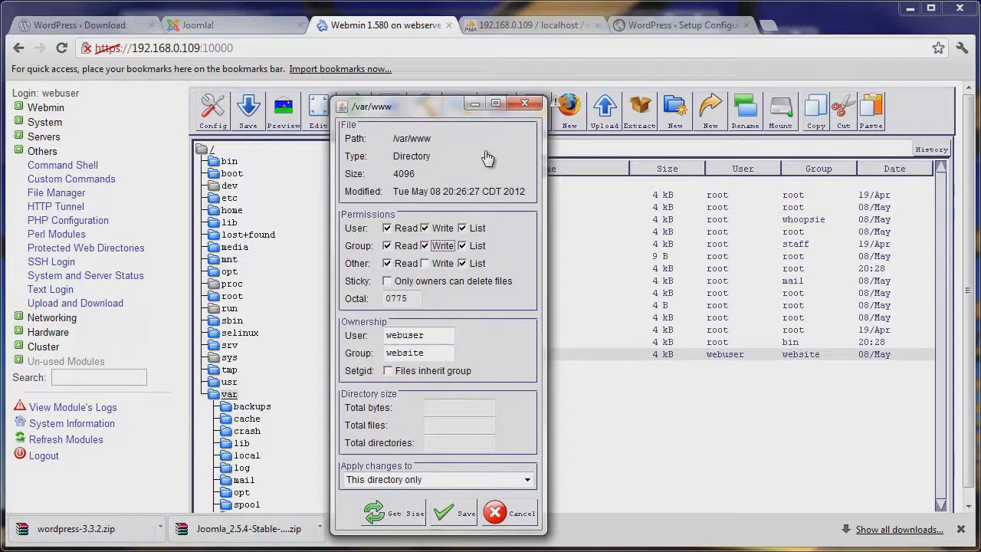
pyautogui.click(437, 479)
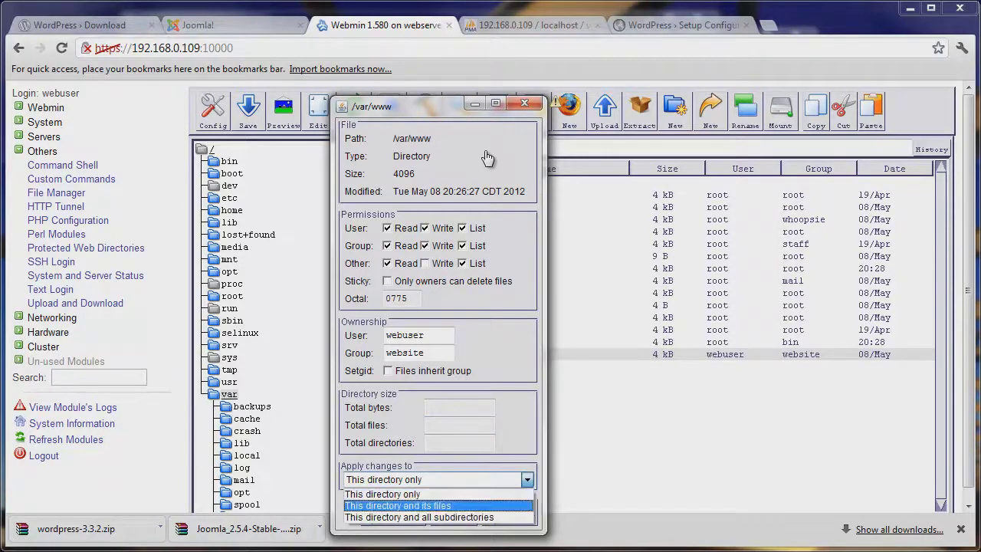
pyautogui.press('Return')
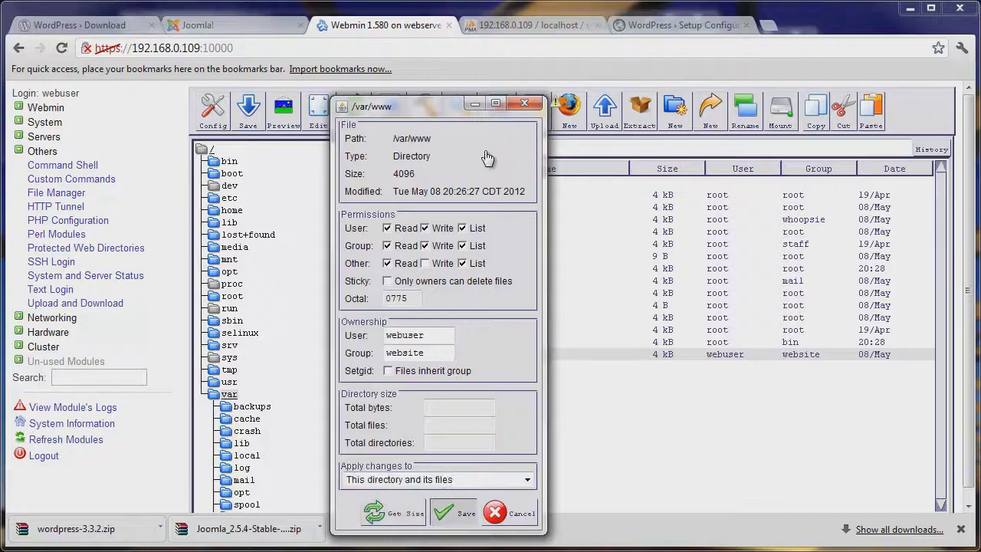
pyautogui.press('Return')
pyautogui.press('Return')
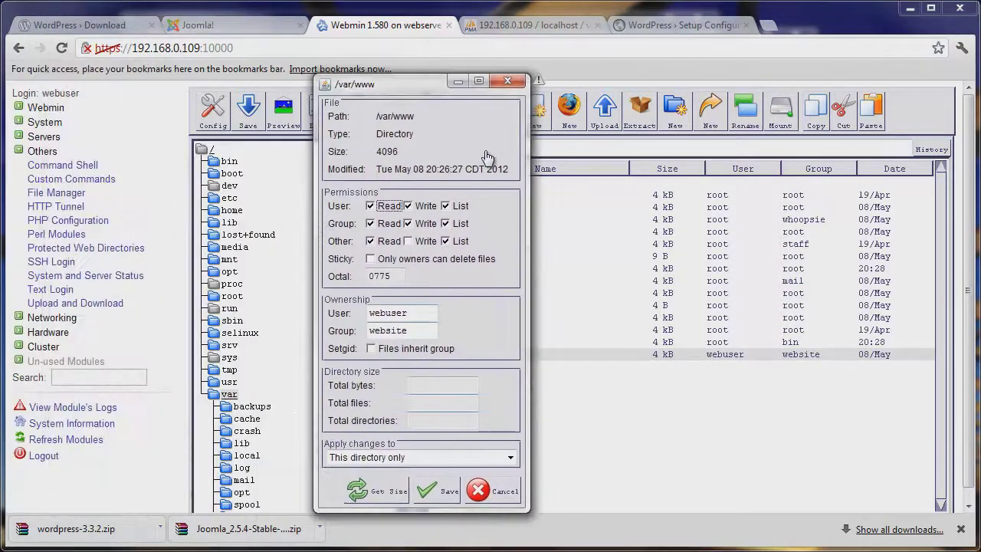
pyautogui.press('Down')
pyautogui.press('Down')
pyautogui.press('Return')
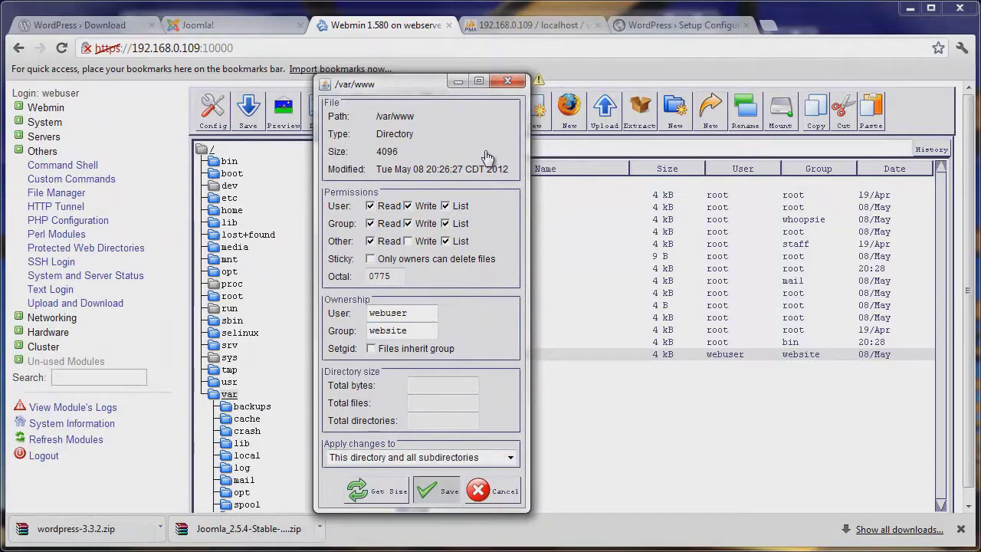
pyautogui.press('Return')
pyautogui.hotkey('ctrl', '5')
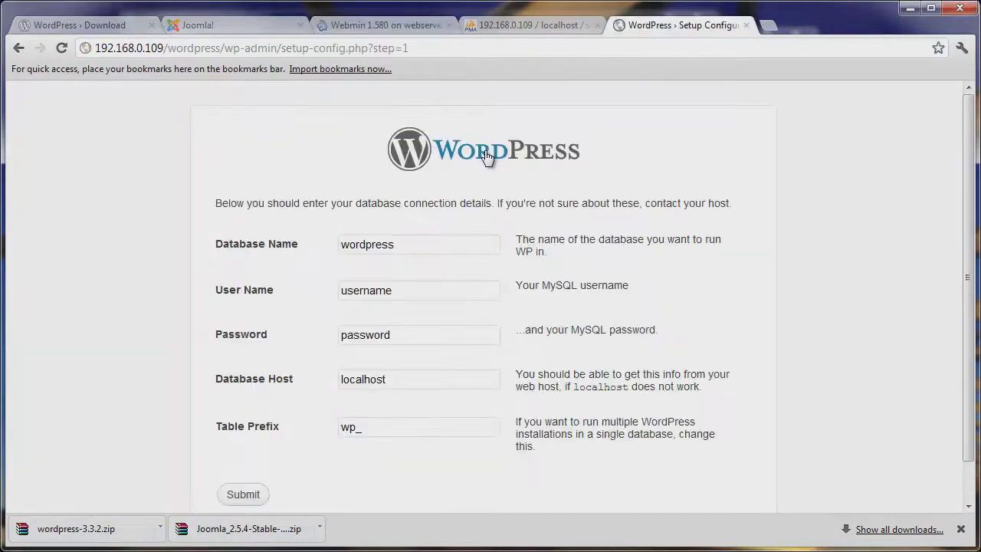
# Submit the database details (wordpress, localhost, wp_) and go back to the form.
pyautogui.scroll(-1, 486, 157)
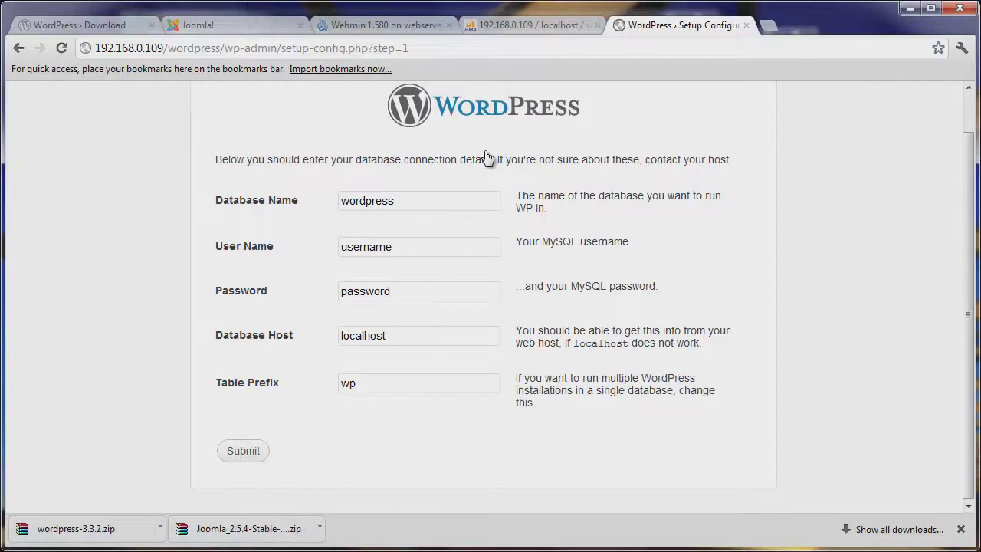
pyautogui.press('Tab')
pyautogui.press('Tab')
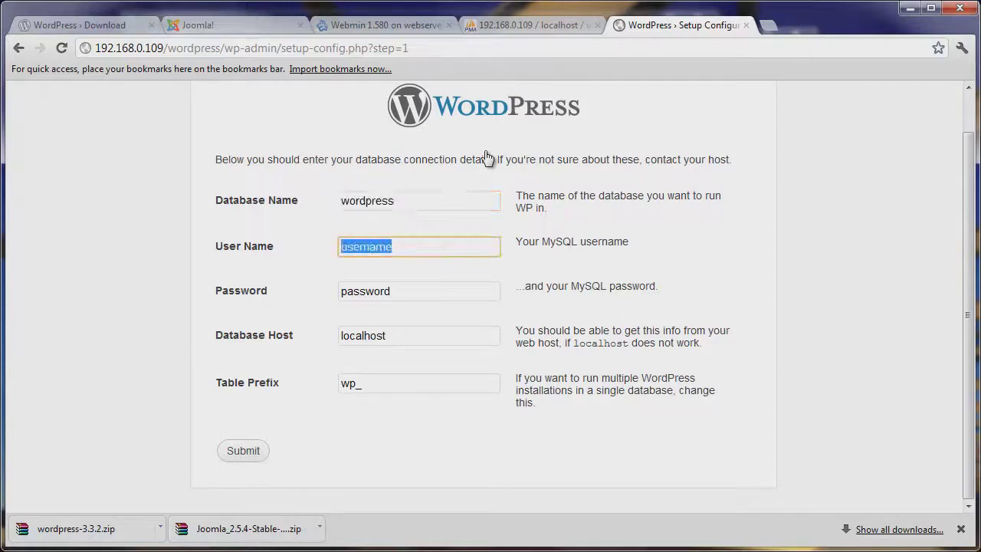
pyautogui.press('Tab')
pyautogui.press('Tab')
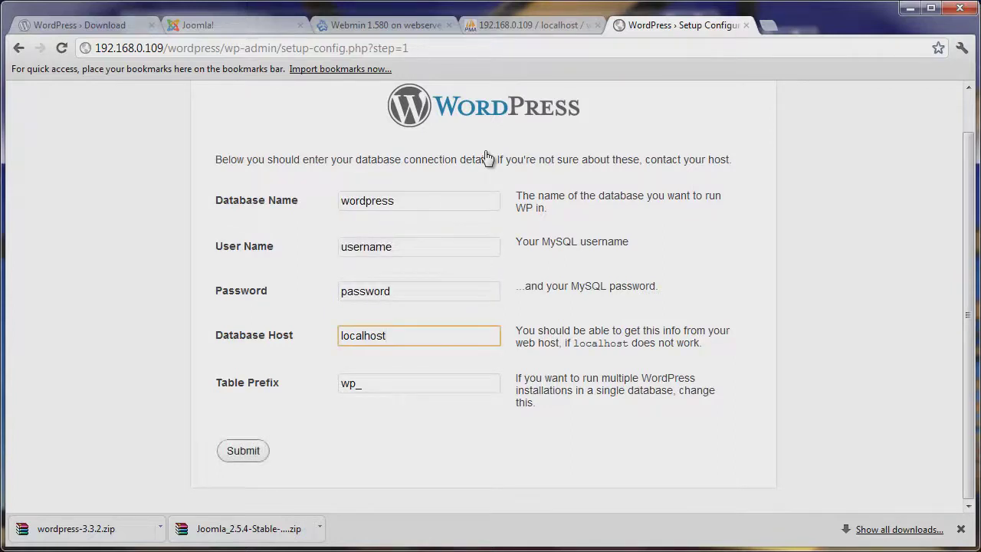
pyautogui.press('Return')
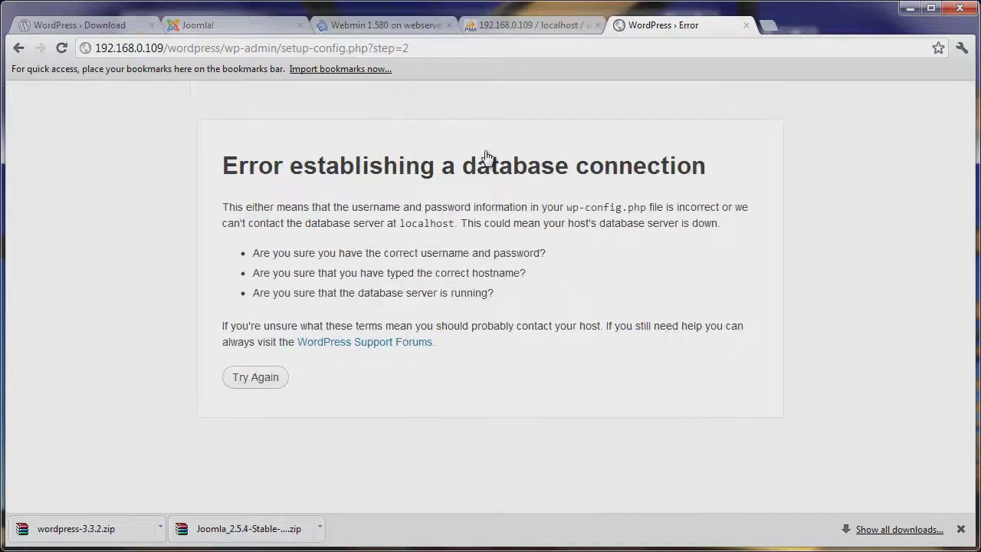
pyautogui.hotkey('alt', 'Left')
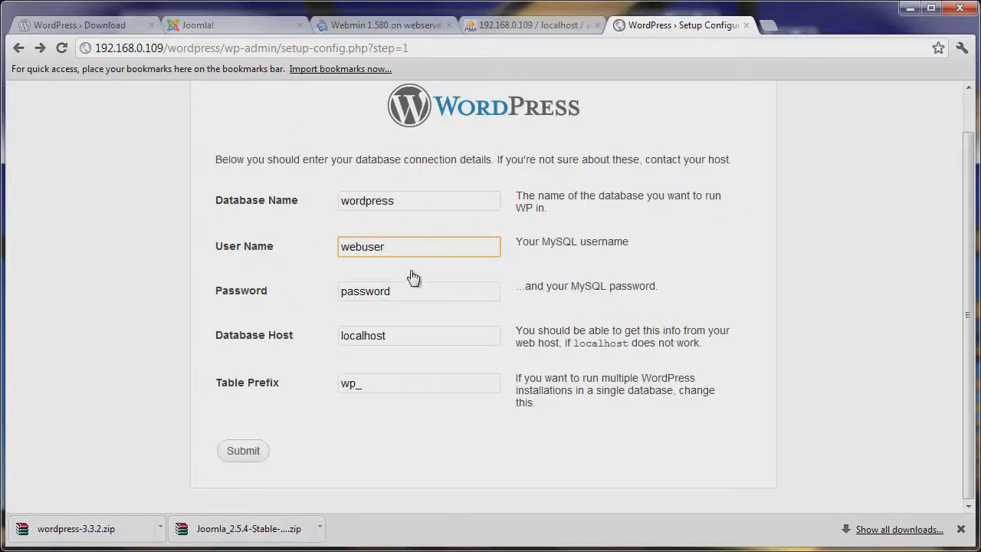
# Review the user name and password values, resubmit, and return to retry the setup.
pyautogui.hotkey('ctrl', 'a')
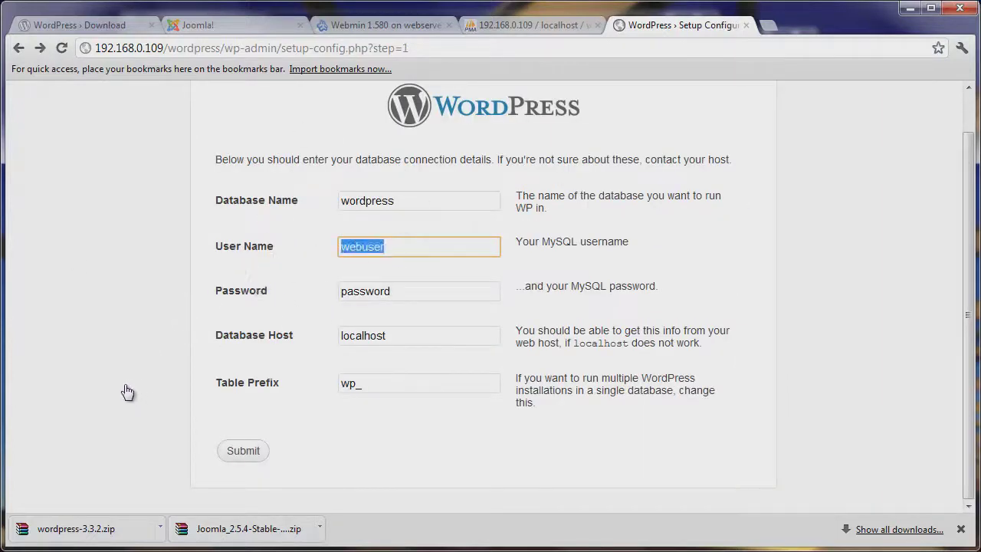
pyautogui.press('Tab')
pyautogui.hotkey('ctrl', 'a')
pyautogui.hotkey('shift', 'Tab')
pyautogui.hotkey('shift', 'Tab')
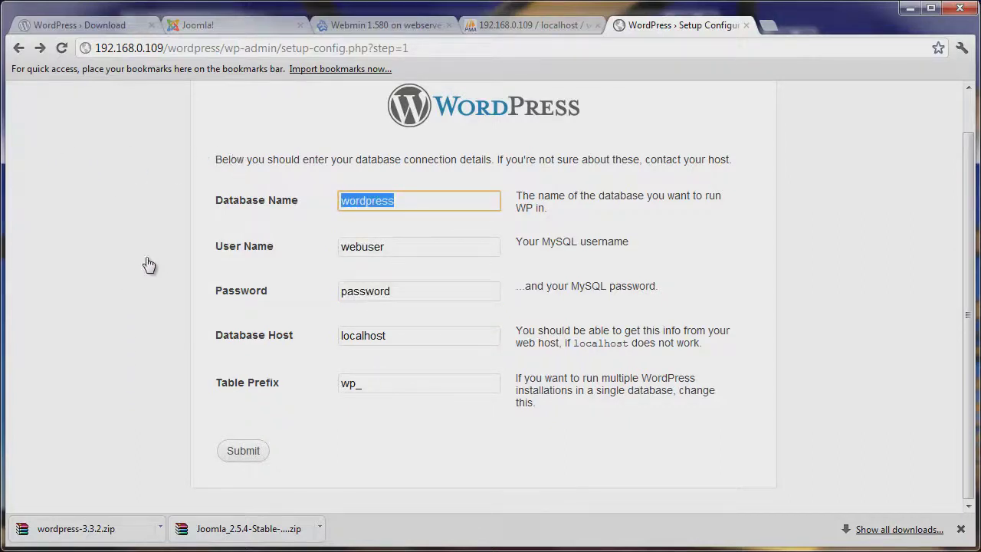
pyautogui.click(239, 249)
pyautogui.press('Tab')
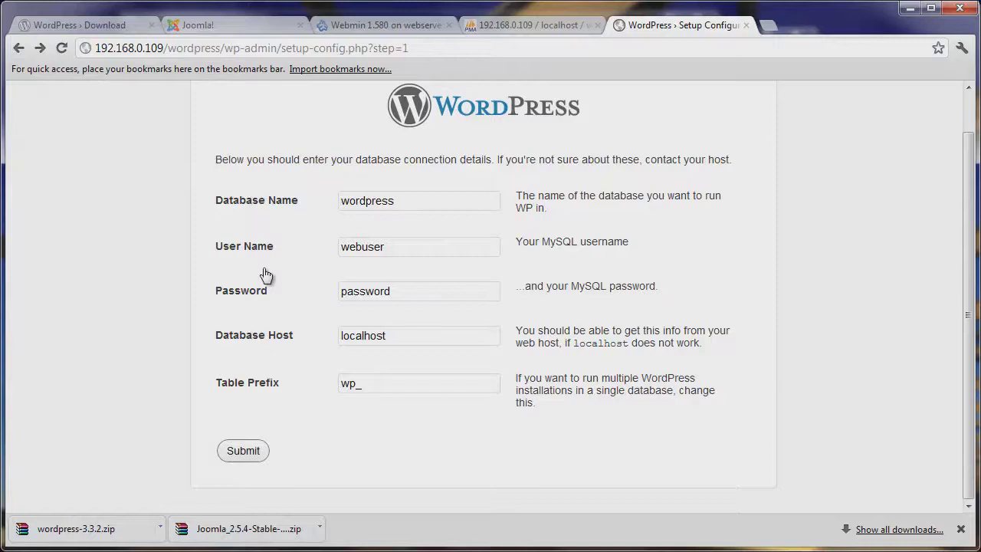
pyautogui.press('Return')
pyautogui.press('Tab')
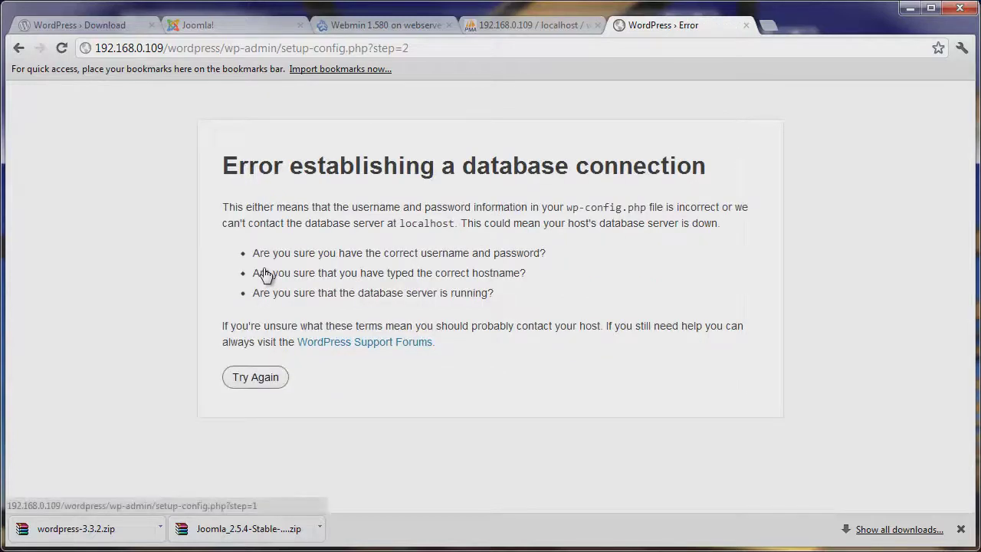
pyautogui.press('Return')
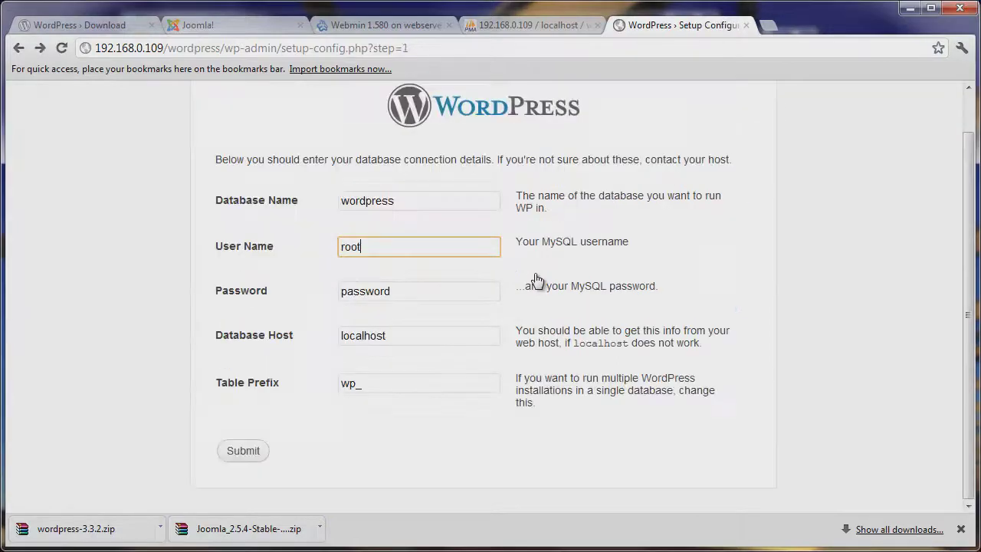
# Fill user name root from the suggestion and submit to reach the Welcome page.
pyautogui.press('Down')
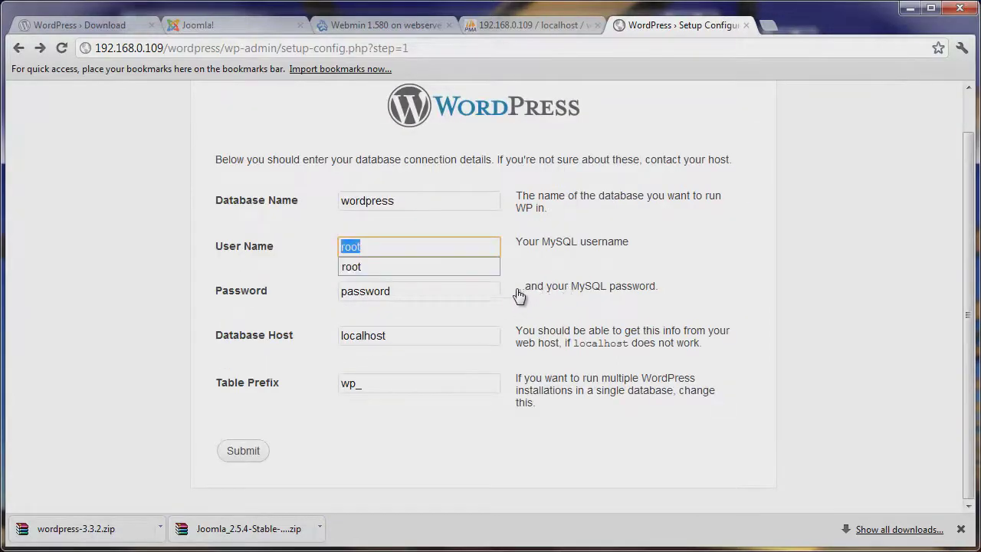
pyautogui.click(626, 299)
pyautogui.hotkey('shift', 'Tab')
pyautogui.hotkey('ctrl', 'a')
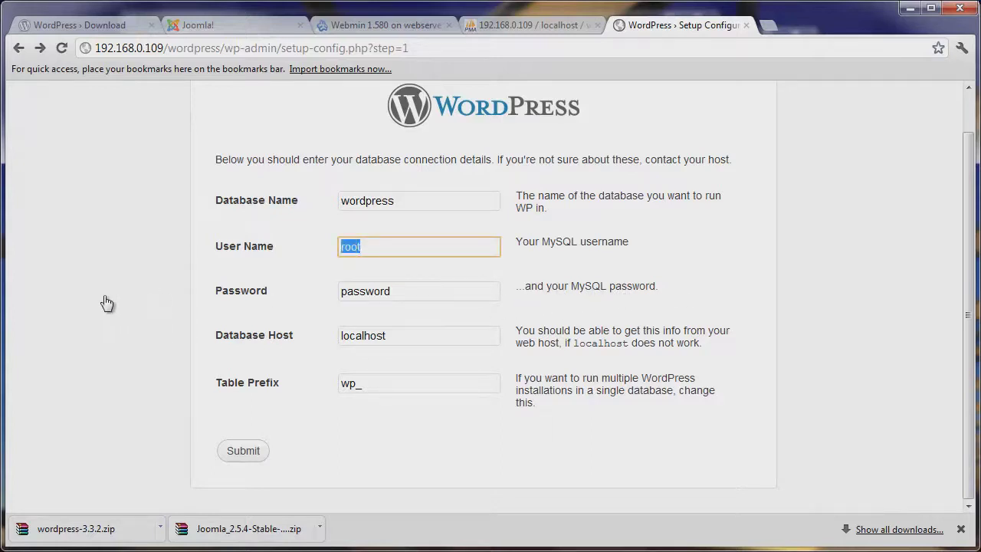
pyautogui.click(77, 307)
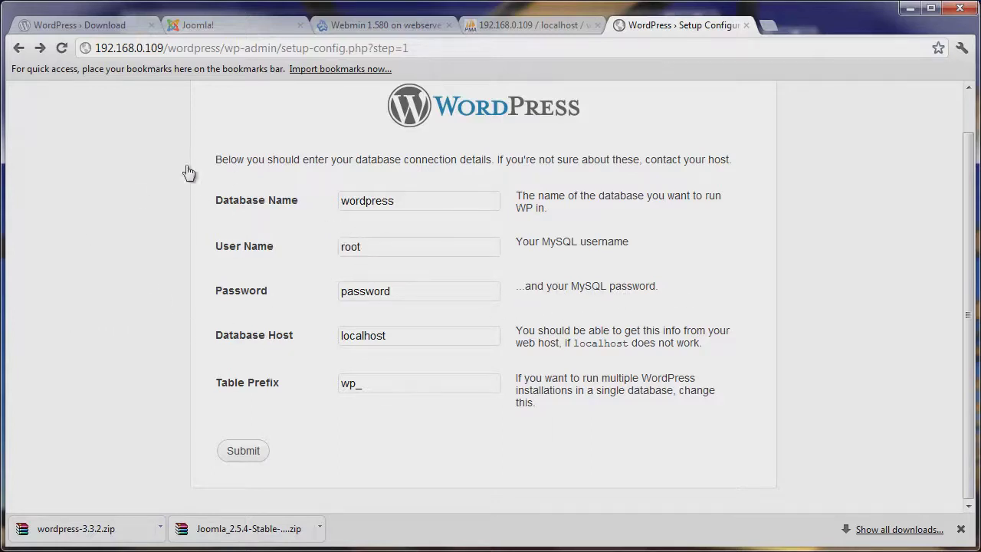
pyautogui.press('Return')
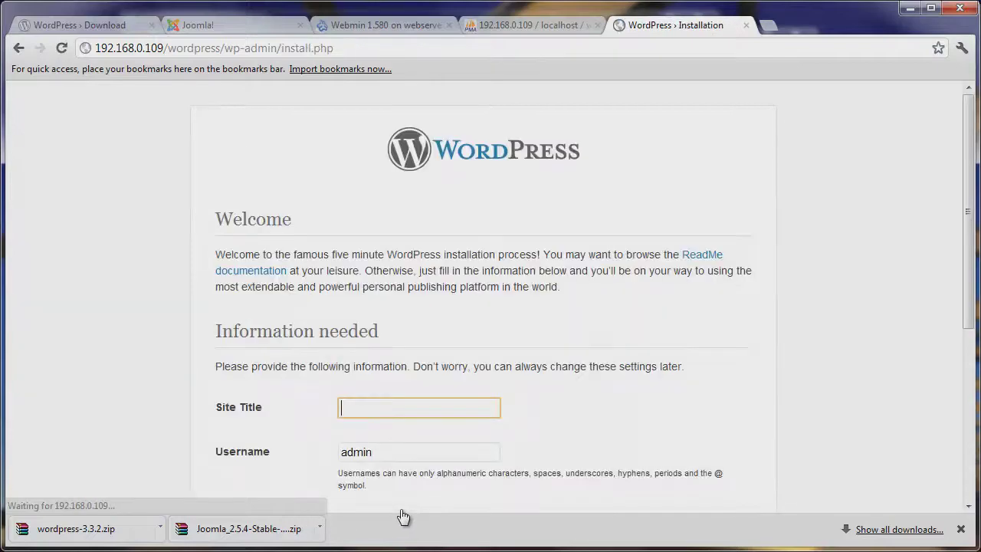
# Enter site title 'Ubuntu Web Server' and keep the username admin.
pyautogui.scroll(-2, 212, 470)
pyautogui.scroll(1, 344, 476)
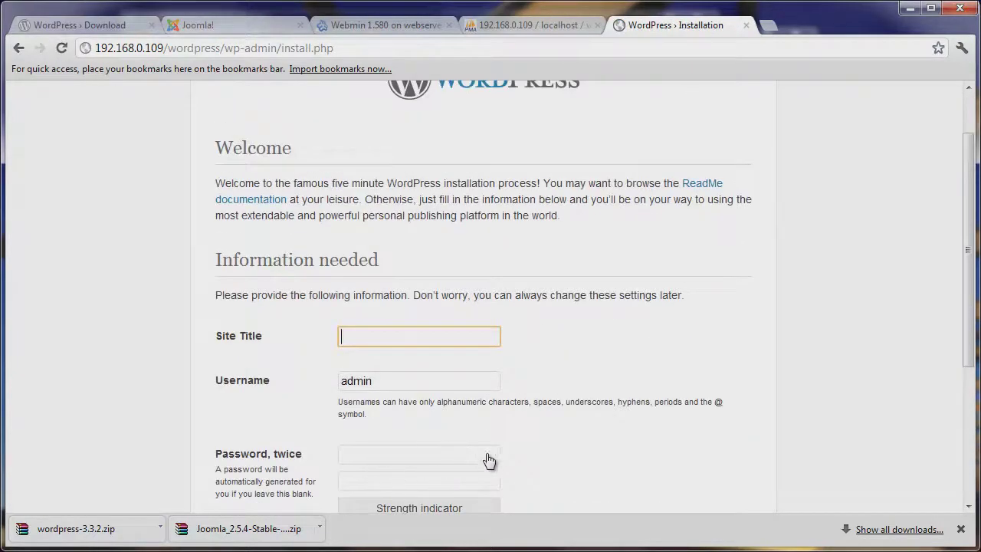
pyautogui.scroll(-1, 488, 460)
pyautogui.scroll(1, 184, 510)
pyautogui.scroll(-1, 99, 478)
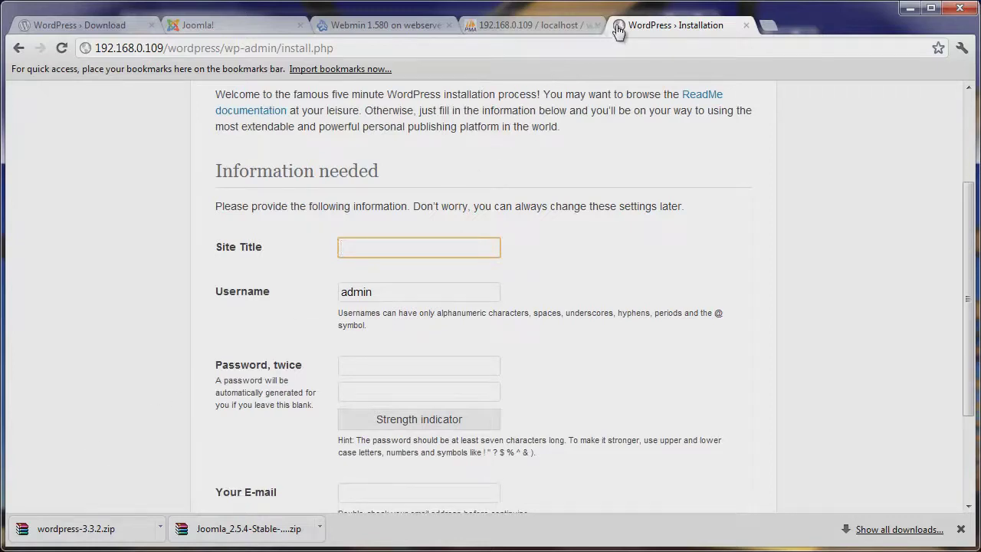
pyautogui.write('Ubuntu Web Server')
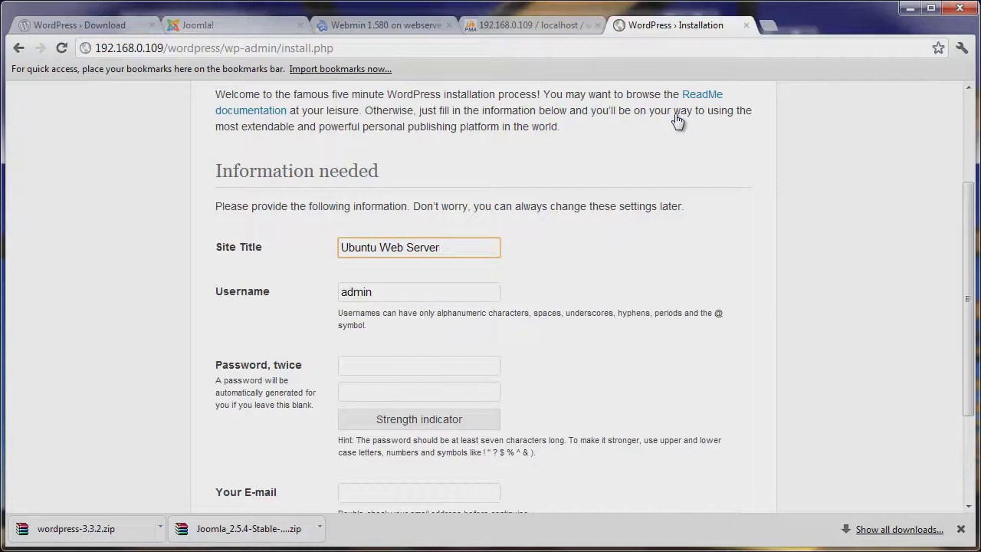
pyautogui.press('Tab')
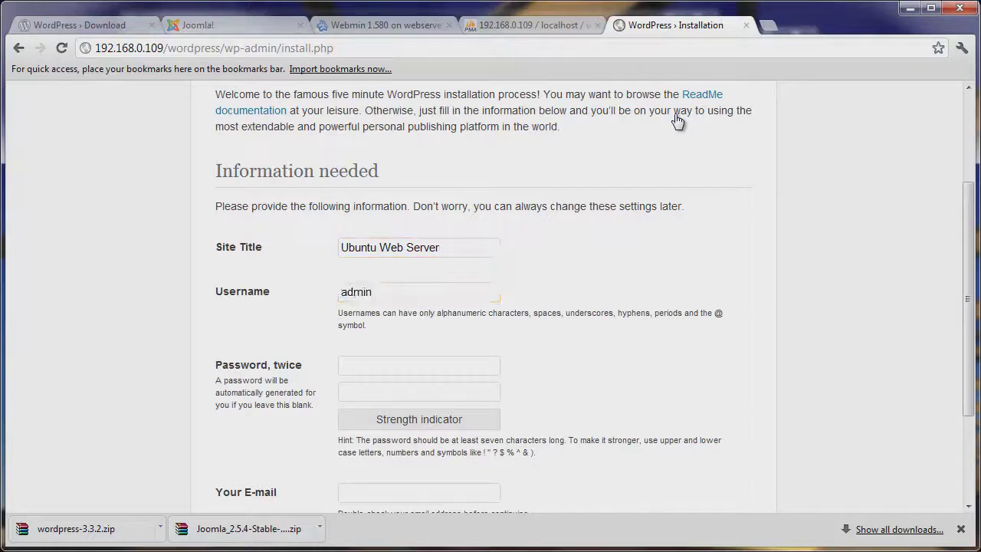
pyautogui.scroll(-3, 678, 121)
# Enter the admin password twice, fill in the admin e-mail, and uncheck search-engine visibility.
pyautogui.press('Tab')
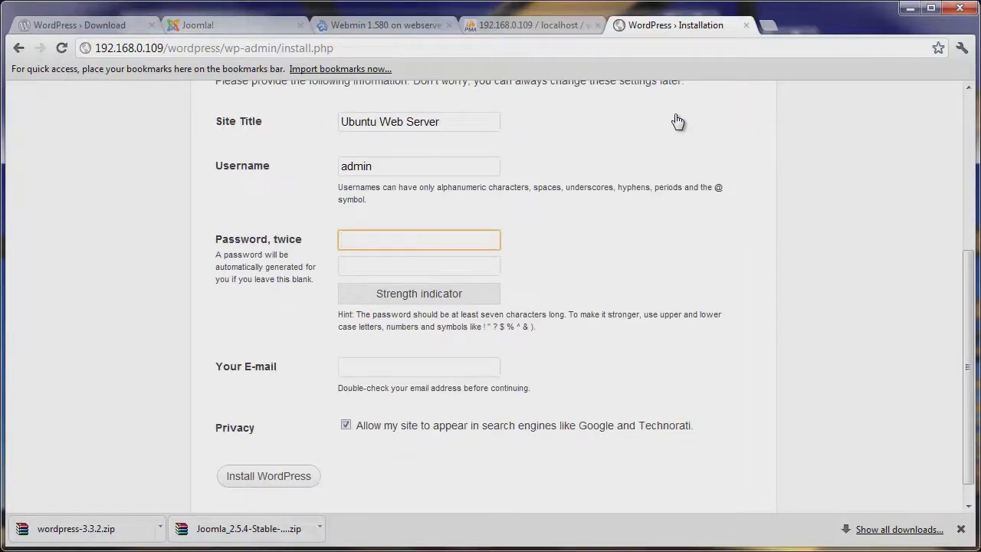
pyautogui.write('•••••')
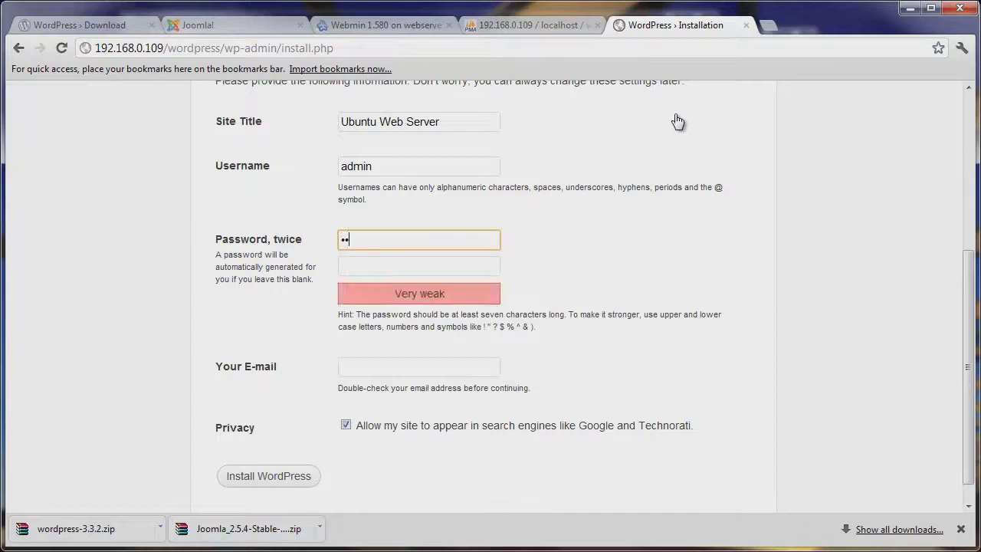
pyautogui.press('Tab')
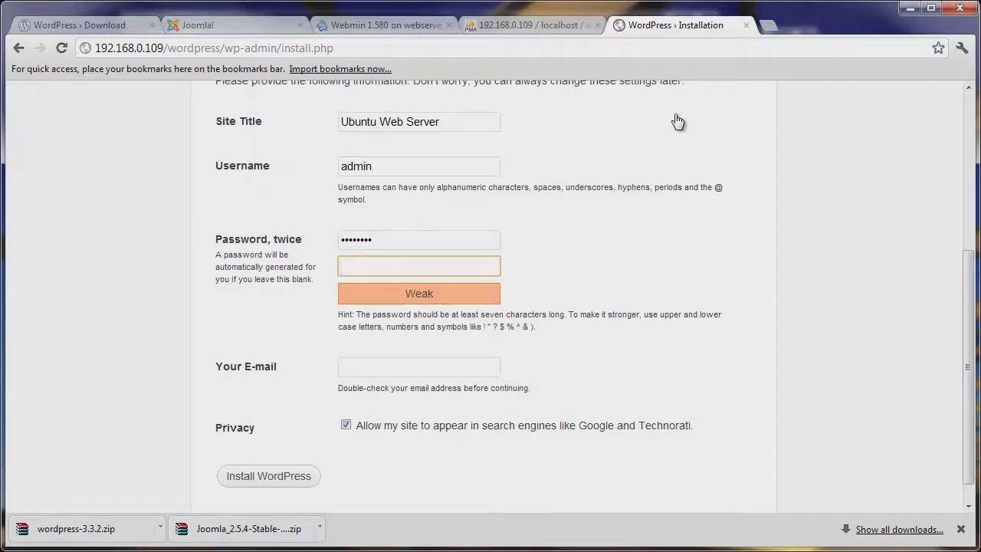
pyautogui.write('••••••••')
pyautogui.scroll(-1, 383, 88)
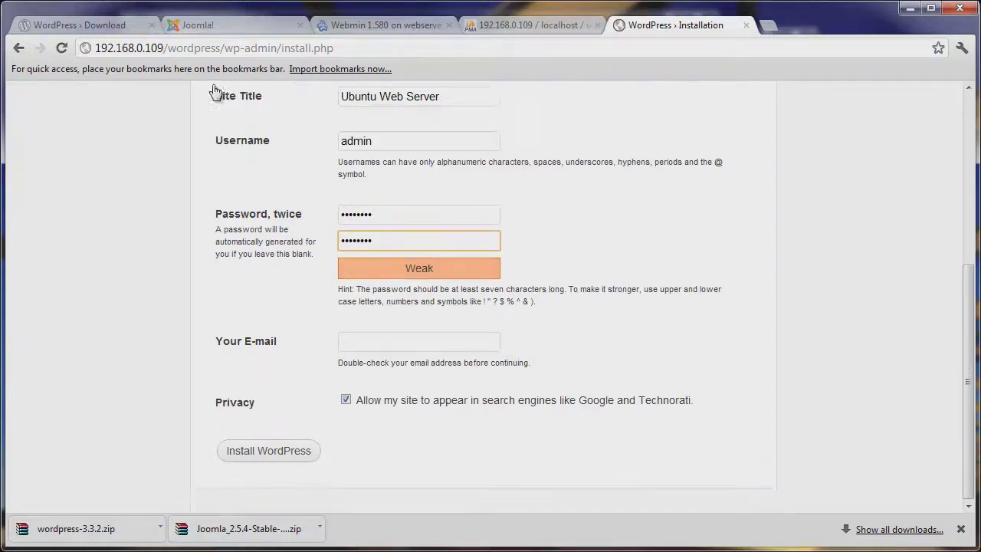
pyautogui.press('Tab')
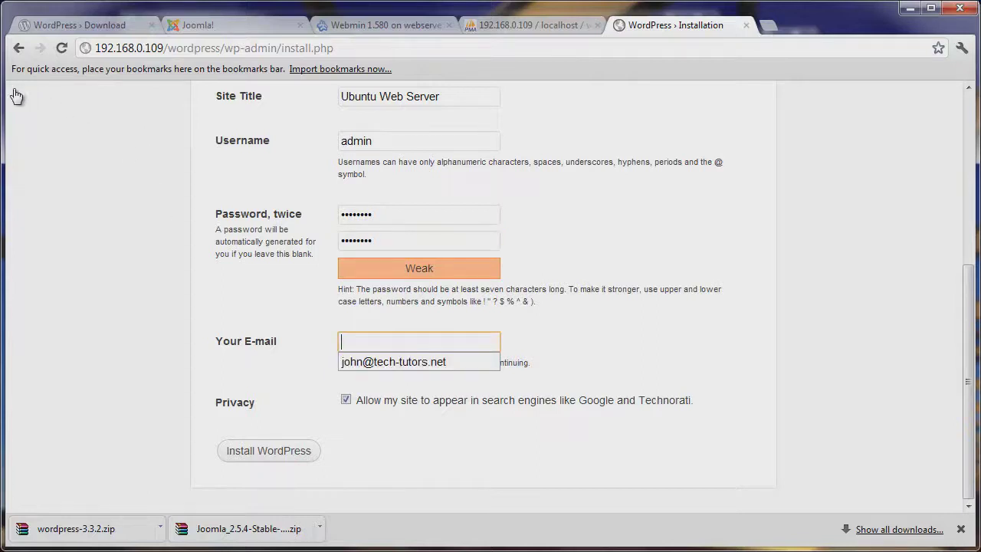
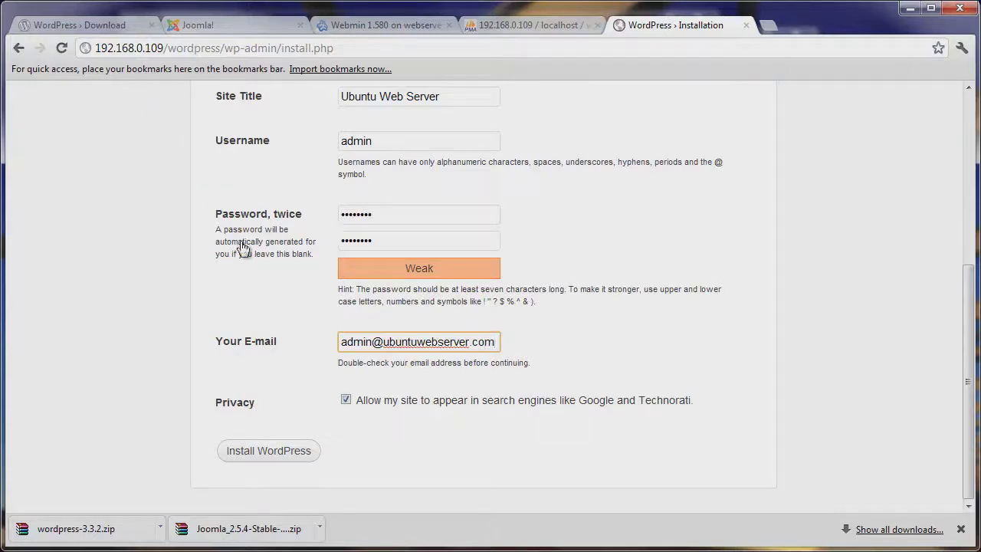
pyautogui.press('Tab')
pyautogui.press('space')
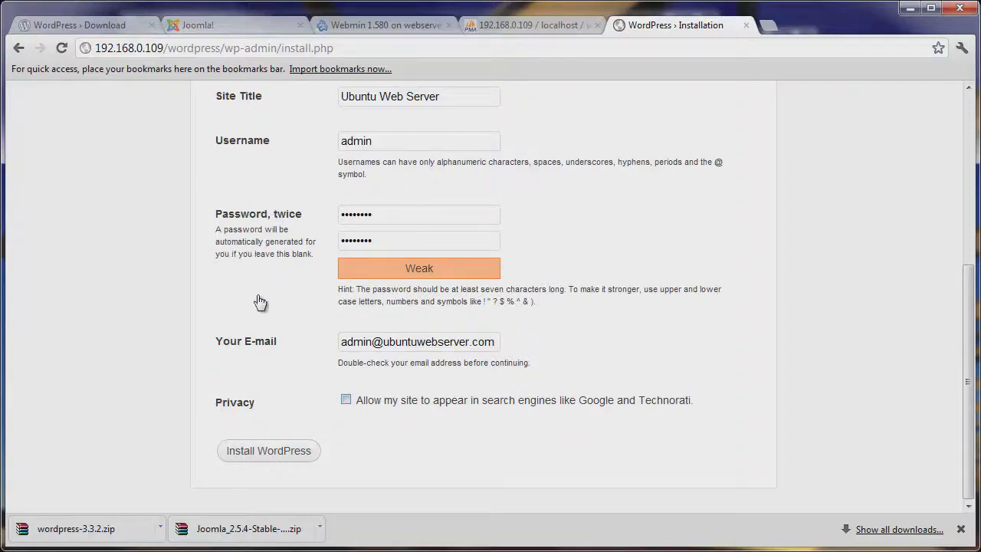
# Run the WordPress installation and go to the login page.
pyautogui.click(259, 460)
pyautogui.click(258, 460)
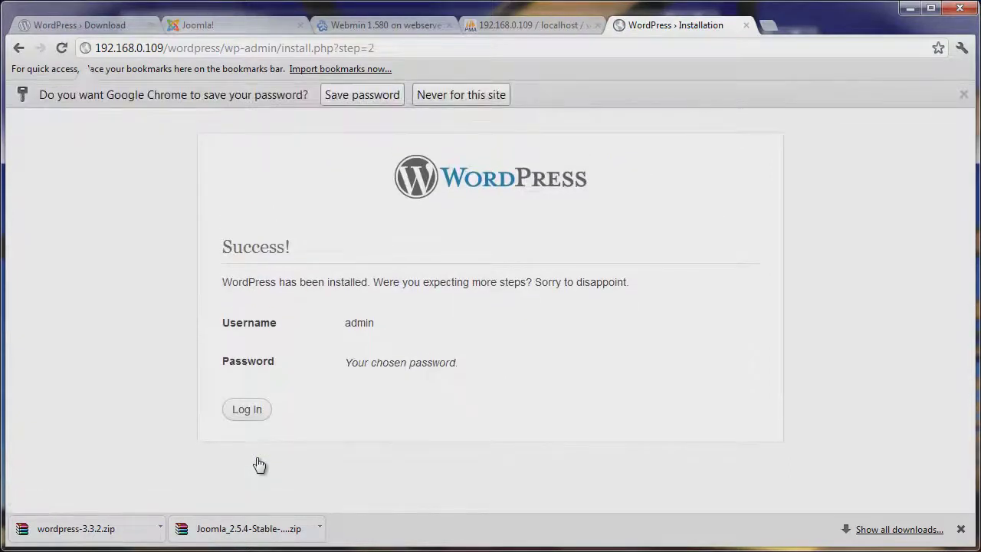
pyautogui.click(247, 409)
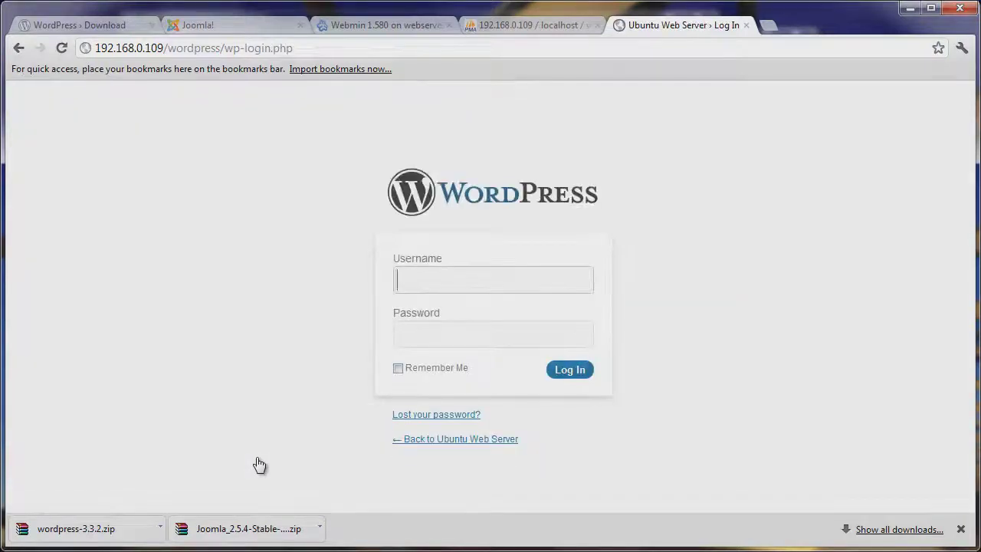
# Sign in as admin with the account password.
pyautogui.press('Down')
pyautogui.press('Down')
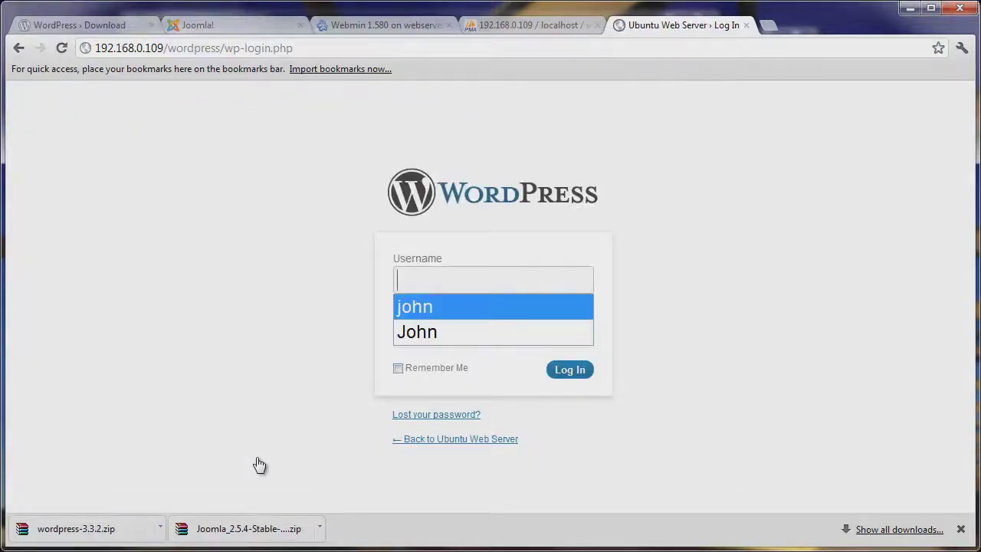
pyautogui.write('admin')
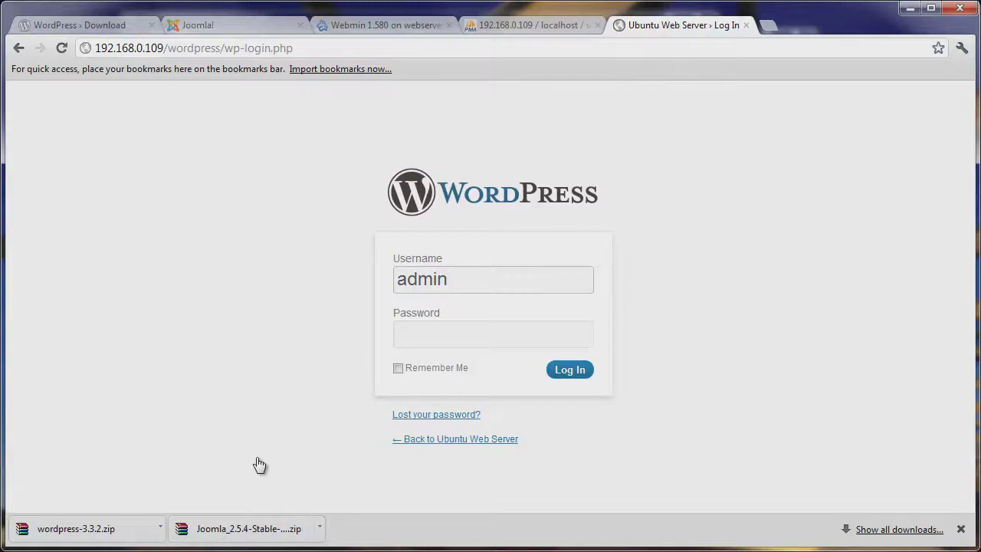
pyautogui.press('Tab')
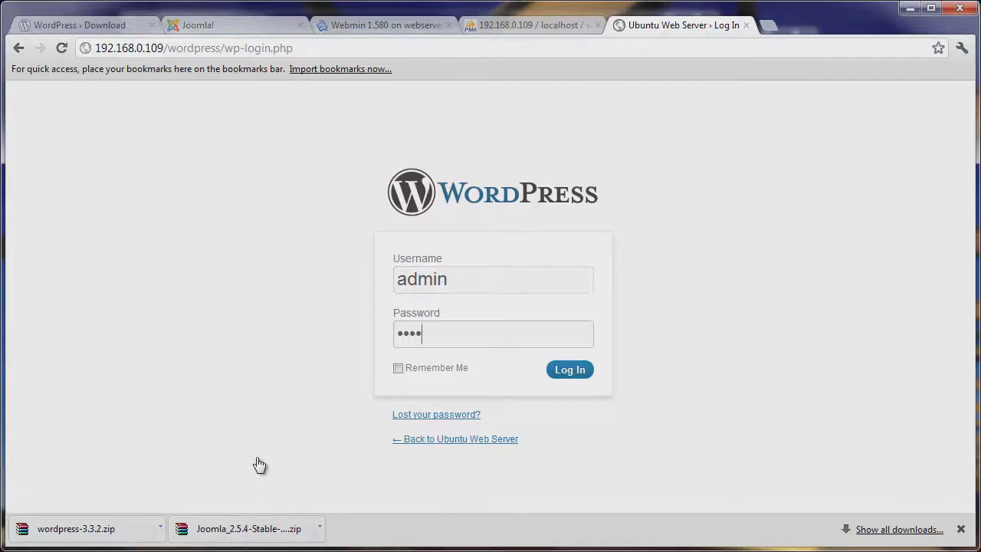
pyautogui.write('password')
pyautogui.press('Return')
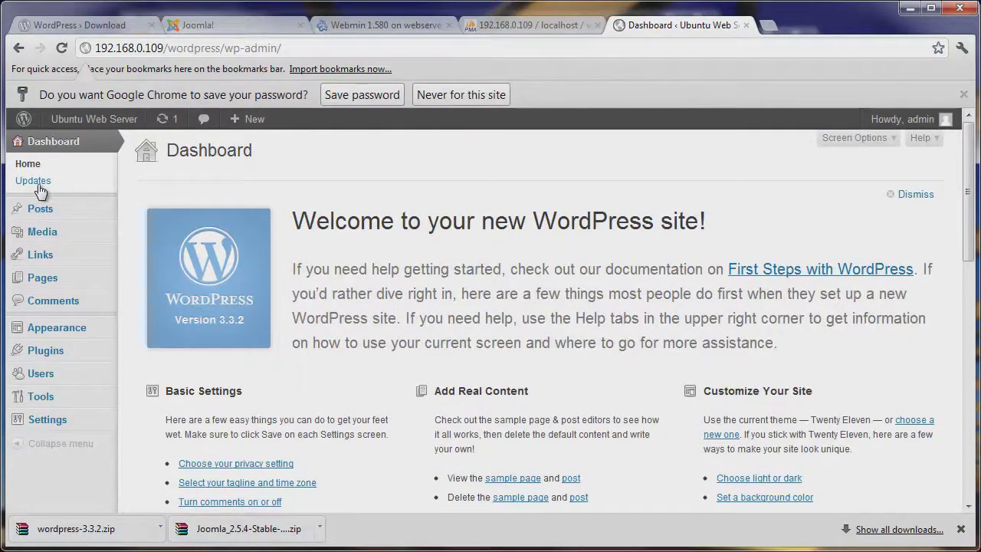
# Publish a new post titled 'Ubuntu Web Testing' with body 'Hello, world!' and view the site.
pyautogui.scroll(-3, 23, 195)
pyautogui.scroll(3, 23, 195)
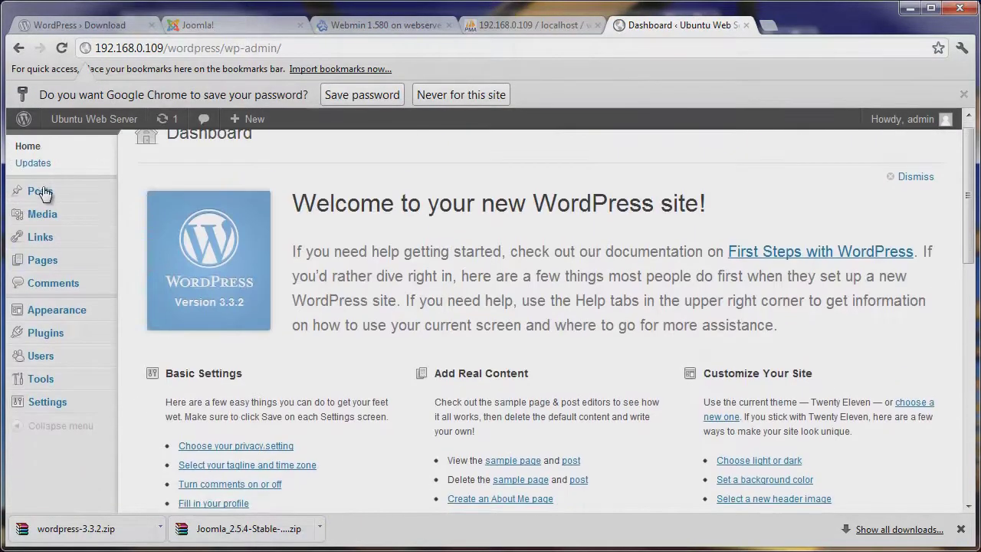
pyautogui.click(150, 225)
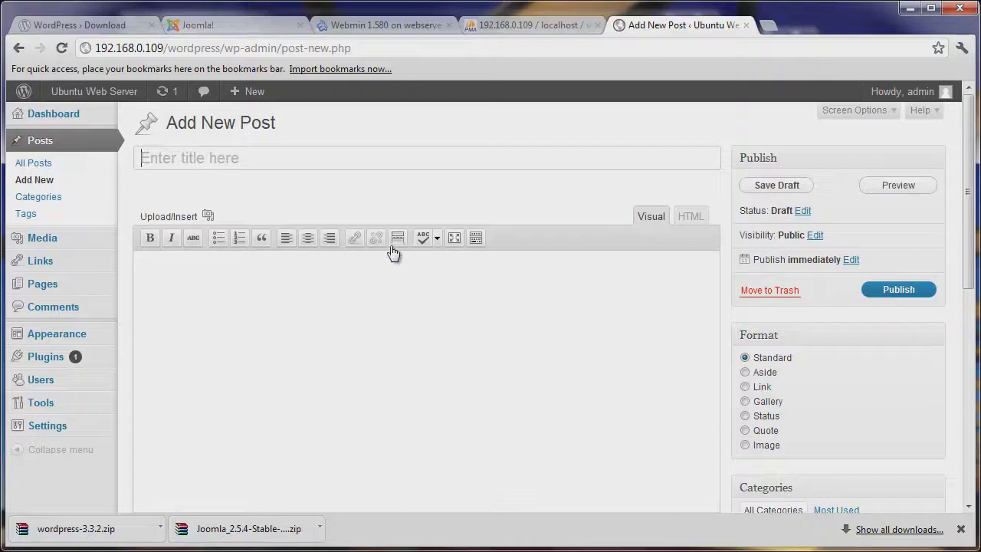
pyautogui.write('Ubuntu ')
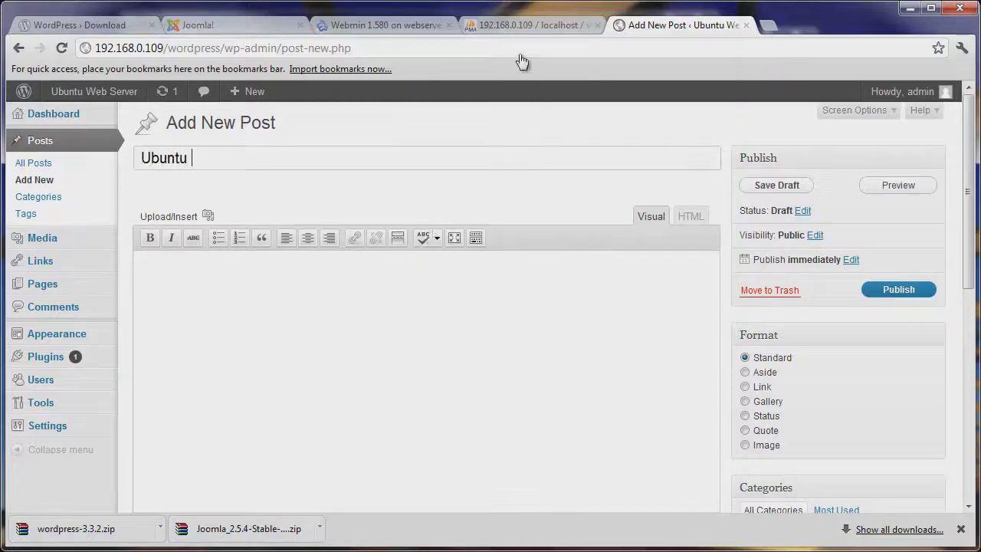
pyautogui.write('Web Testing')
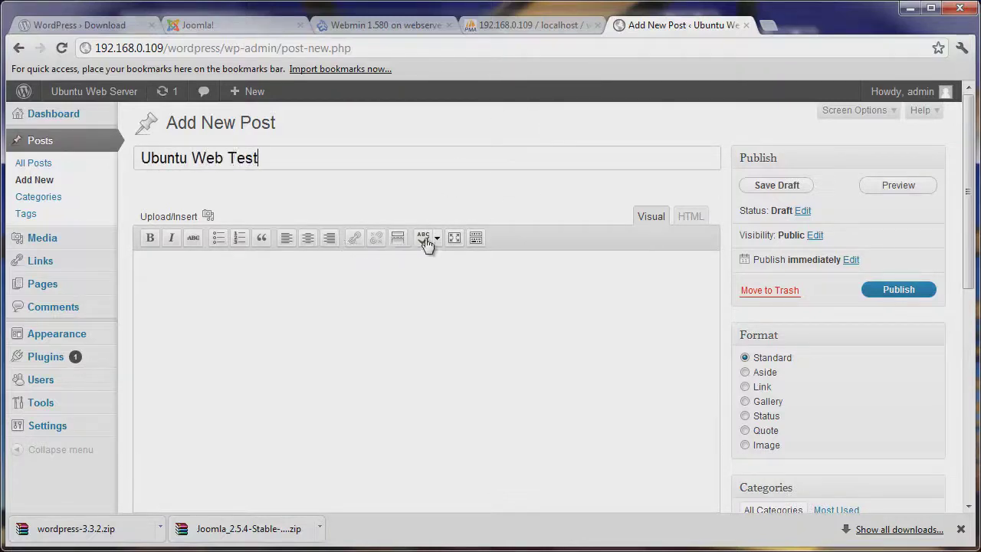
pyautogui.click(416, 293)
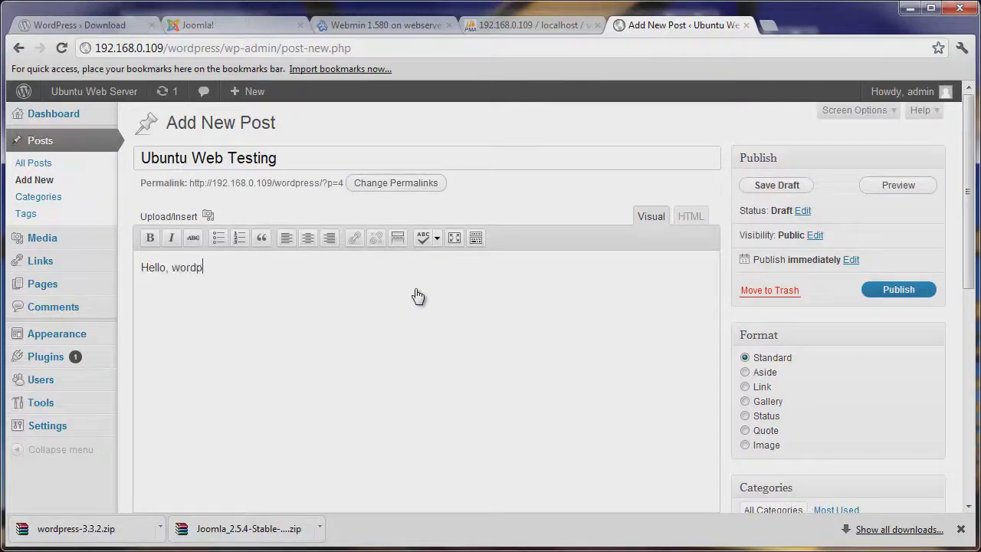
pyautogui.write('Hello, world!')
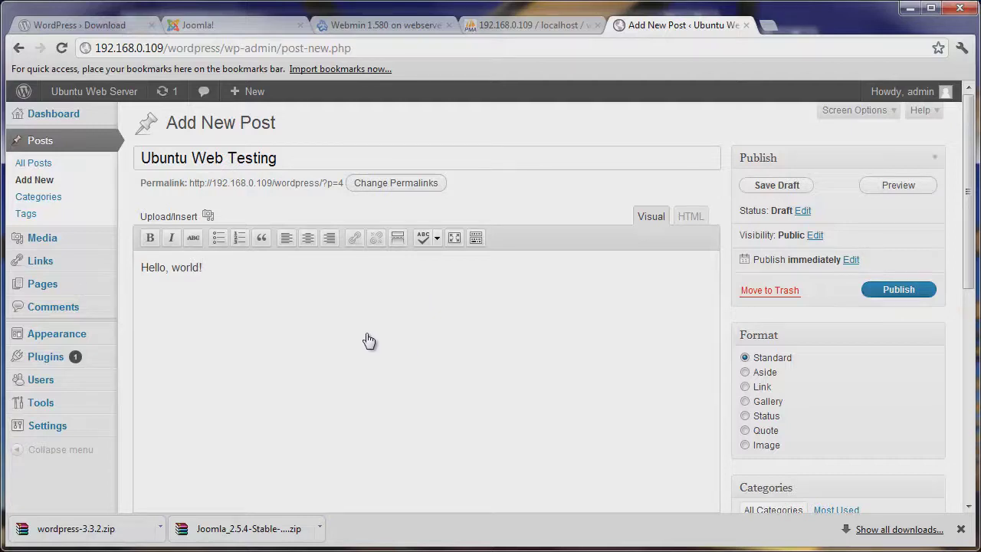
pyautogui.hotkey('alt', 'p')
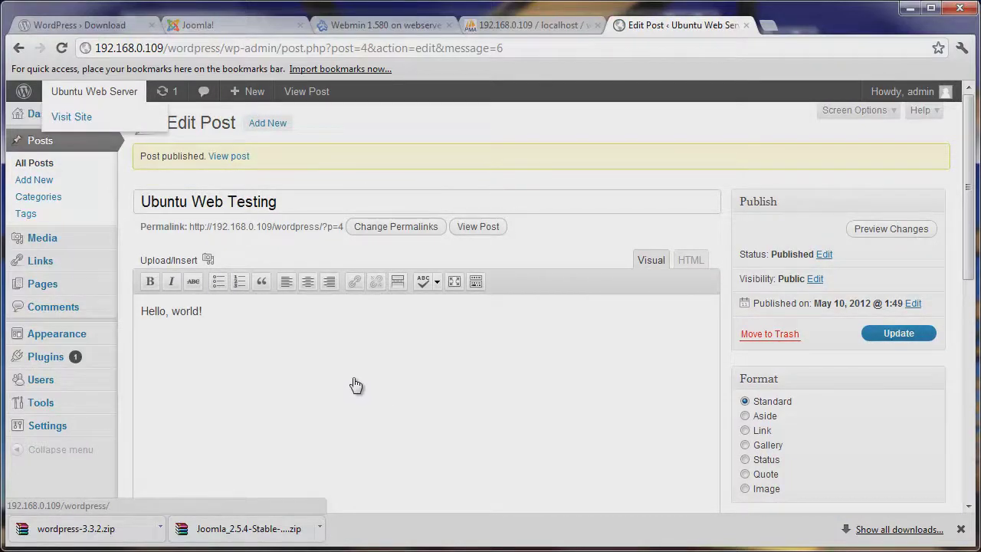
pyautogui.press('Return')
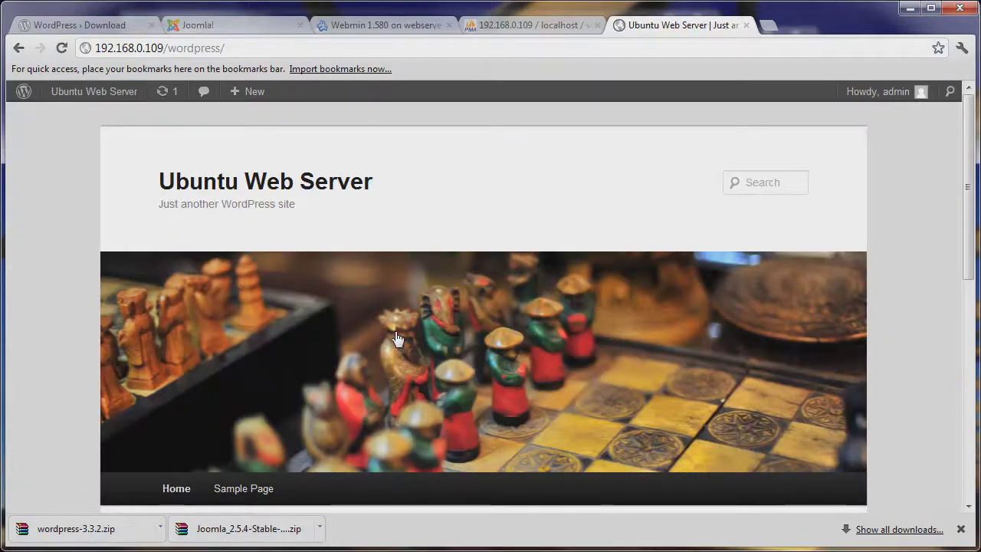
pyautogui.scroll(-8, 402, 333)
pyautogui.scroll(3, 403, 300)
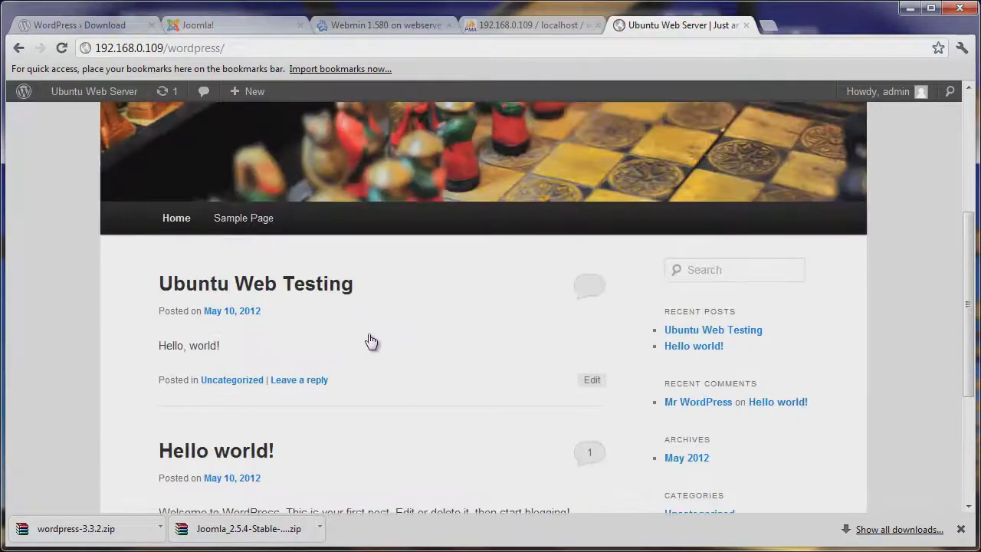
pyautogui.tripleClick(397, 343)
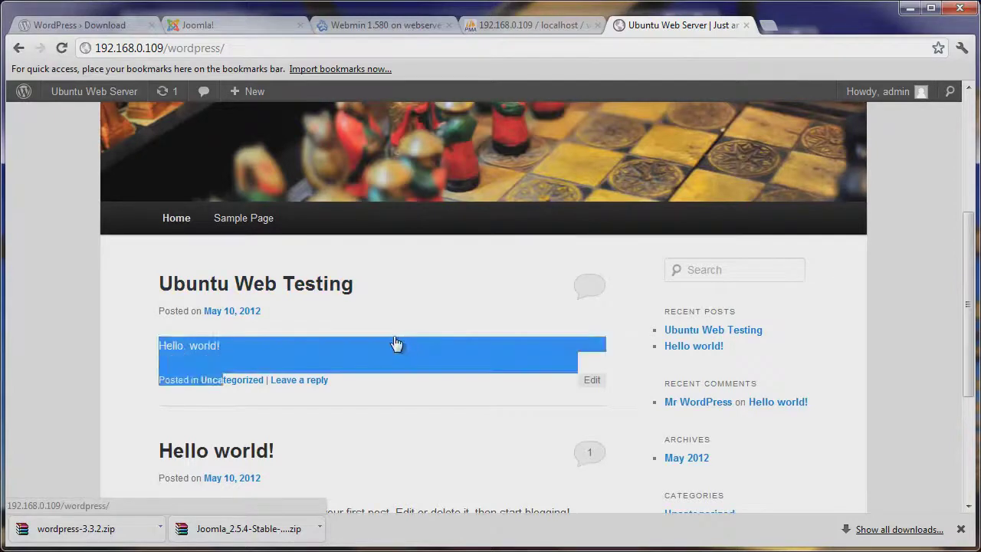
pyautogui.click(228, 455)
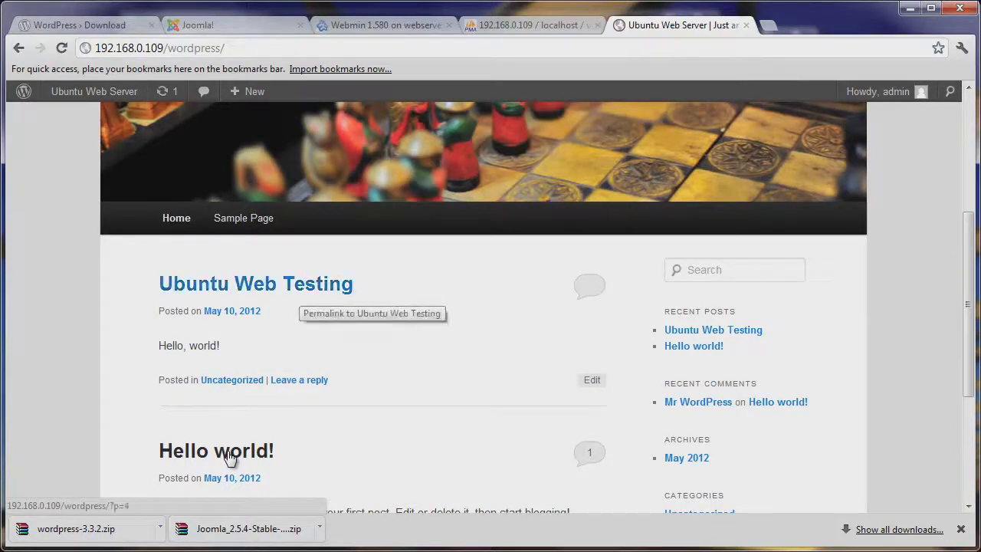
pyautogui.click(298, 285)
pyautogui.scroll(-8, 236, 456)
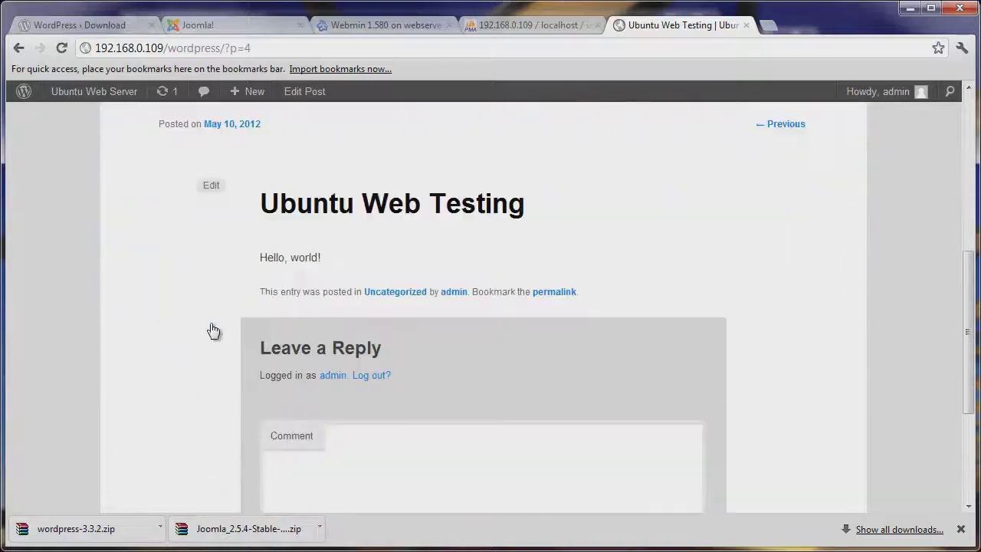
pyautogui.scroll(3, 164, 315)
pyautogui.scroll(5, 165, 295)
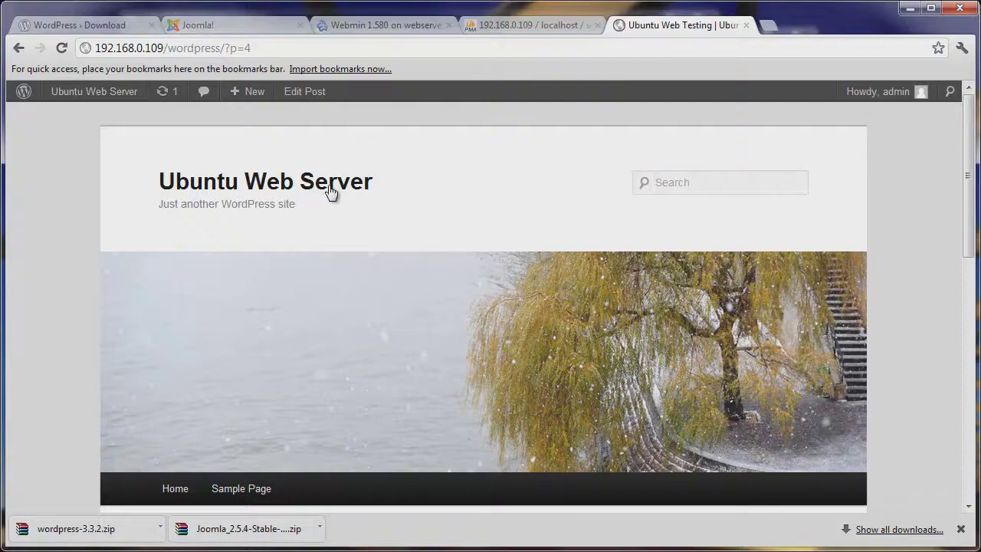
pyautogui.scroll(-9, 391, 184)
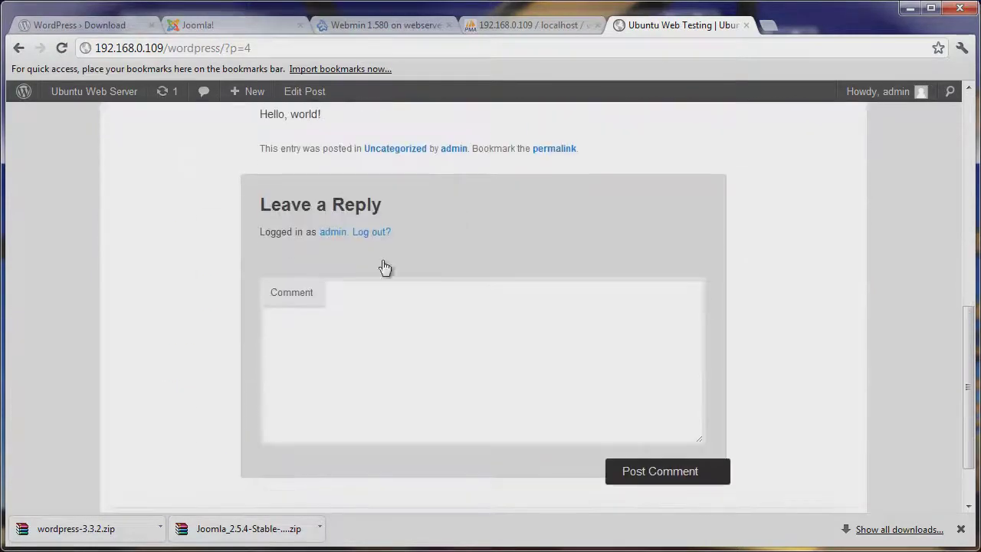
pyautogui.scroll(10, 248, 455)
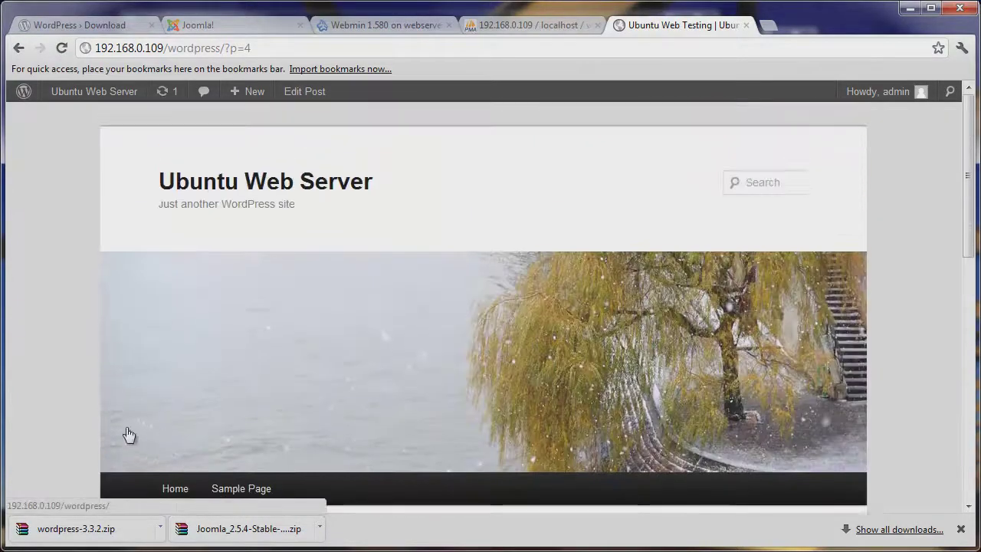
pyautogui.moveTo(94, 91)
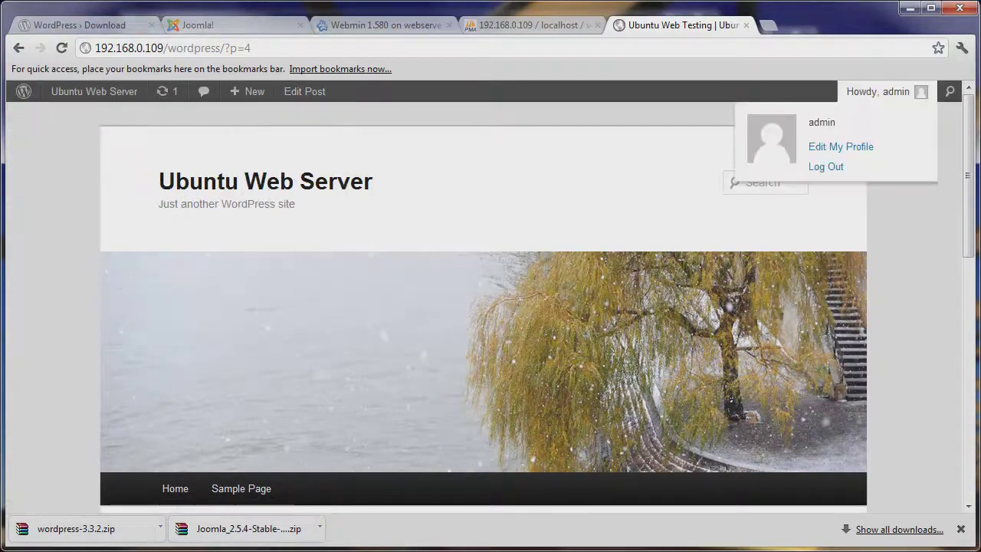
# View the admin profile and the Themes page, then close the WordPress admin tab.
pyautogui.click(881, 92)
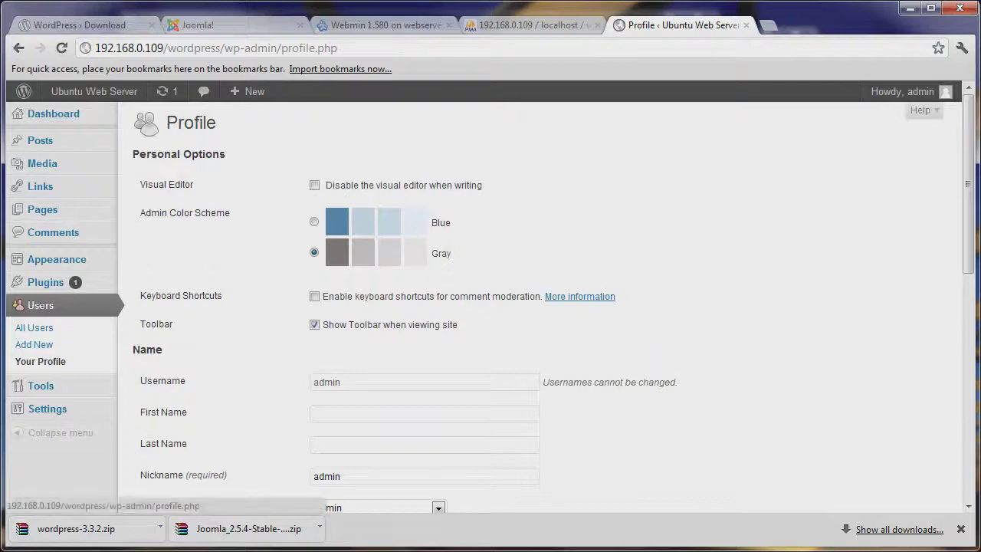
pyautogui.moveTo(46, 282)
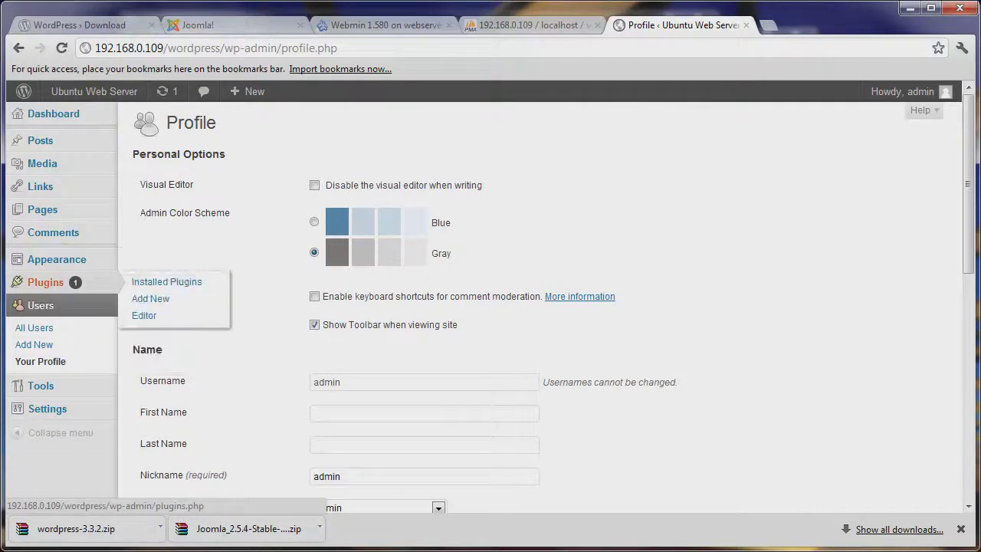
pyautogui.moveTo(56, 259)
pyautogui.click(149, 259)
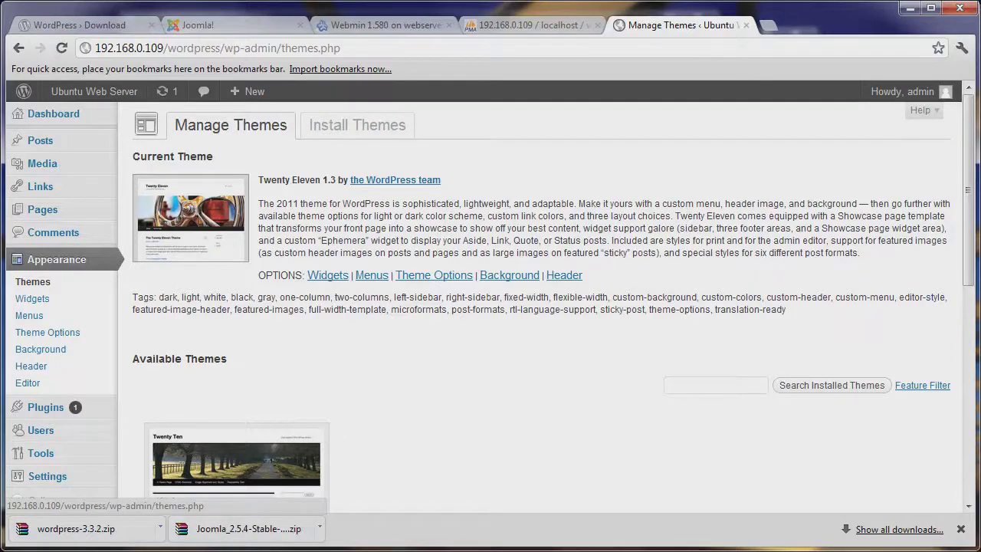
pyautogui.hotkey('ctrl', 'w')
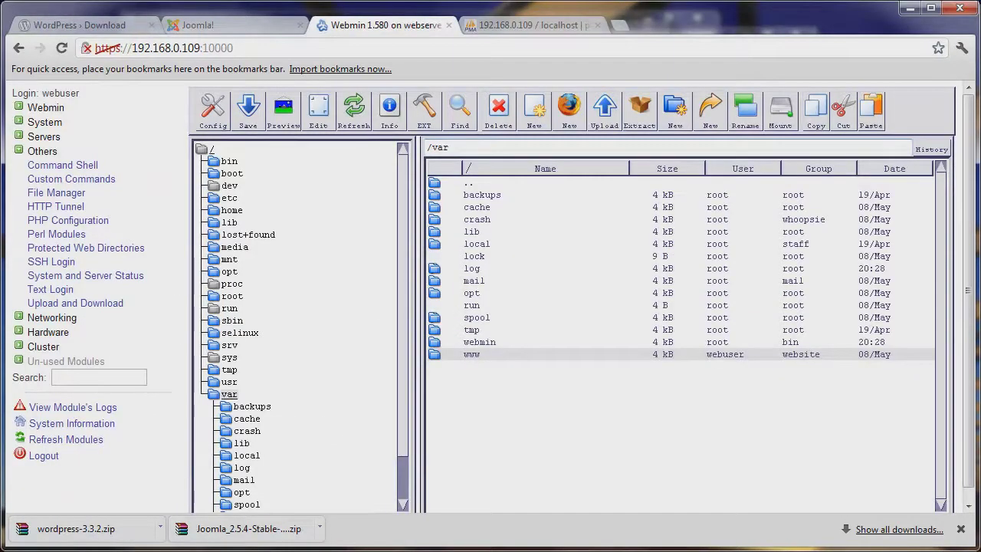
# Open the downloaded Joomla_2.5.4-Stable-Full_Package.zip from the joomla.org tab in WinRAR.
pyautogui.hotkey('ctrl', 'shift', 'Tab')
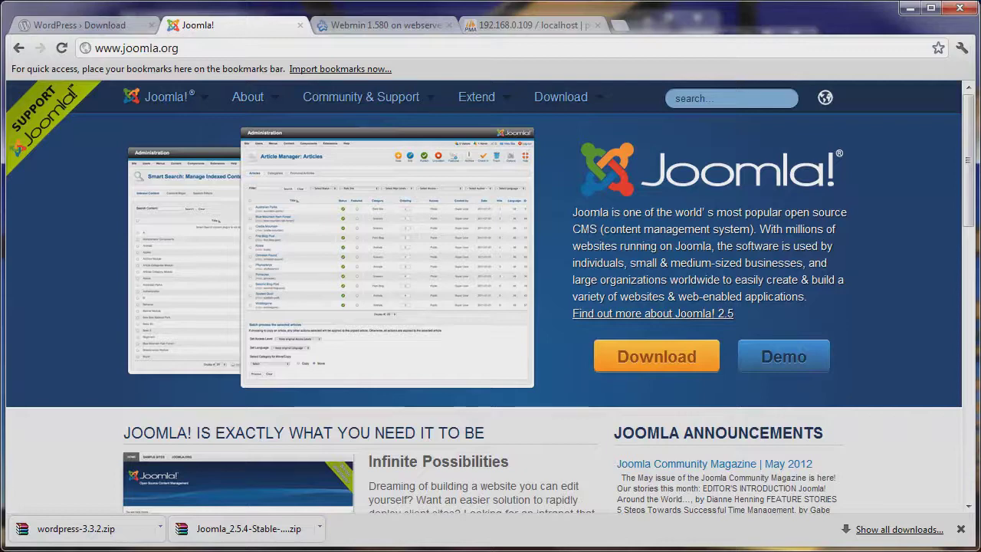
pyautogui.moveTo(562, 97)
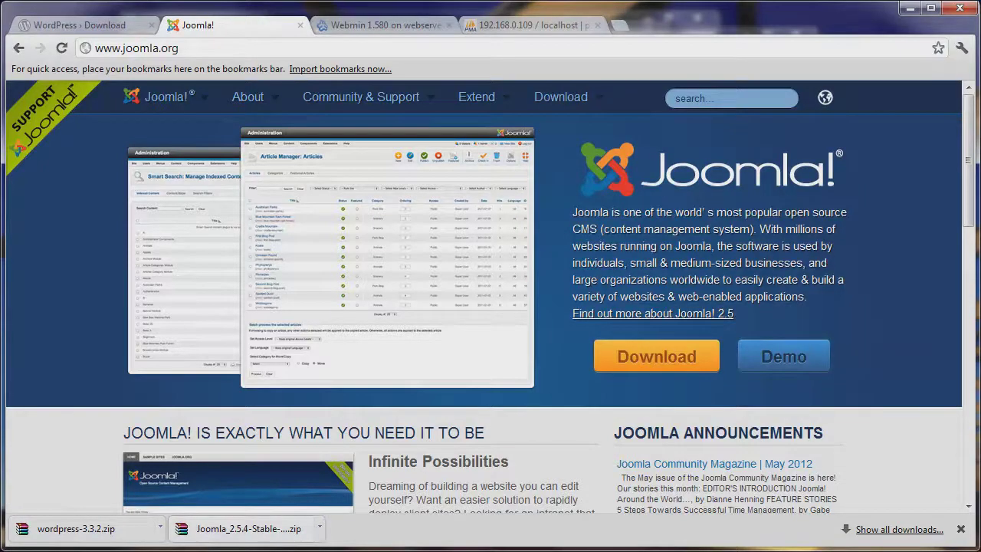
pyautogui.click(248, 528)
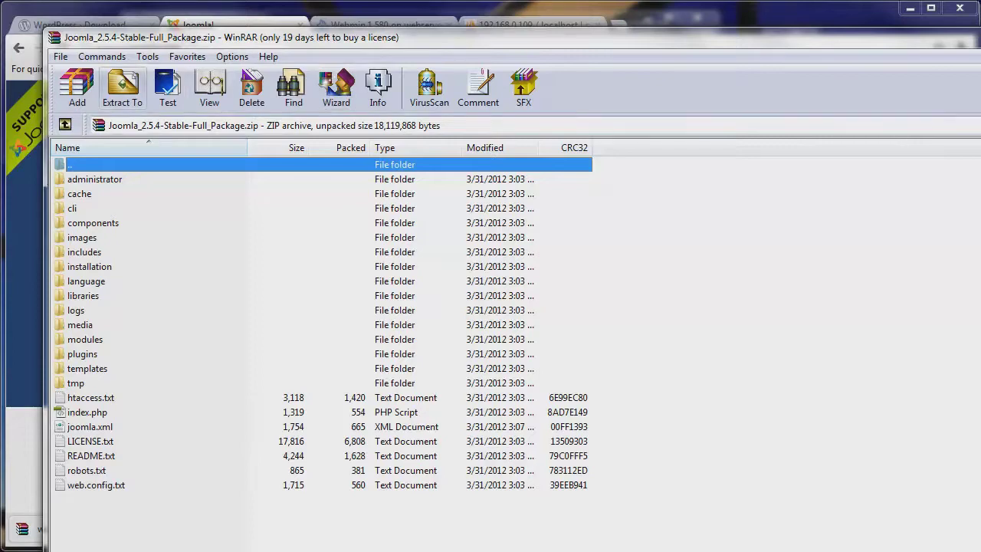
# Extract the Joomla package with WinRAR into a new Desktop folder named Joomla.
pyautogui.click(122, 85)
pyautogui.click(628, 233)
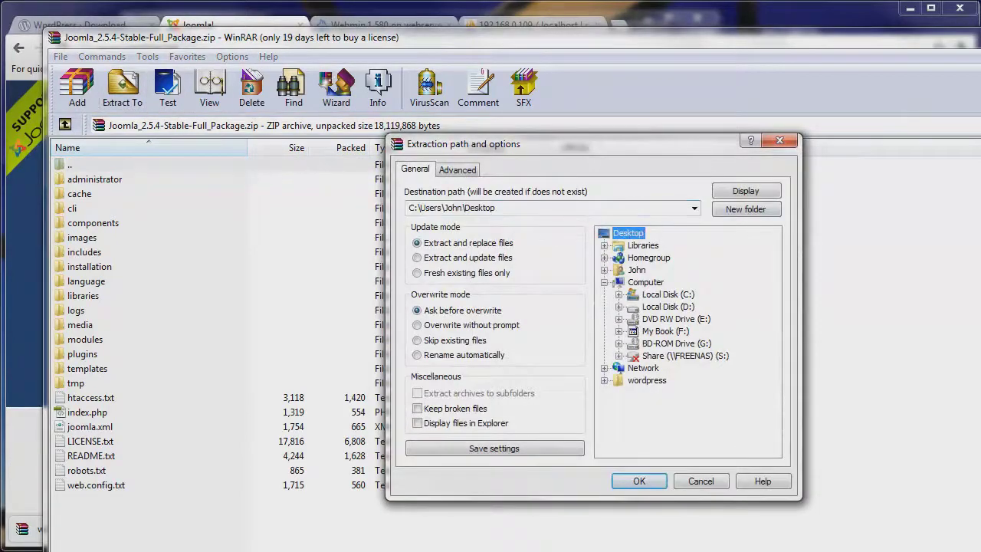
pyautogui.click(746, 208)
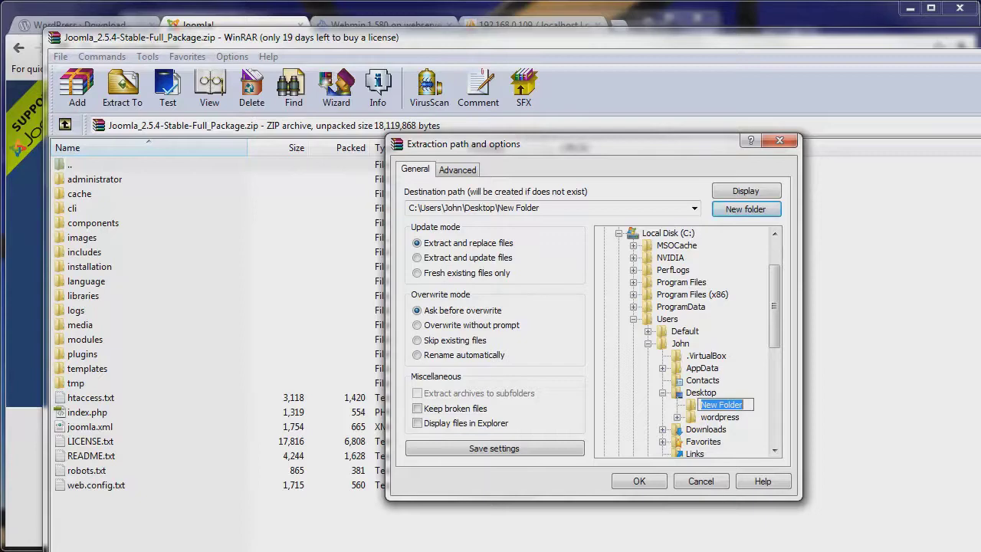
pyautogui.write('Joomla')
pyautogui.press('Return')
pyautogui.press('Return')
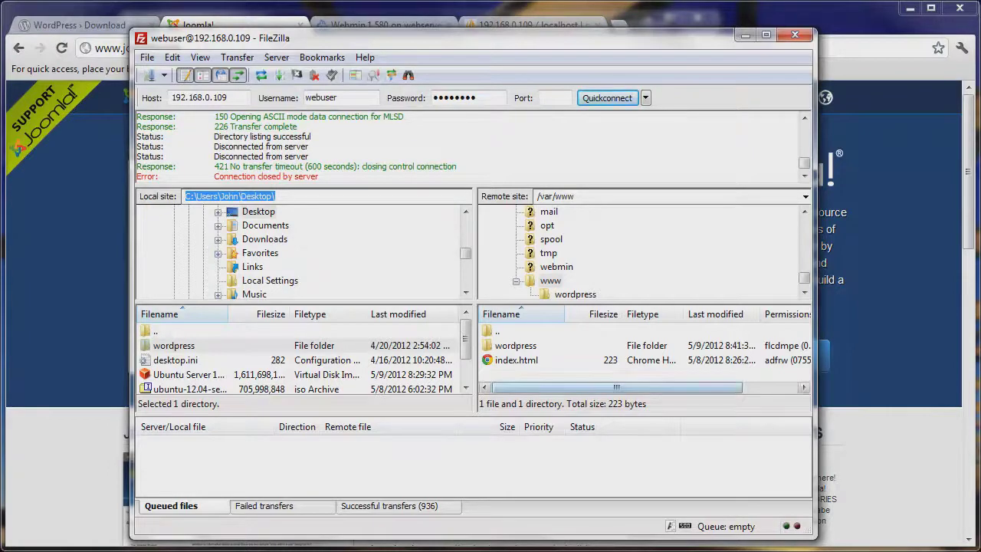
pyautogui.press('Return')
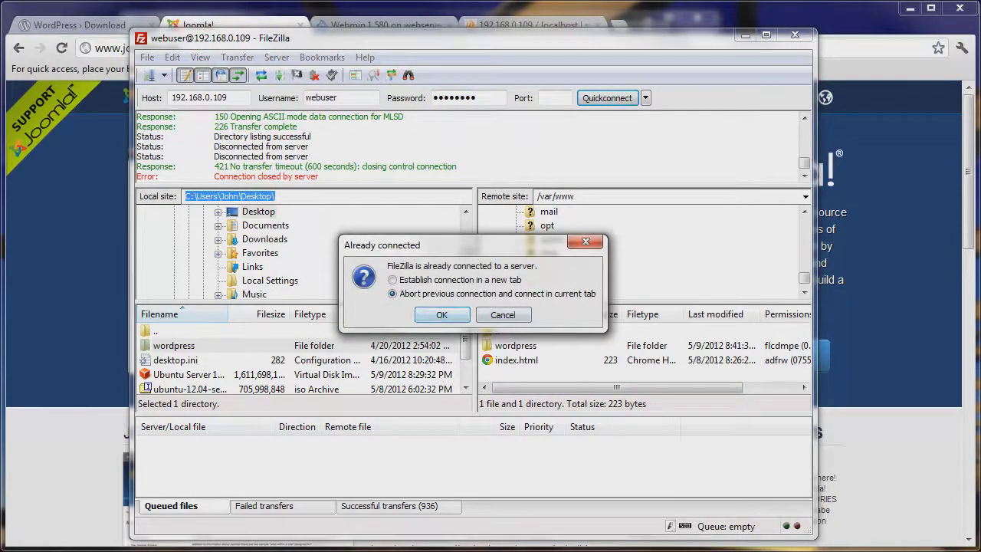
pyautogui.press('Return')
pyautogui.doubleClick(497, 330)
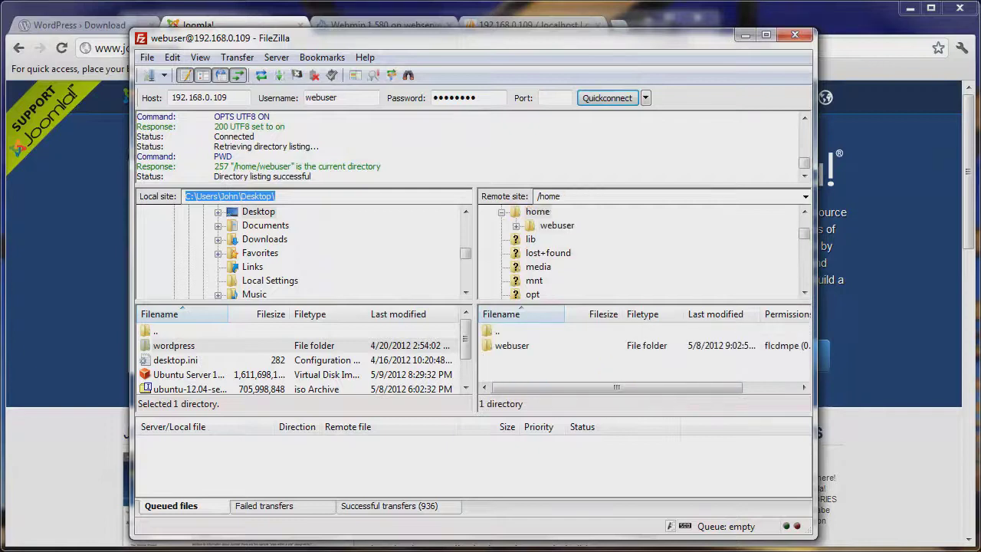
pyautogui.doubleClick(496, 330)
pyautogui.click(506, 359)
pyautogui.scroll(-5, 644, 353)
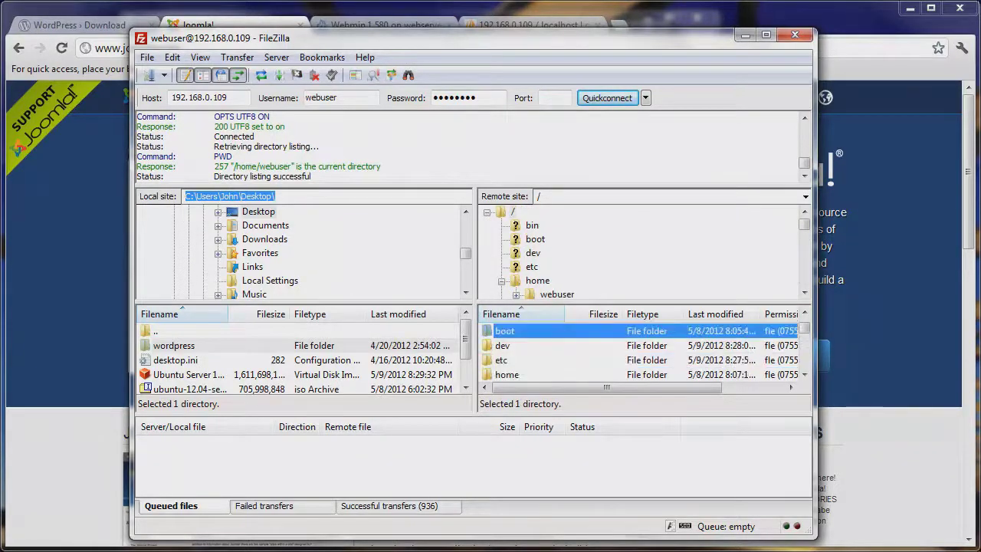
pyautogui.scroll(-3, 644, 352)
pyautogui.scroll(1, 644, 352)
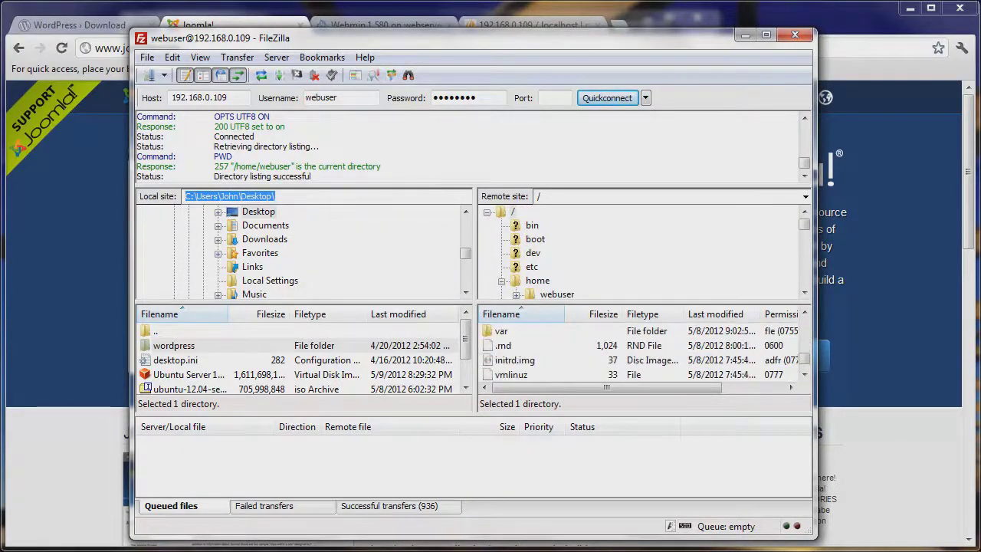
pyautogui.click(501, 330)
pyautogui.doubleClick(501, 331)
pyautogui.click(506, 374)
pyautogui.scroll(-5, 644, 353)
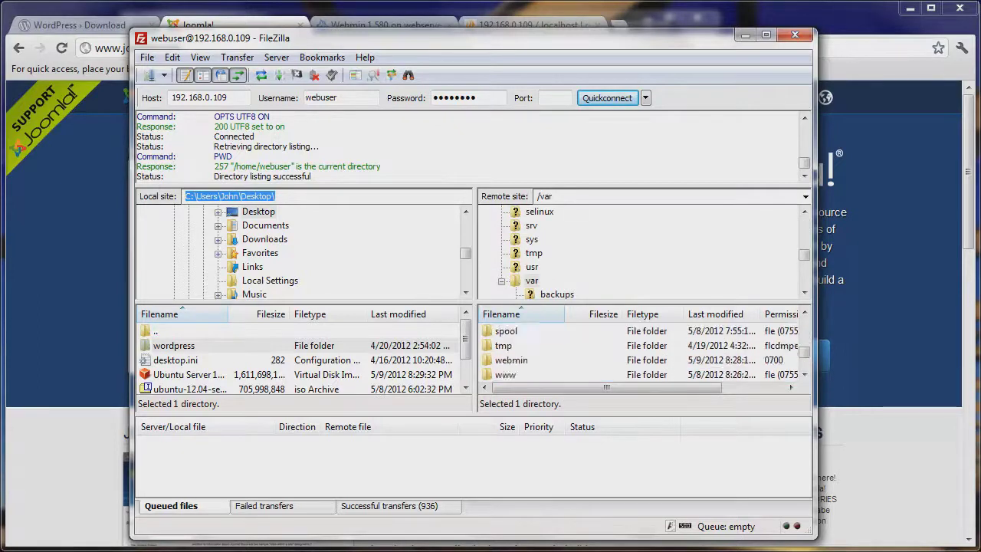
pyautogui.doubleClick(505, 331)
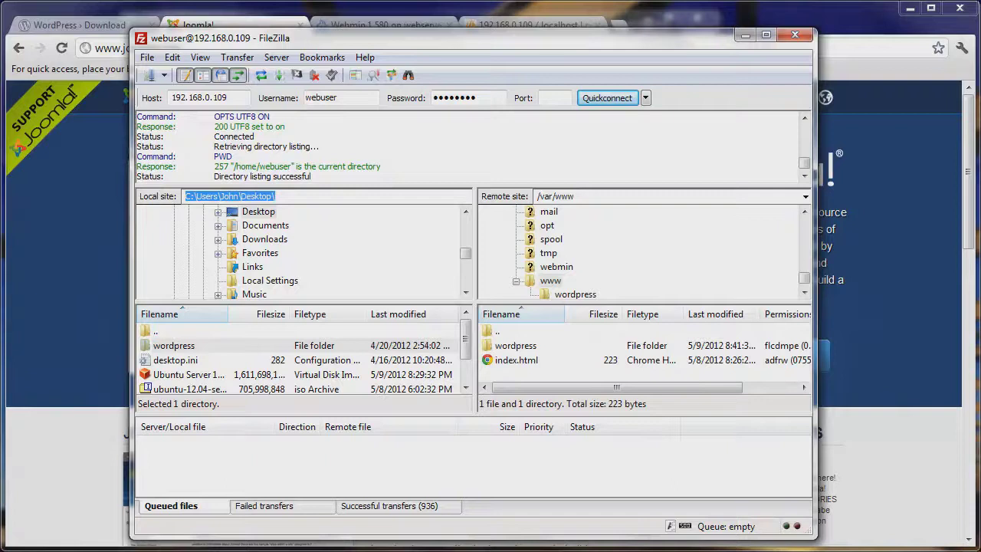
pyautogui.rightClick(201, 345)
pyautogui.click(230, 465)
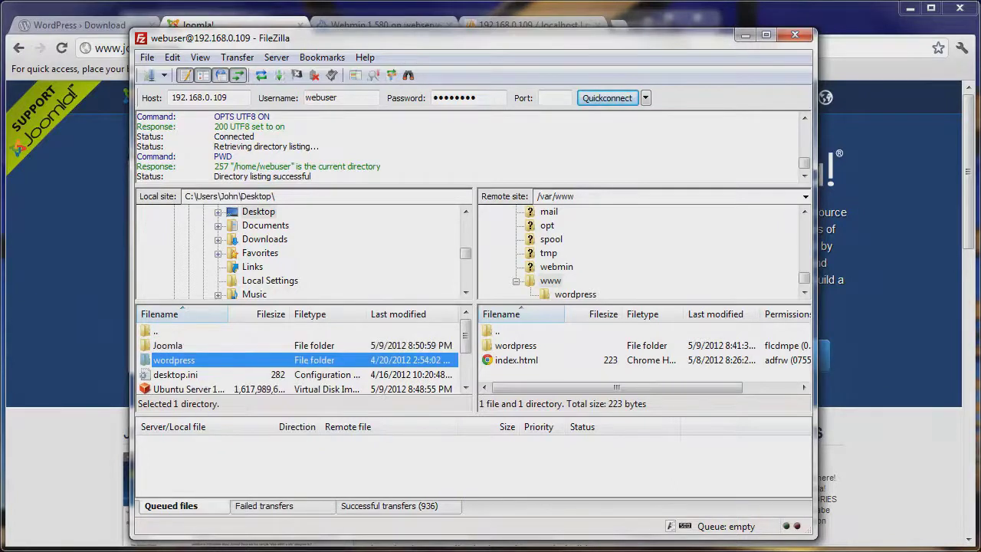
pyautogui.click(168, 345)
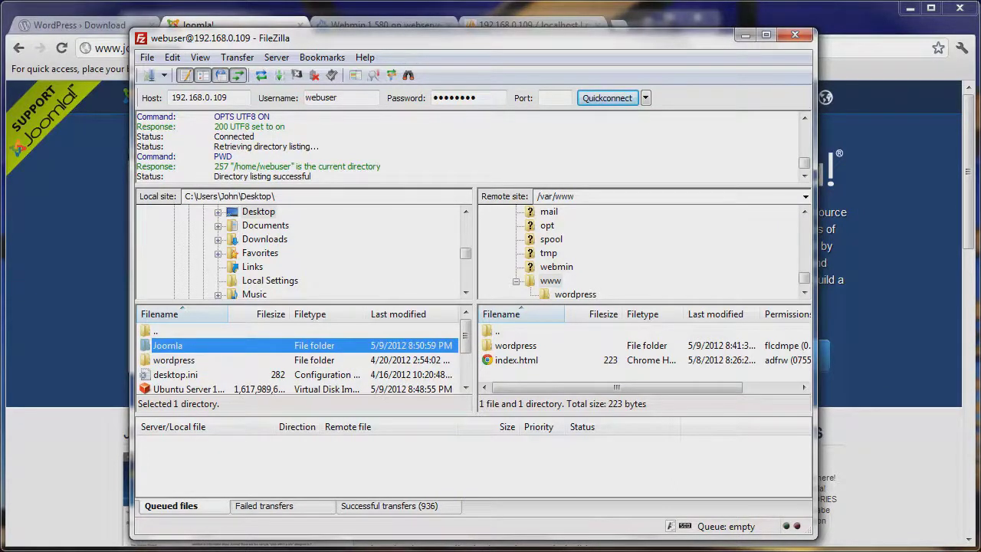
pyautogui.rightClick(170, 348)
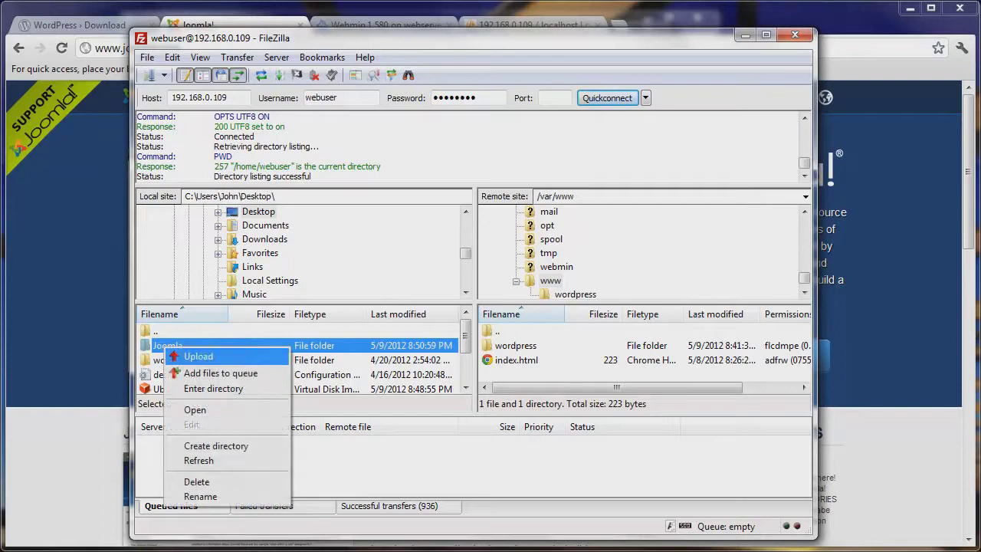
pyautogui.click(198, 357)
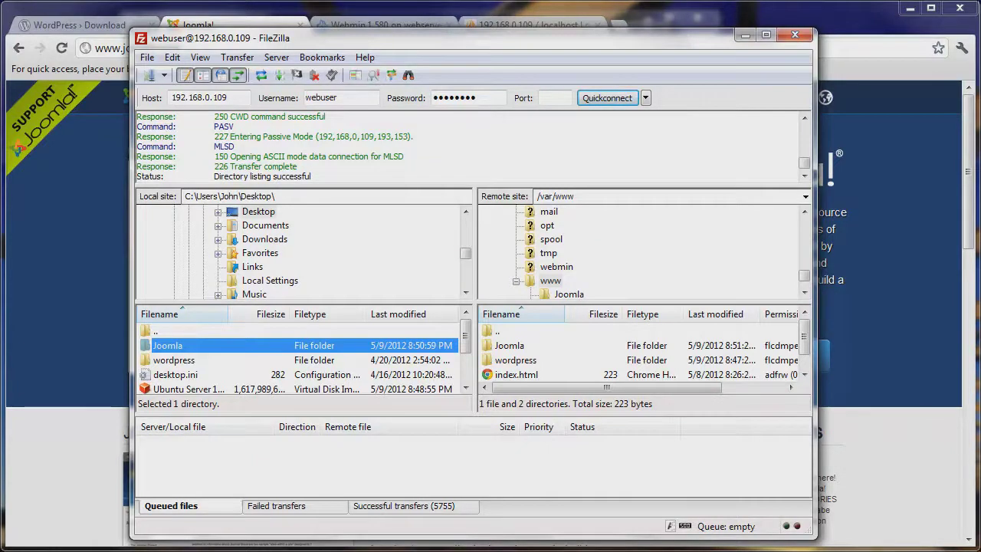
# Rename the uploaded remote Joomla folder to lowercase joomla.
pyautogui.click(509, 345)
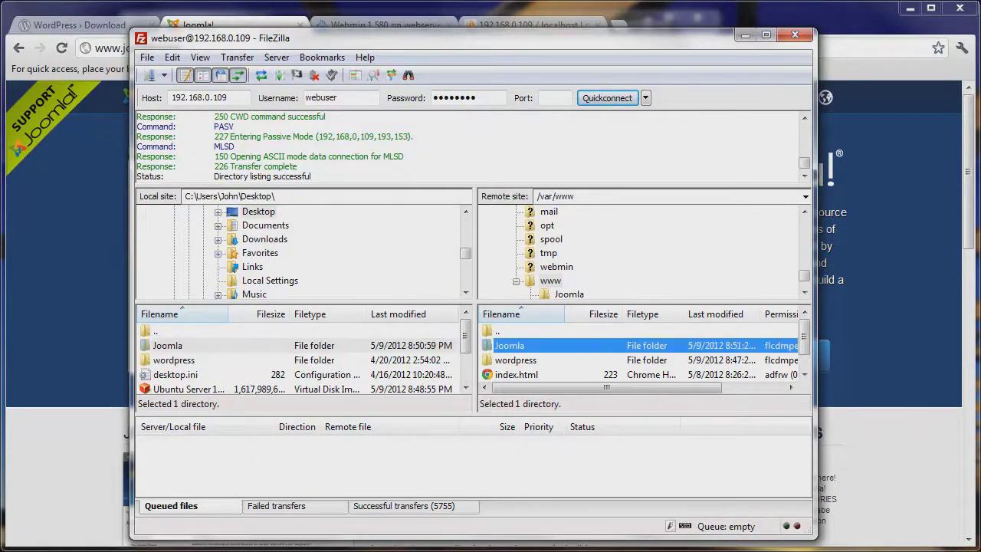
pyautogui.rightClick(509, 345)
pyautogui.click(537, 473)
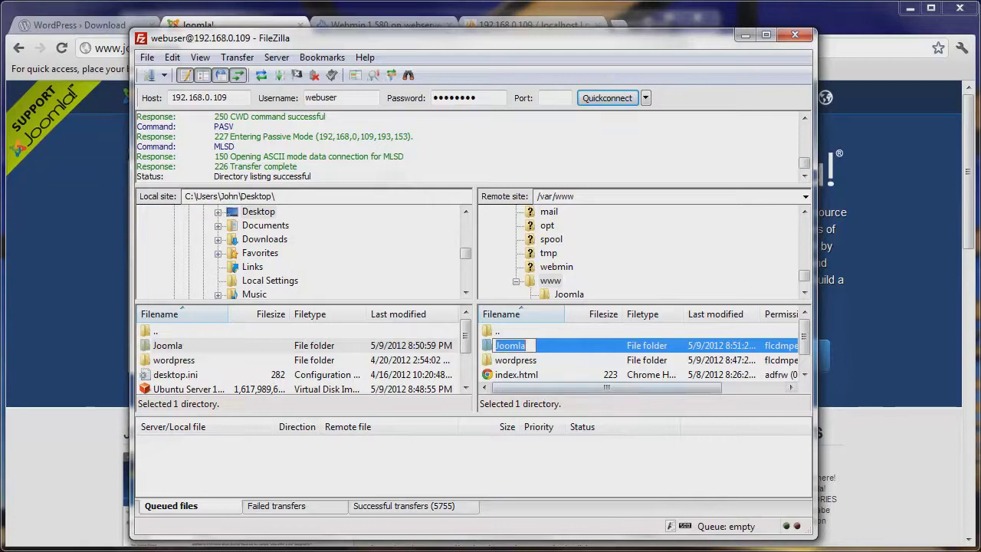
pyautogui.press('Home')
pyautogui.press('Delete')
pyautogui.write('j')
pyautogui.press('Return')
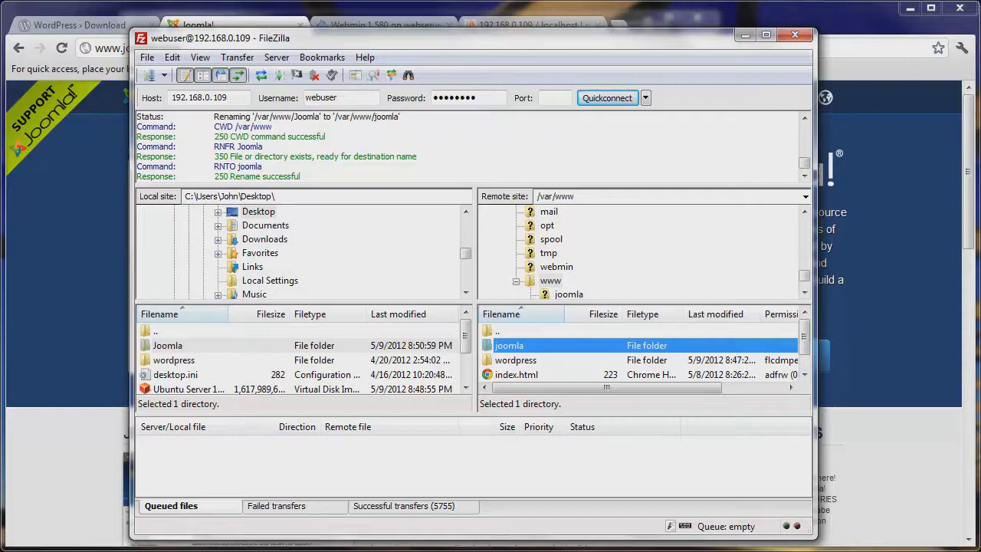
# View the joomla folder's file permissions, close them, and return to the browser.
pyautogui.rightClick(506, 345)
pyautogui.click(559, 506)
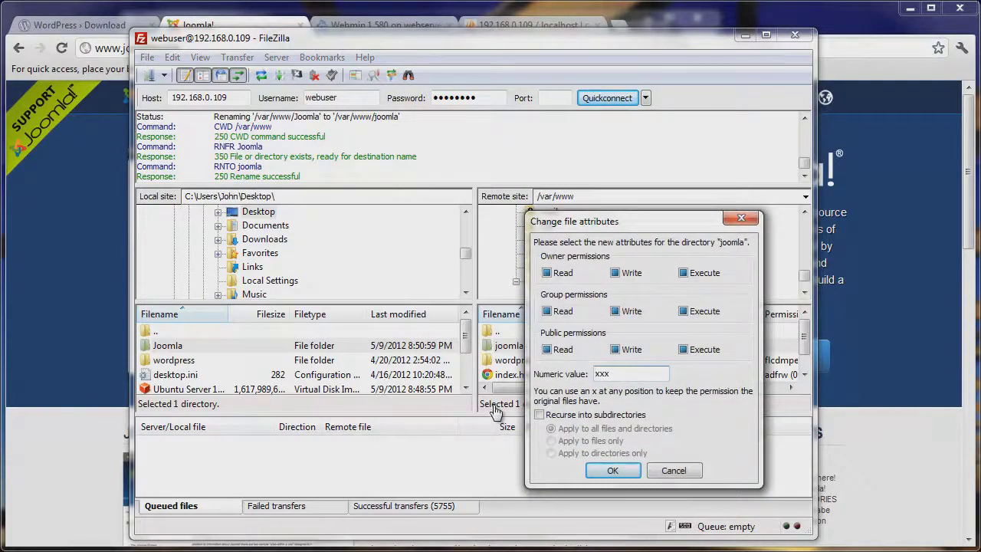
pyautogui.press('Escape')
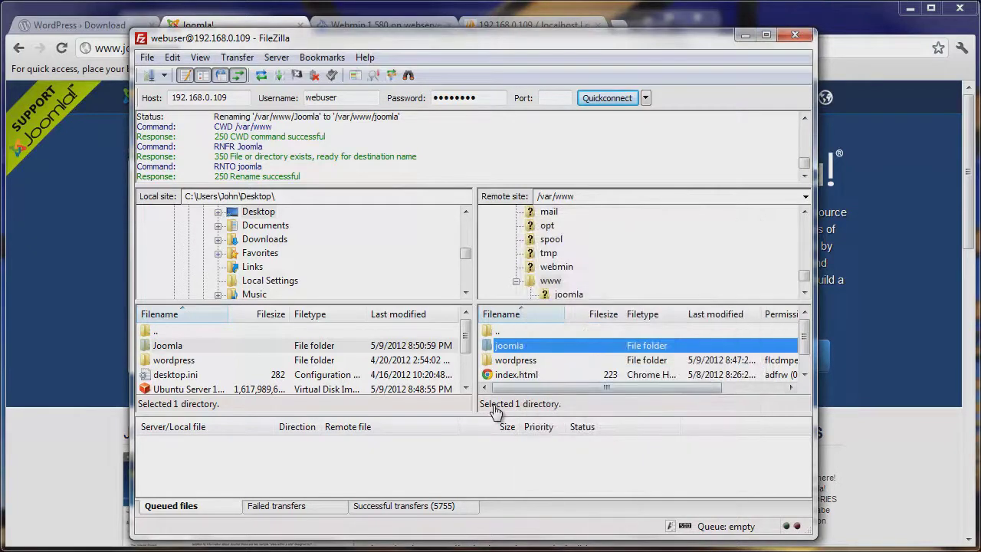
pyautogui.hotkey('alt', 'Tab')
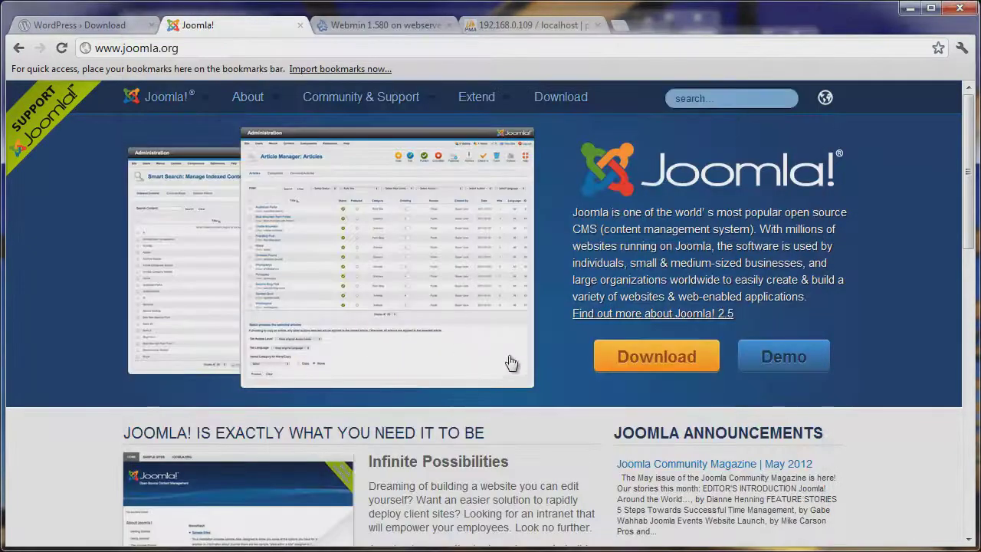
# In Webmin's File Manager, refresh, open /var/www and open the joomla folder's properties.
pyautogui.hotkey('ctrl', 'Tab')
pyautogui.hotkey('ctrl', 'Tab')
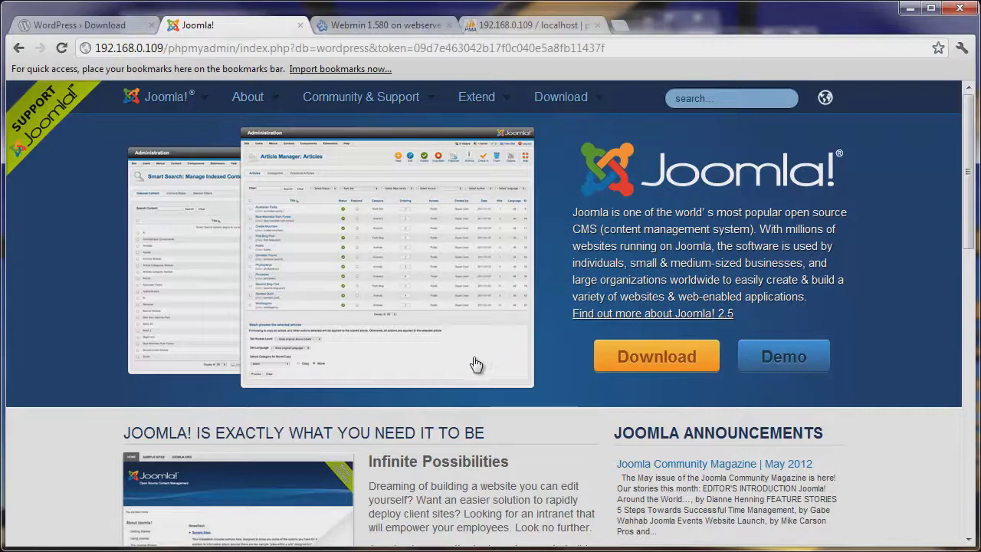
pyautogui.hotkey('ctrl', 'shift', 'Tab')
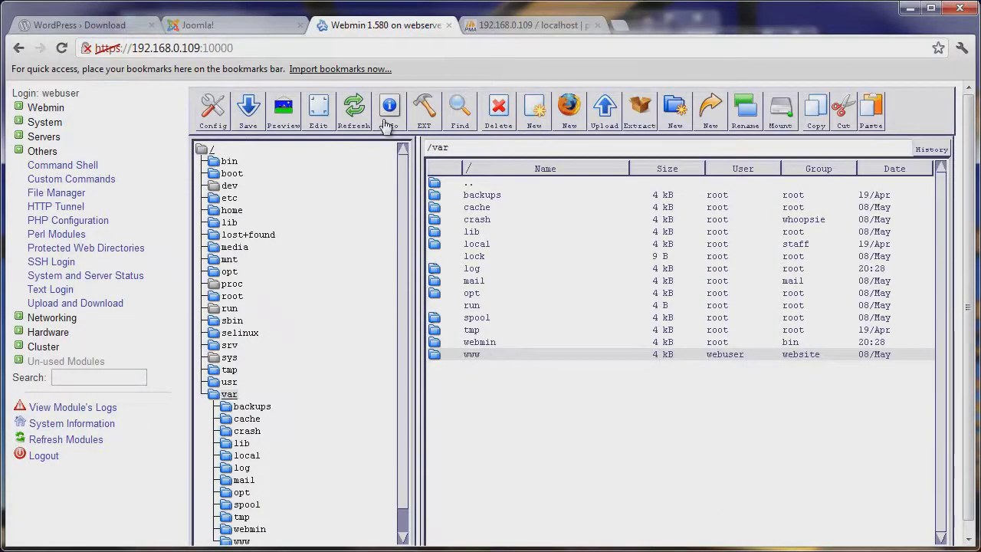
pyautogui.click(354, 108)
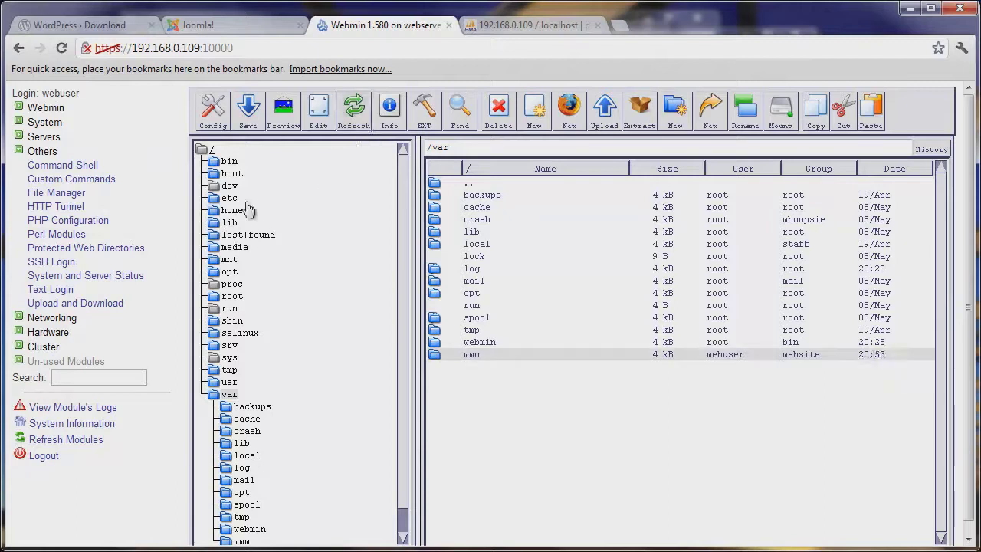
pyautogui.press('Return')
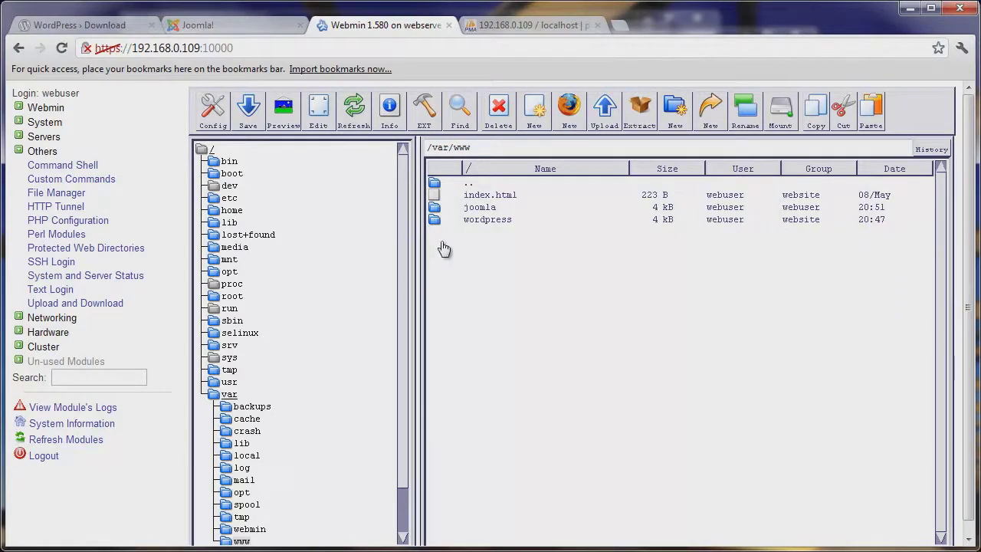
pyautogui.press('Down')
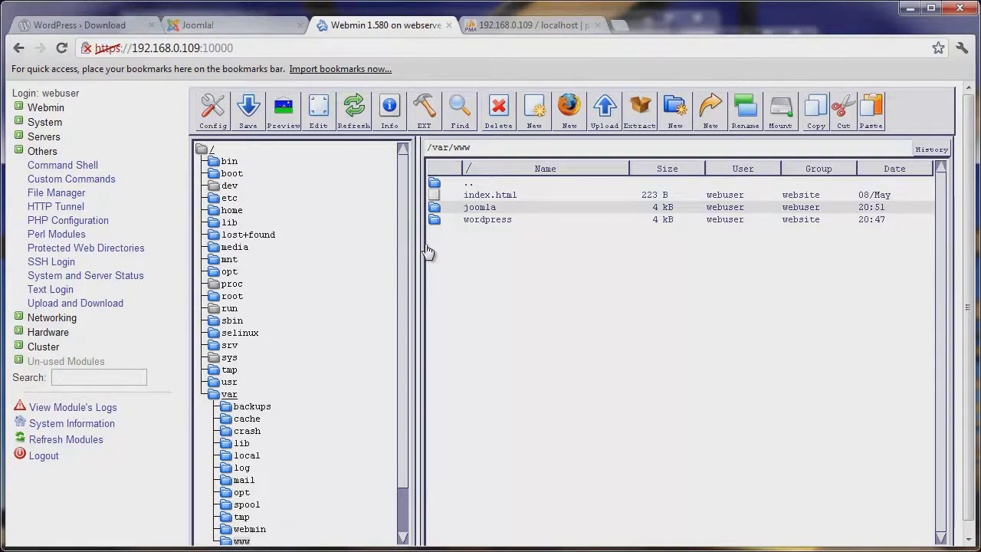
pyautogui.press('Tab')
pyautogui.press('Return')
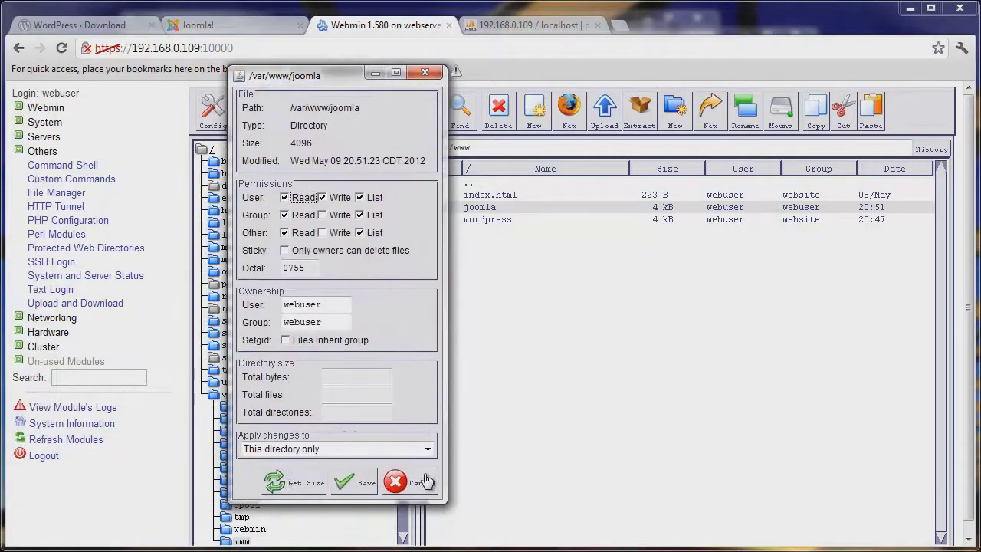
# Change the joomla folder's group to website and save.
pyautogui.write('w')
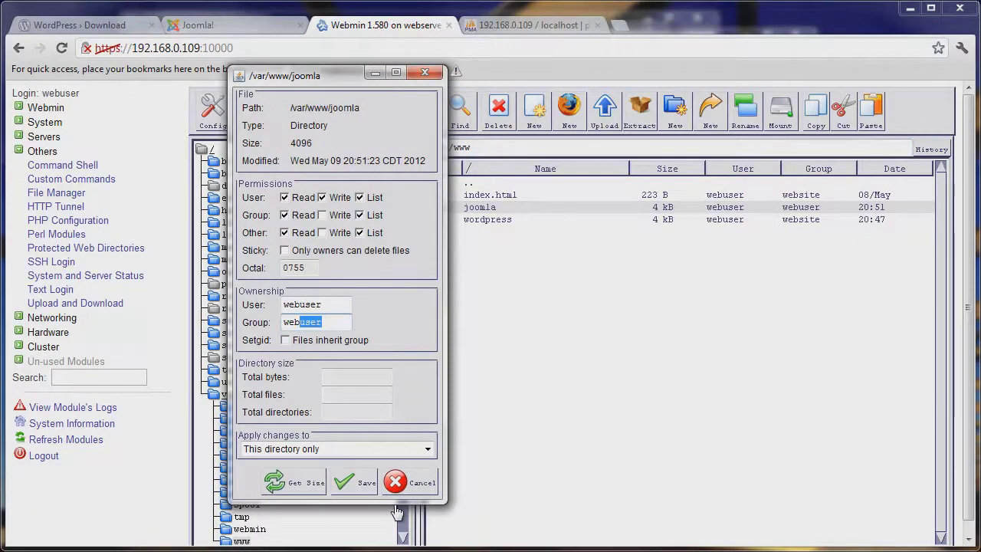
pyautogui.write('ebsite')
pyautogui.press('Tab')
pyautogui.press('Tab')
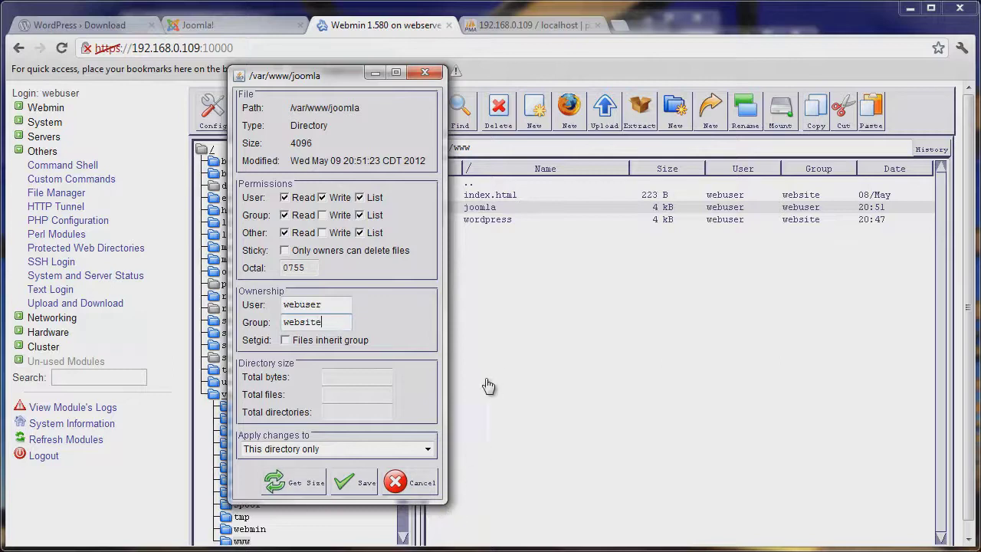
pyautogui.press('Down')
pyautogui.press('Down')
pyautogui.press('Return')
pyautogui.press('Return')
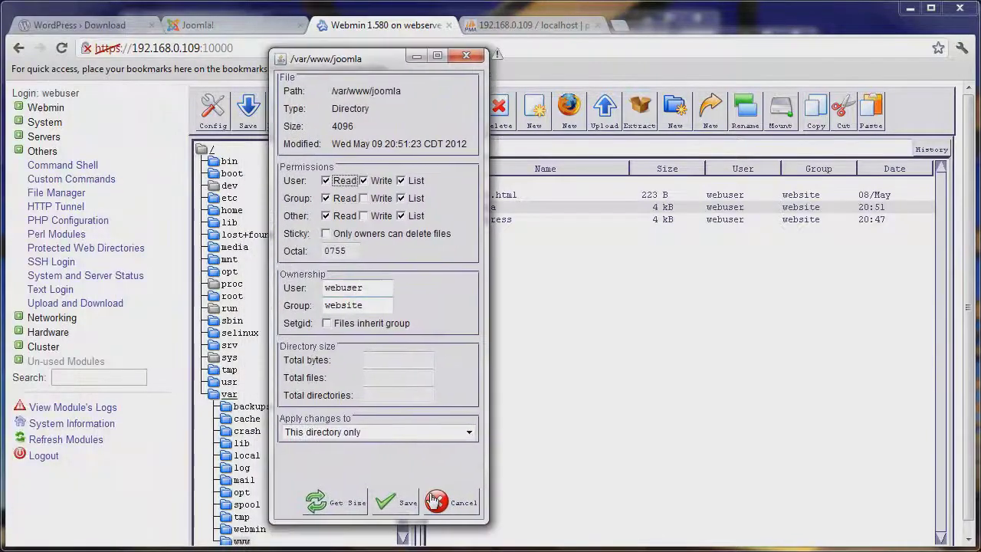
pyautogui.click(469, 432)
pyautogui.click(376, 458)
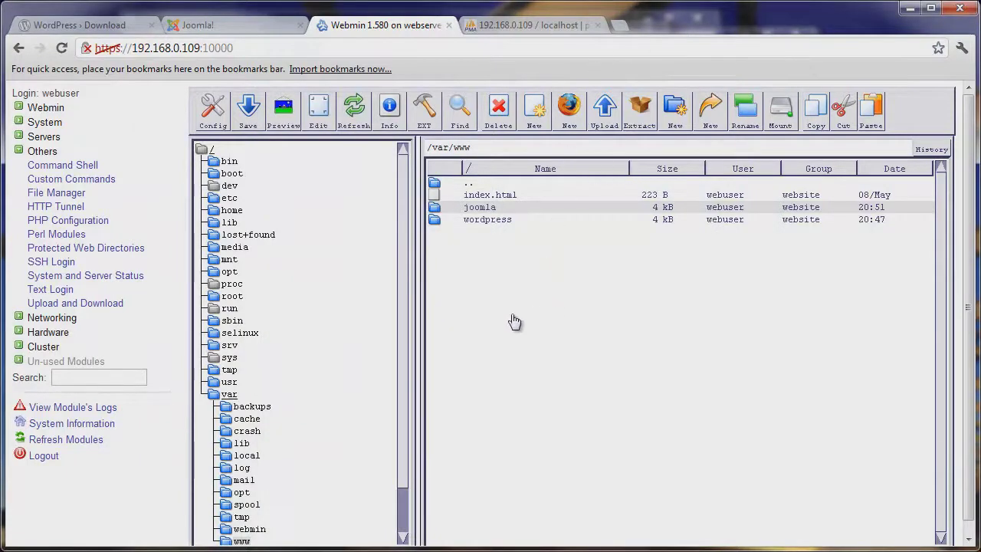
# Add group write (0775) to joomla for it and all subdirectories, then switch to phpMyAdmin.
pyautogui.click(389, 109)
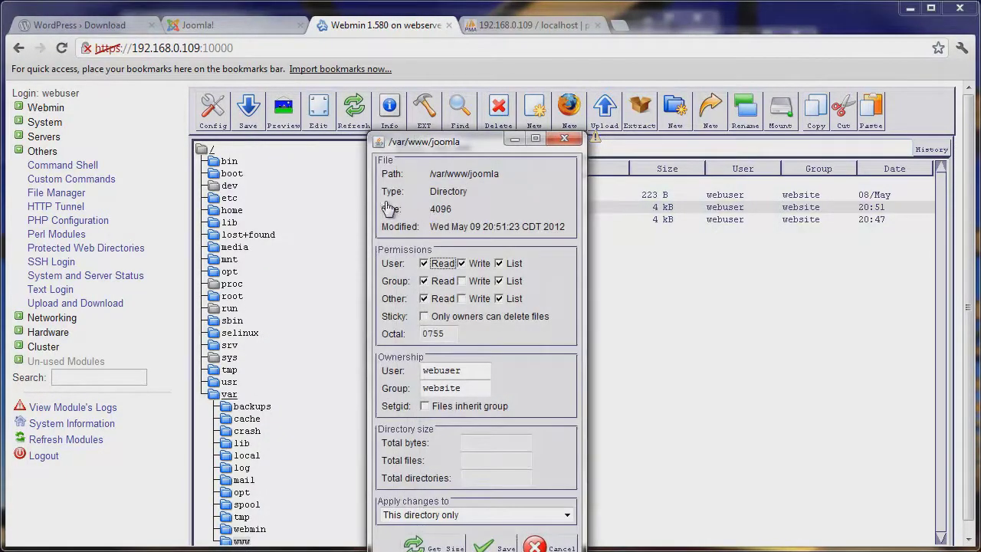
pyautogui.click(461, 280)
pyautogui.click(567, 515)
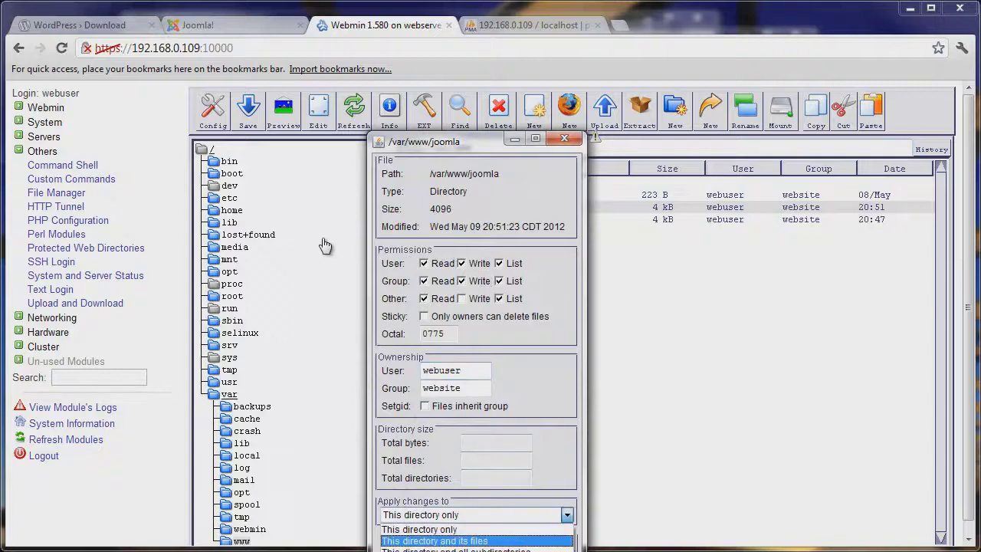
pyautogui.press('Return')
pyautogui.press('Tab')
pyautogui.press('Return')
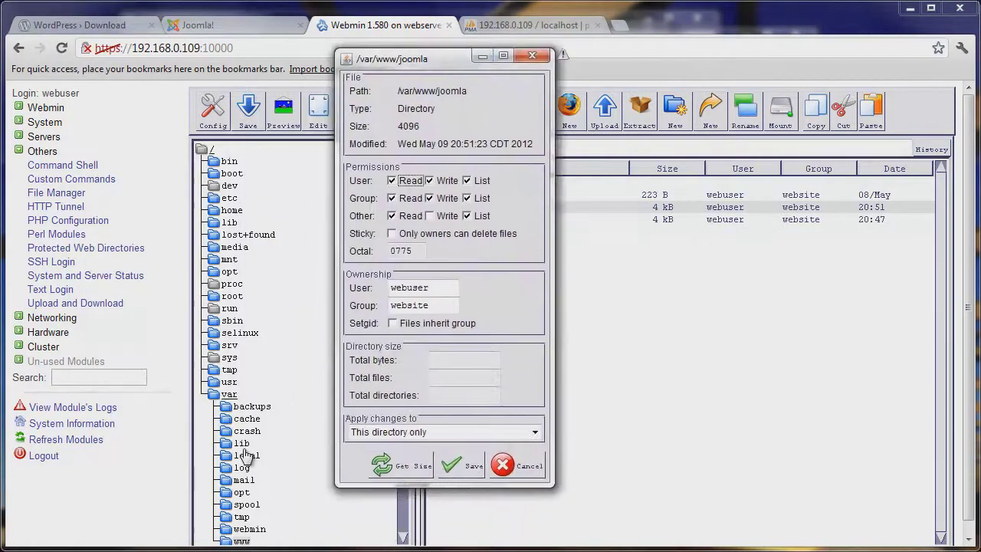
pyautogui.press('space')
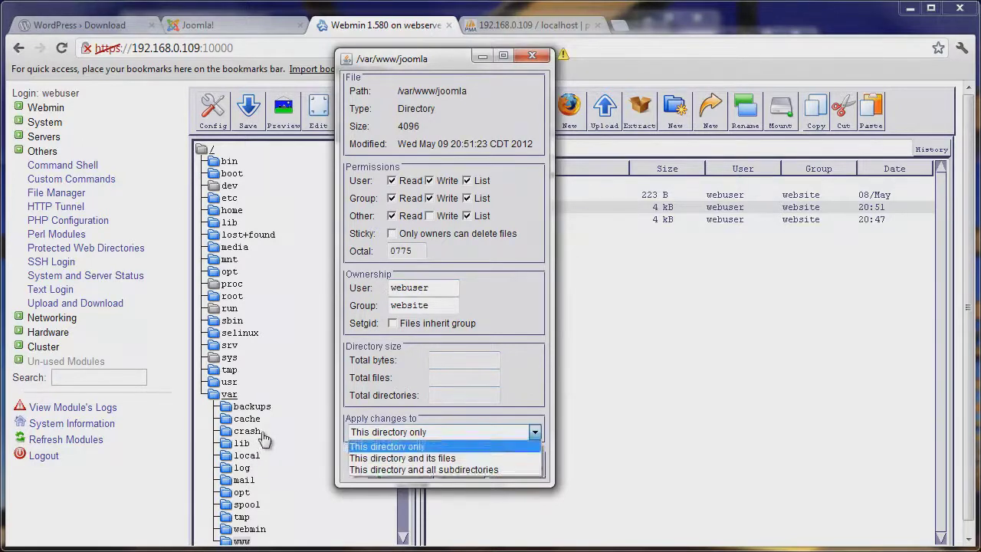
pyautogui.press('Down')
pyautogui.press('Down')
pyautogui.press('Return')
pyautogui.press('Tab')
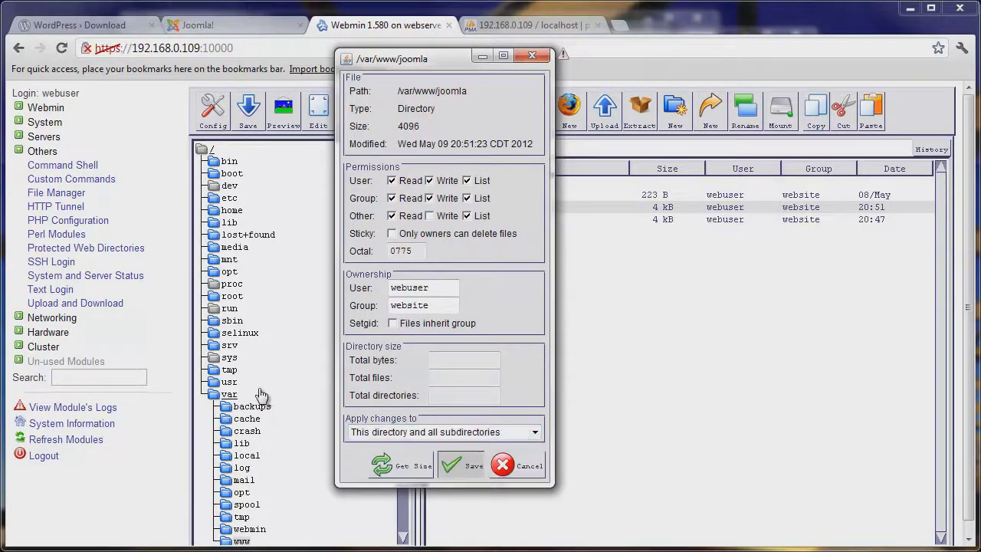
pyautogui.press('Return')
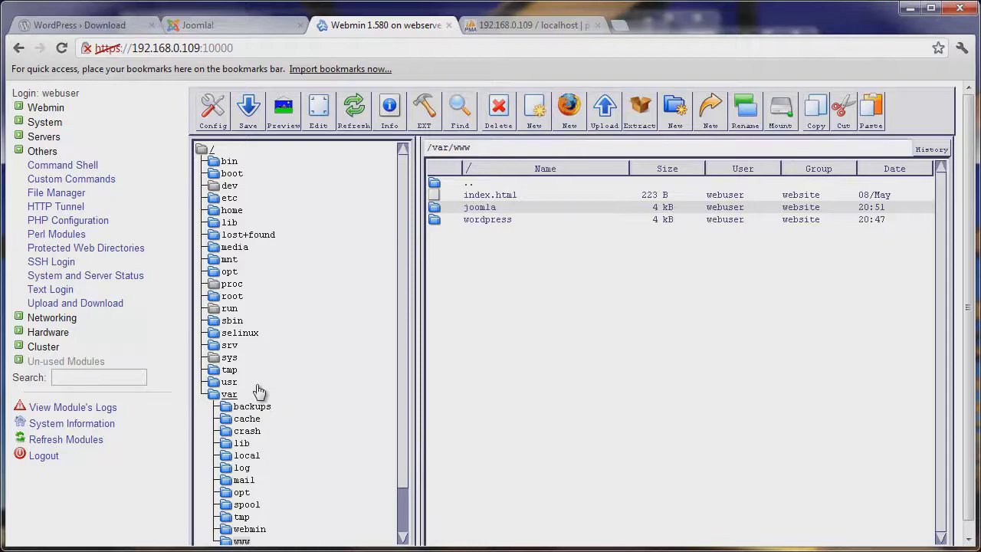
pyautogui.hotkey('ctrl', 'Tab')
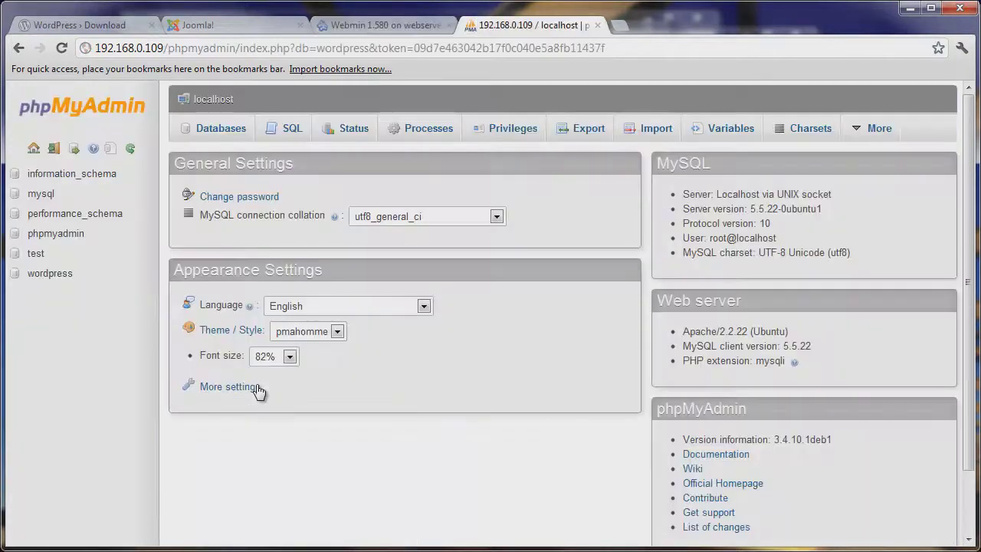
# Create an empty database named joomla in phpMyAdmin, then open a new browser tab.
pyautogui.press('Tab')
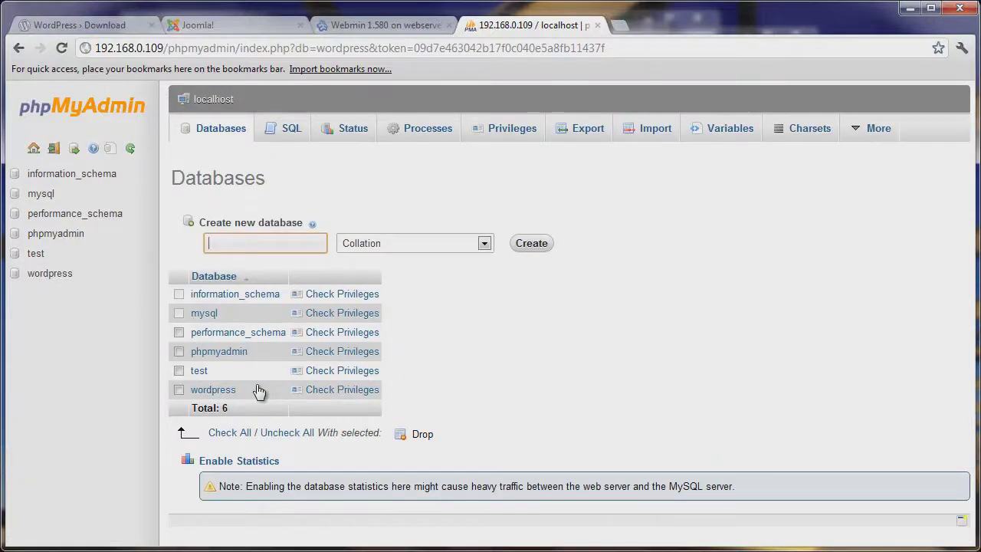
pyautogui.write('joomla')
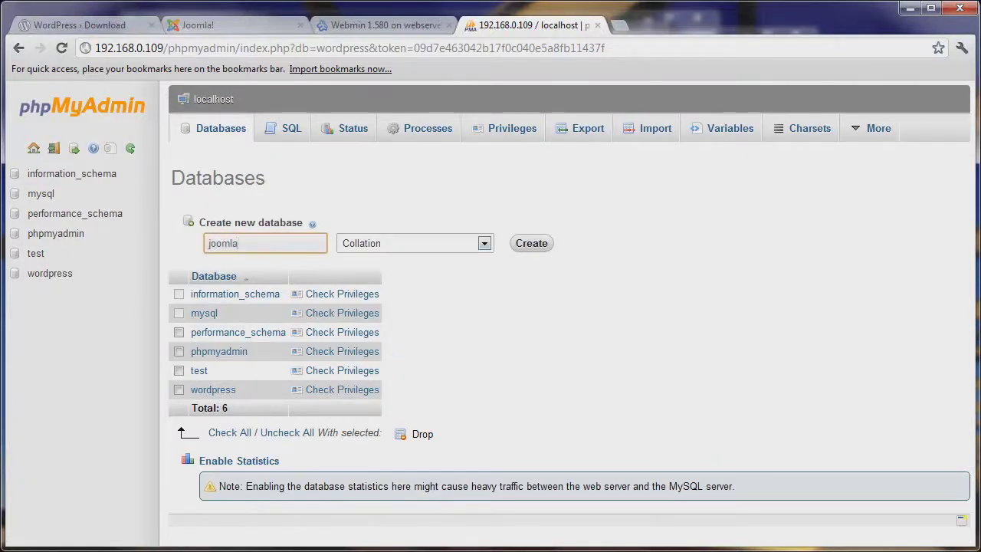
pyautogui.click(532, 243)
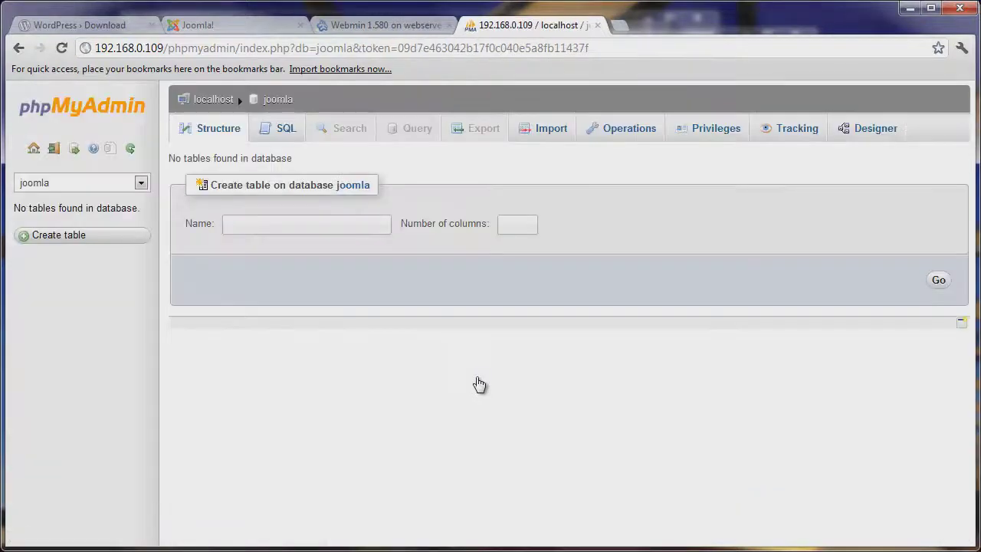
pyautogui.hotkey('ctrl', 't')
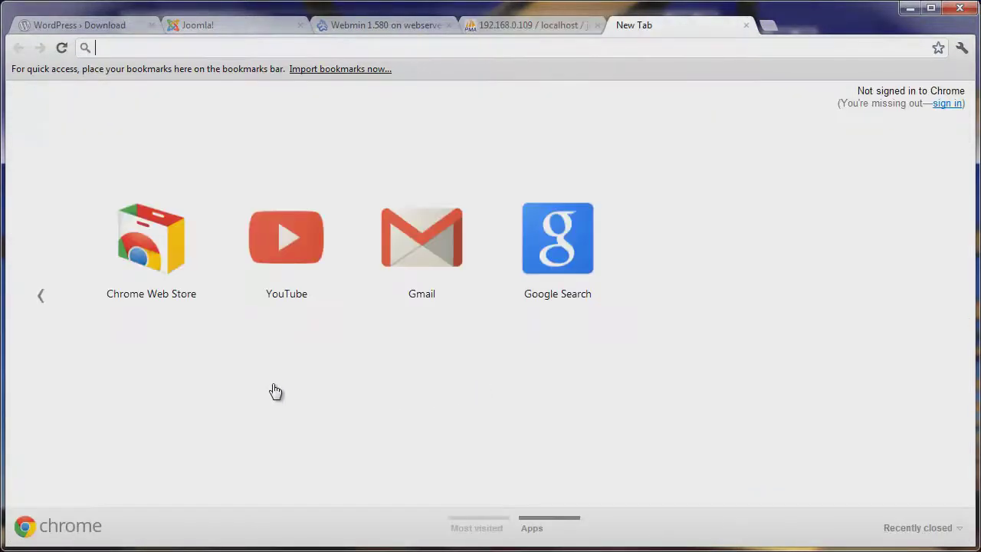
# Load the Joomla installer at 192.168.0.109/joomla in the new tab.
pyautogui.write('192')
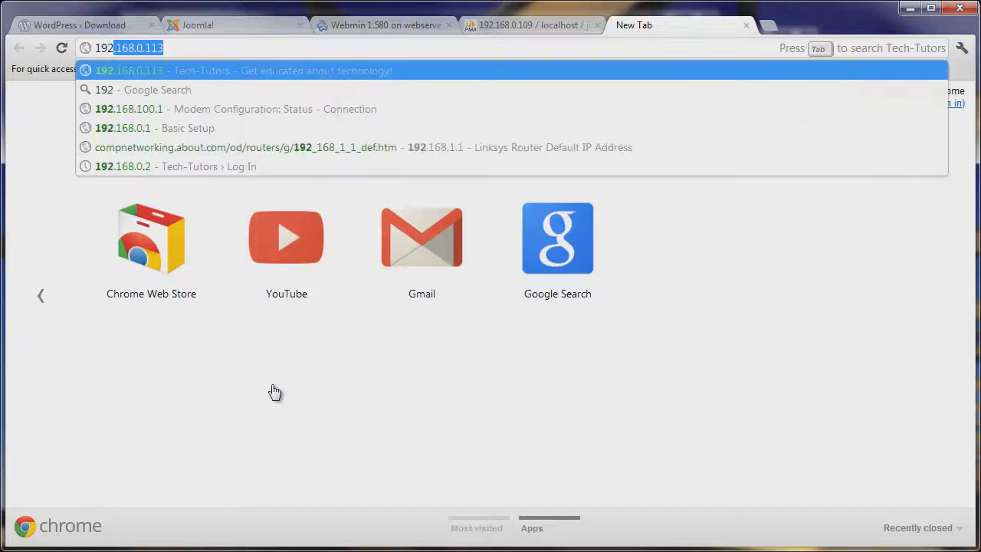
pyautogui.write('.168.0.')
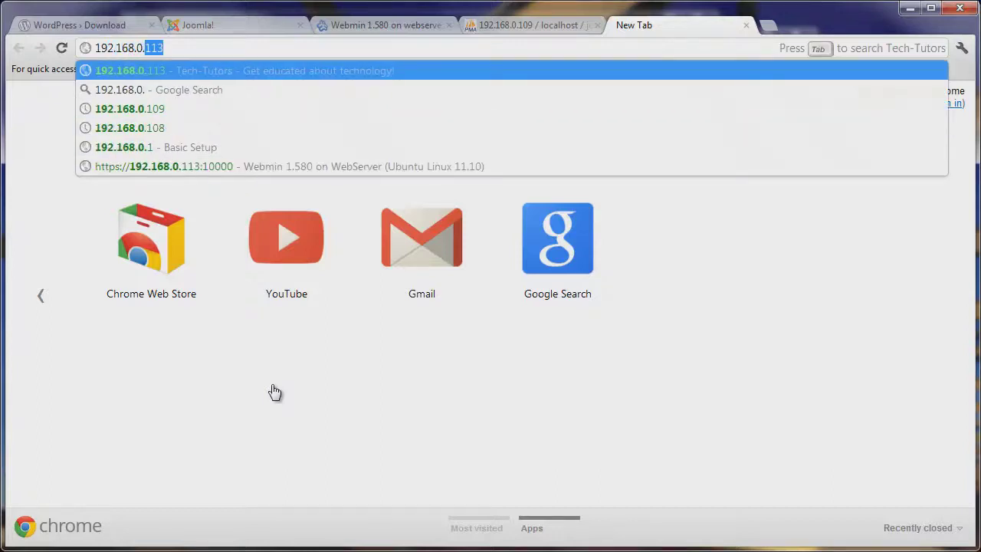
pyautogui.write('109')
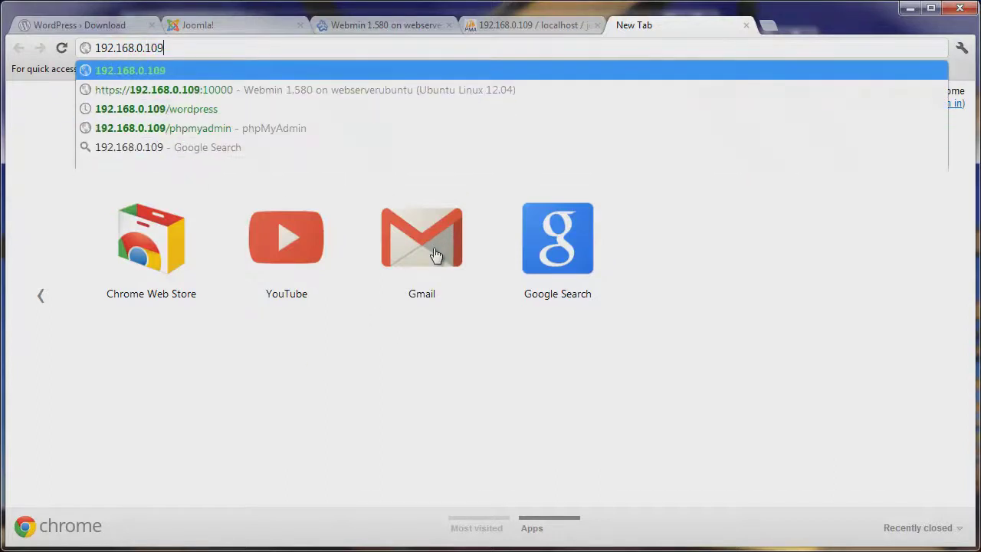
pyautogui.write('/joomla')
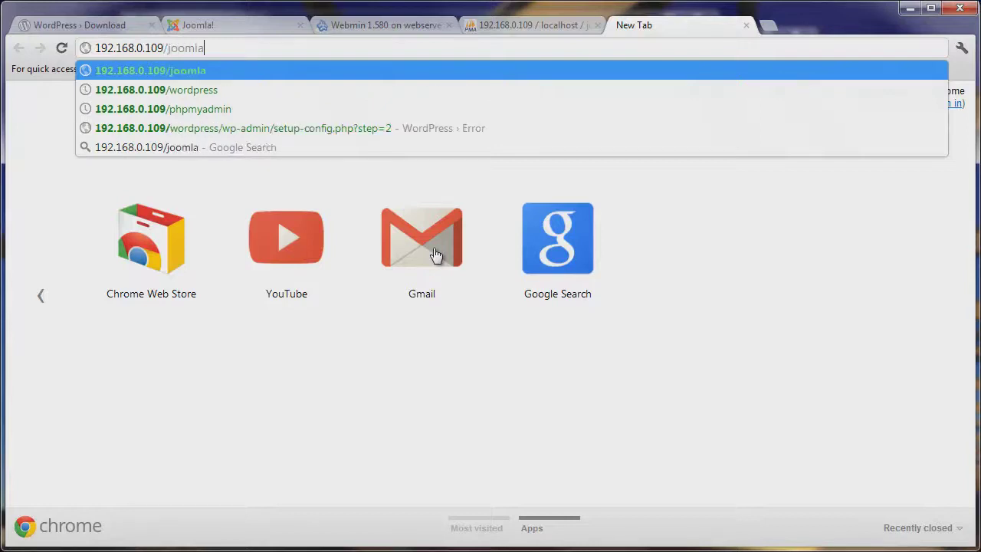
pyautogui.press('Return')
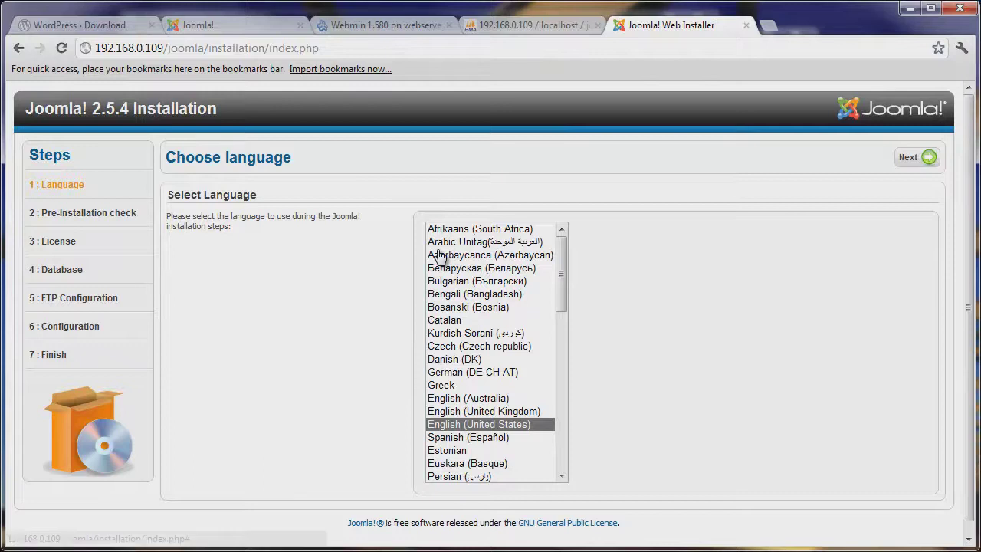
# Continue past the language, pre-installation check and license pages of the installer.
pyautogui.click(917, 157)
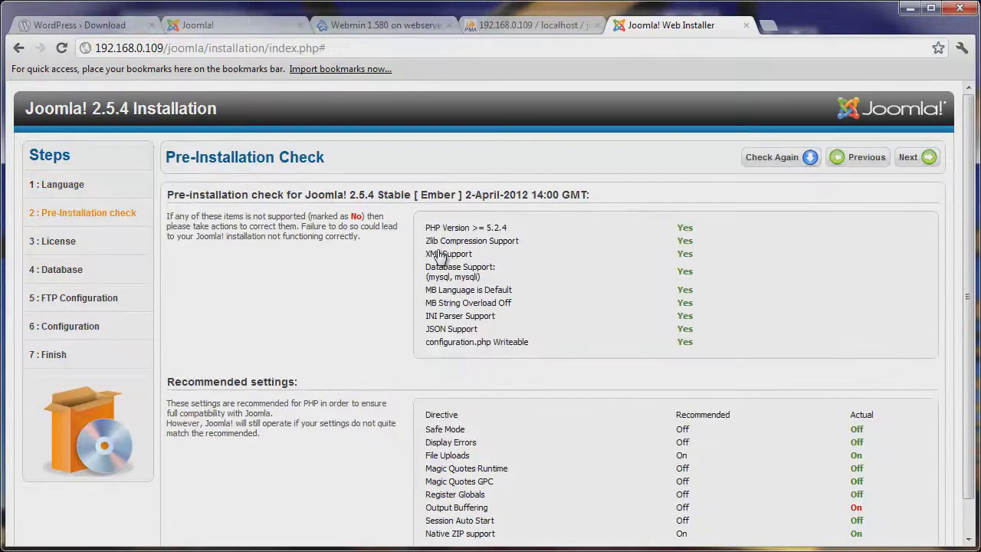
pyautogui.scroll(-1, 441, 256)
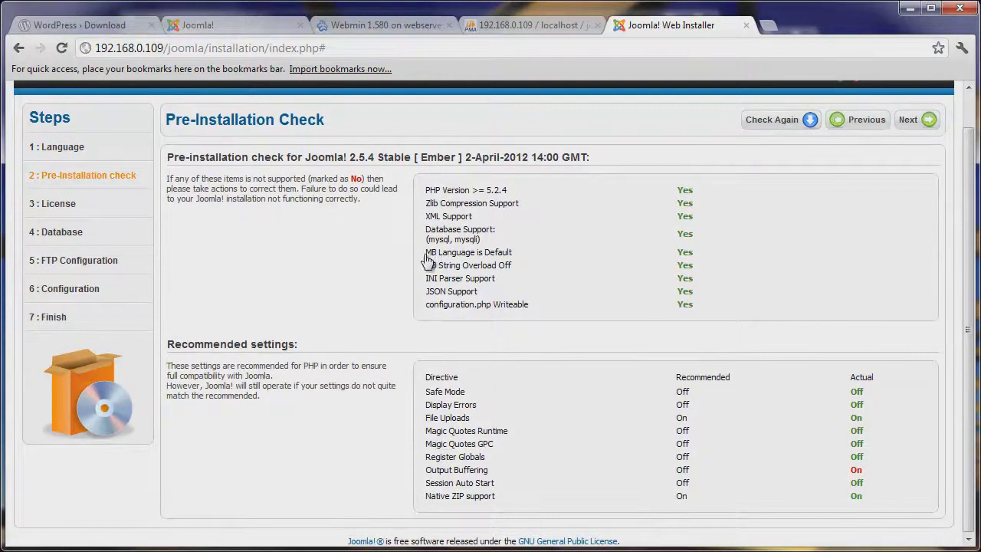
pyautogui.scroll(1, 422, 261)
pyautogui.press('Return')
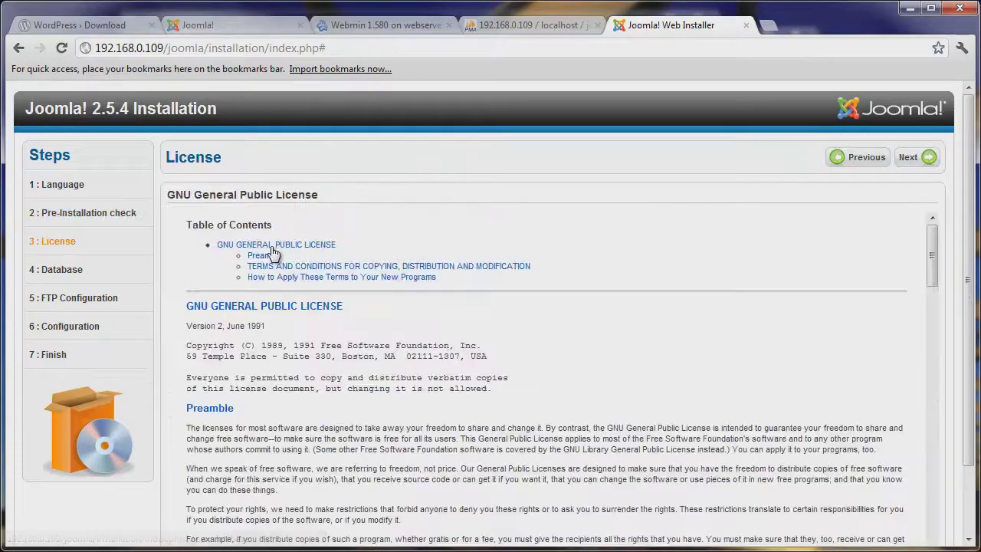
pyautogui.scroll(-3, 279, 254)
pyautogui.scroll(-10, 276, 253)
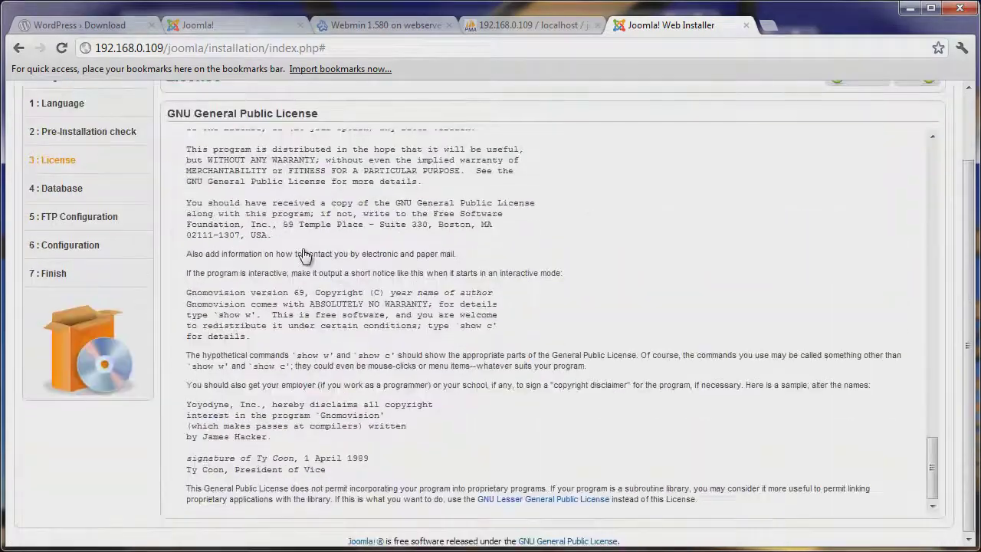
pyautogui.scroll(10, 360, 257)
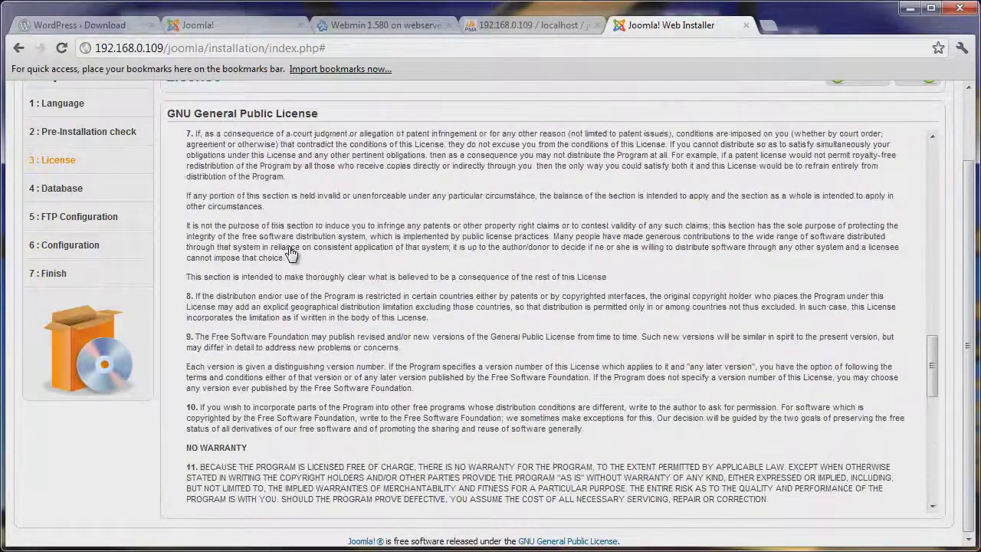
pyautogui.press('Return')
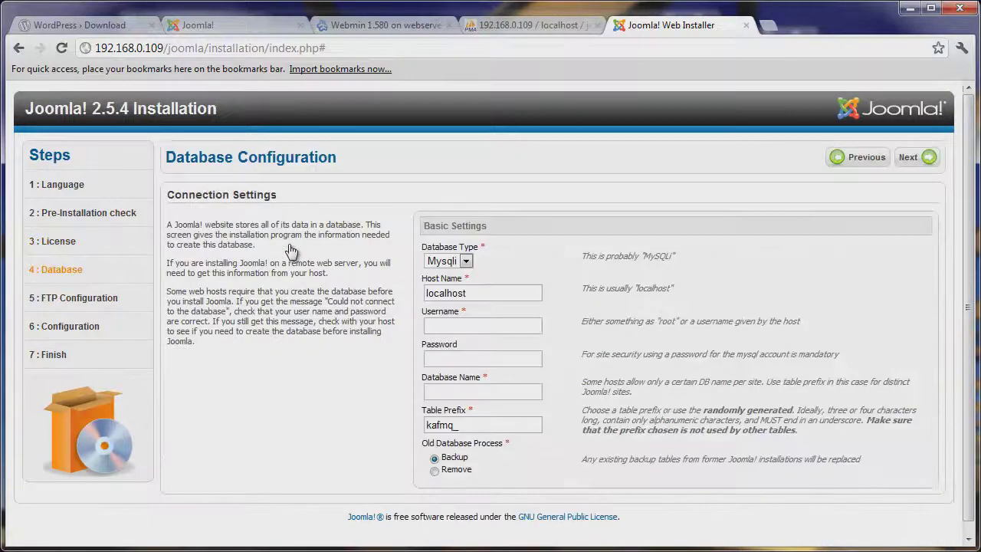
# Keep MySQL, enter username root, the database password and database name joomla, and submit.
pyautogui.hotkey('alt', 'Down')
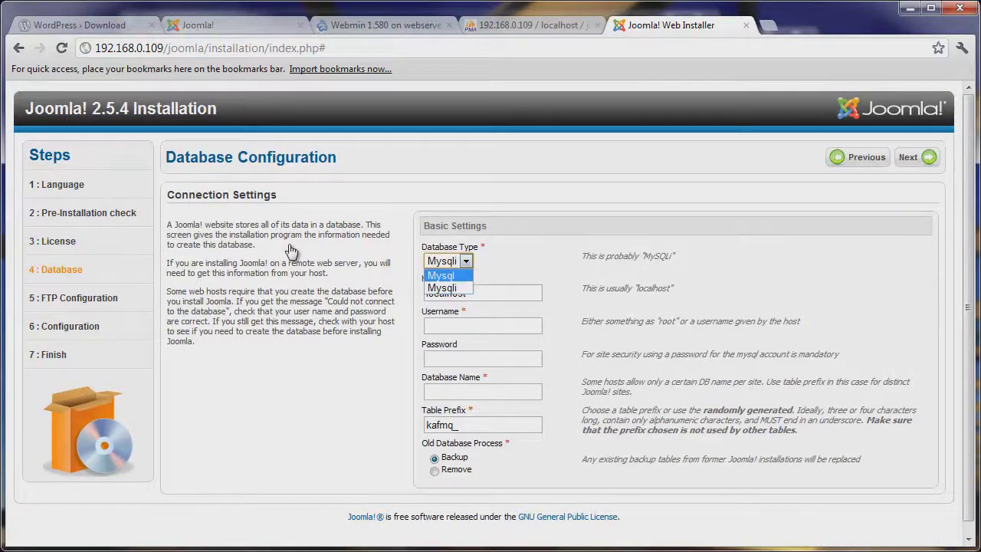
pyautogui.press('Down')
pyautogui.press('Up')
pyautogui.press('Return')
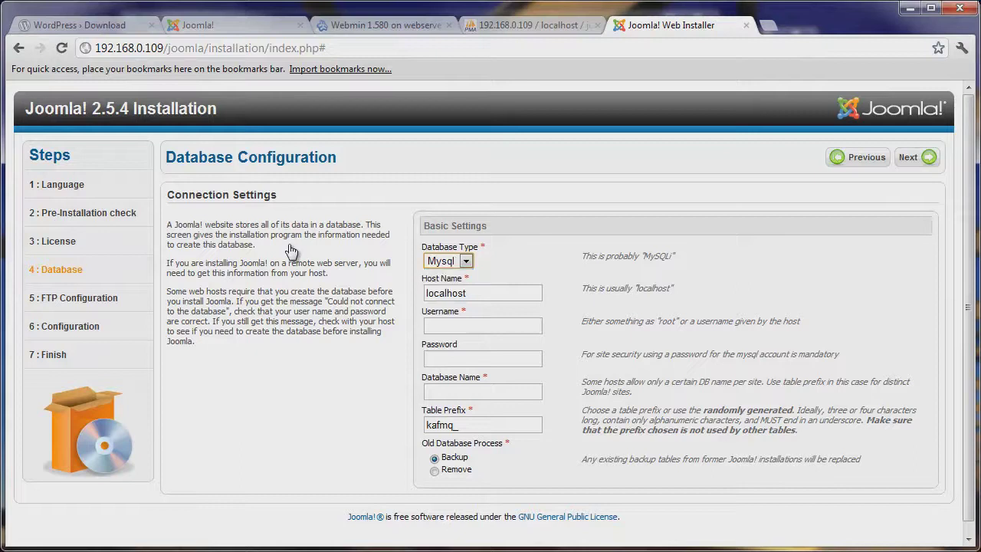
pyautogui.press('Tab')
pyautogui.press('Tab')
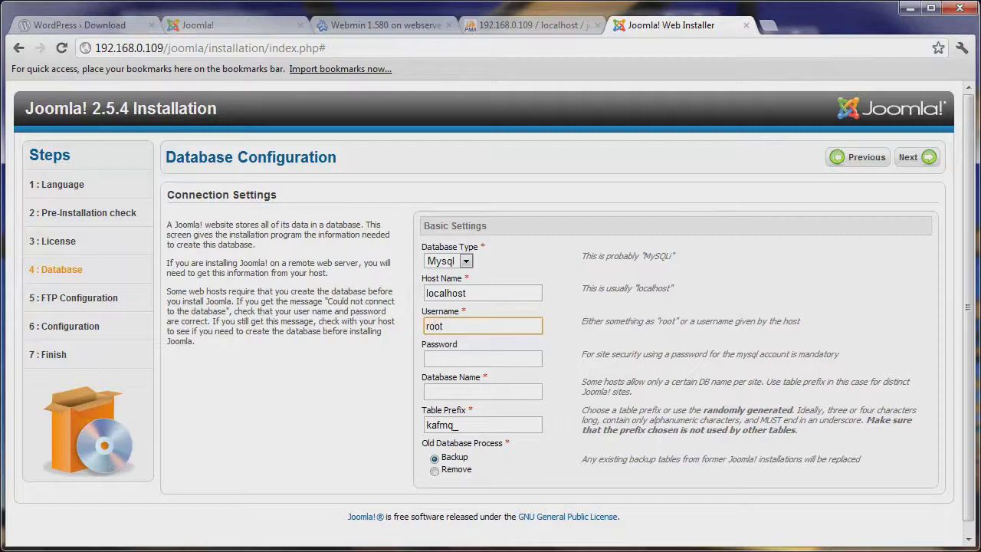
pyautogui.press('Tab')
pyautogui.write('********')
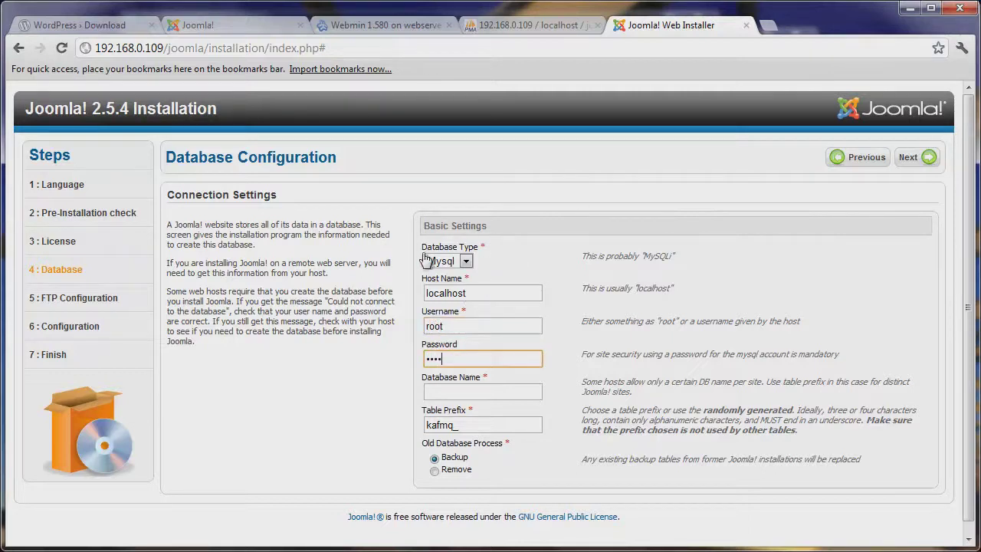
pyautogui.press('Tab')
pyautogui.write('j')
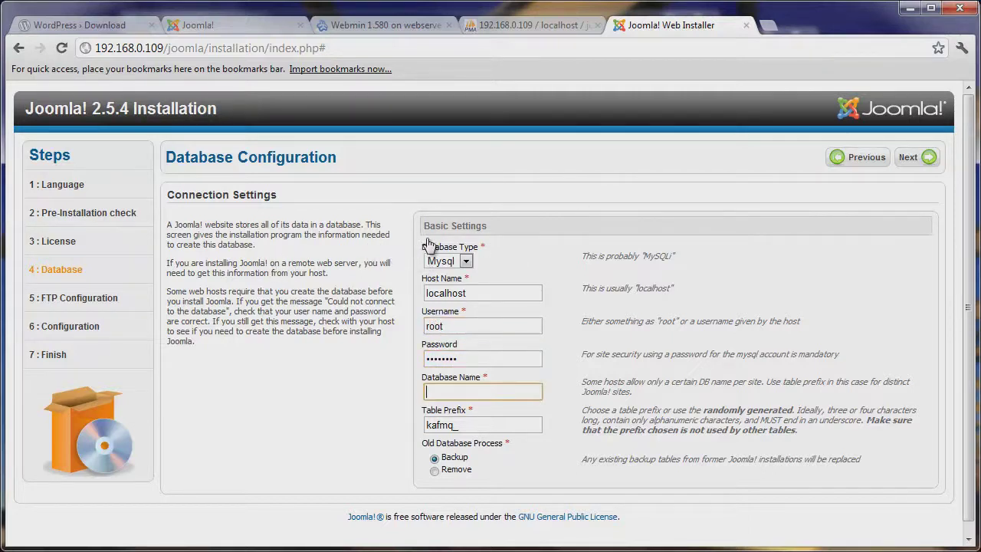
pyautogui.write('oomla')
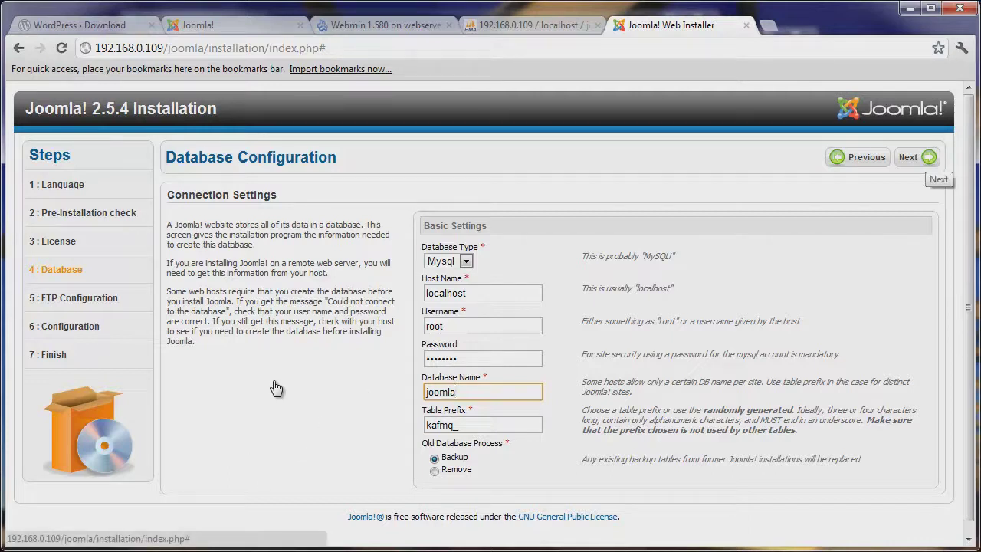
pyautogui.press('Return')
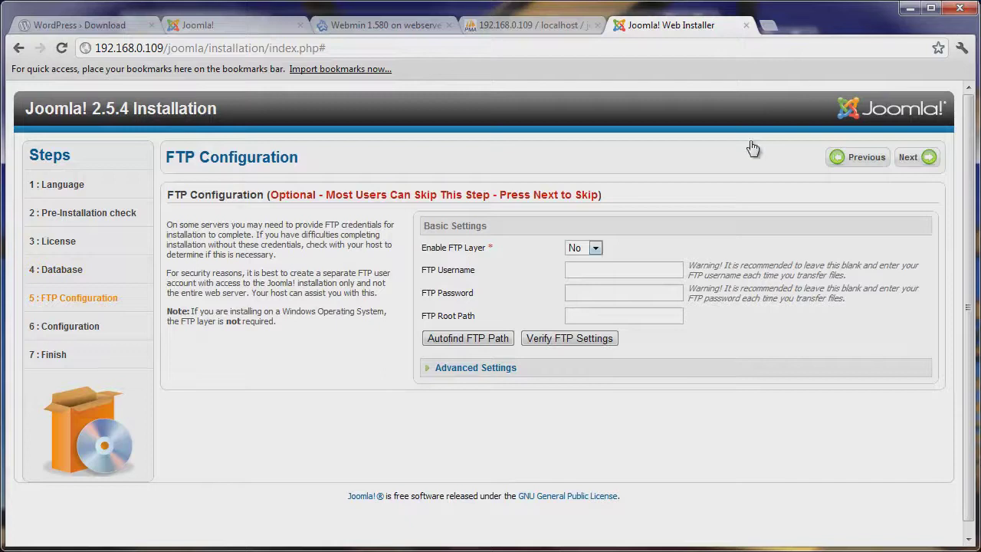
# Set Enable FTP Layer to Yes and continue to Main Configuration.
pyautogui.hotkey('alt', 'Down')
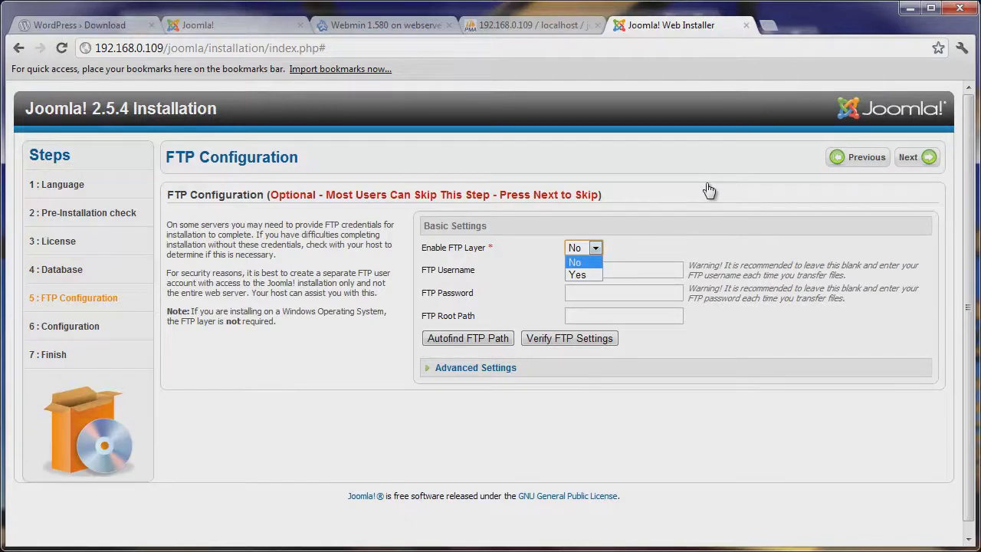
pyautogui.press('Escape')
pyautogui.press('Tab')
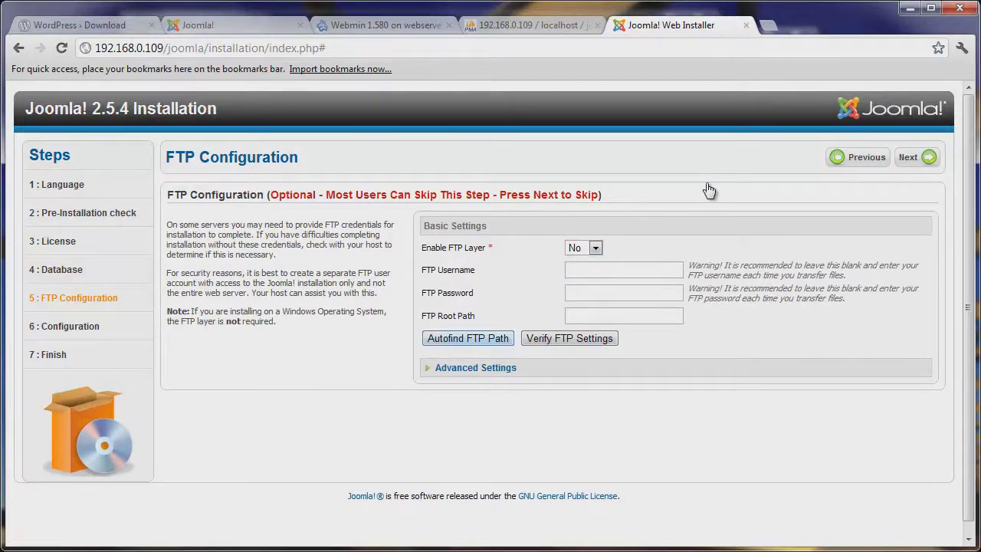
pyautogui.hotkey('alt', 'Down')
pyautogui.press('Down')
pyautogui.press('Return')
pyautogui.press('Tab')
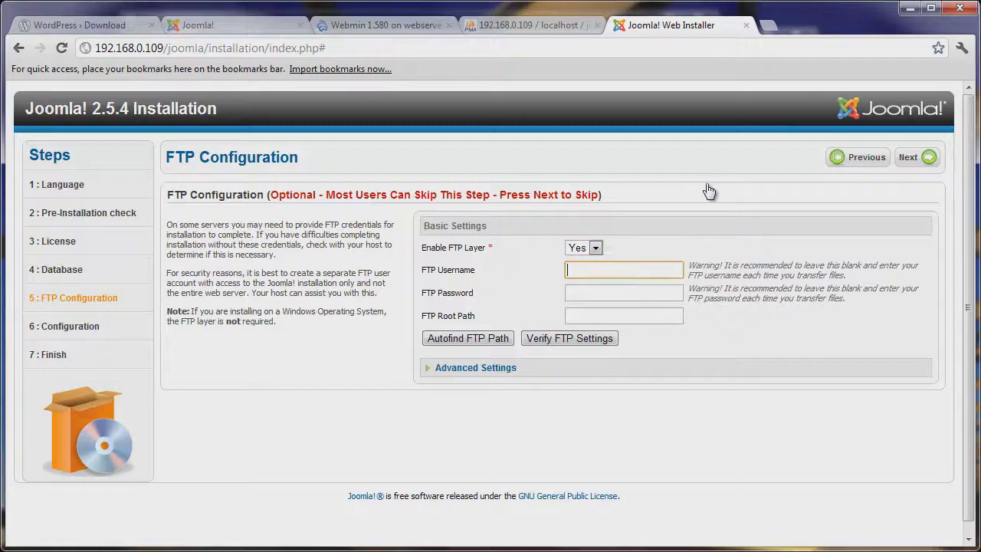
pyautogui.press('Return')
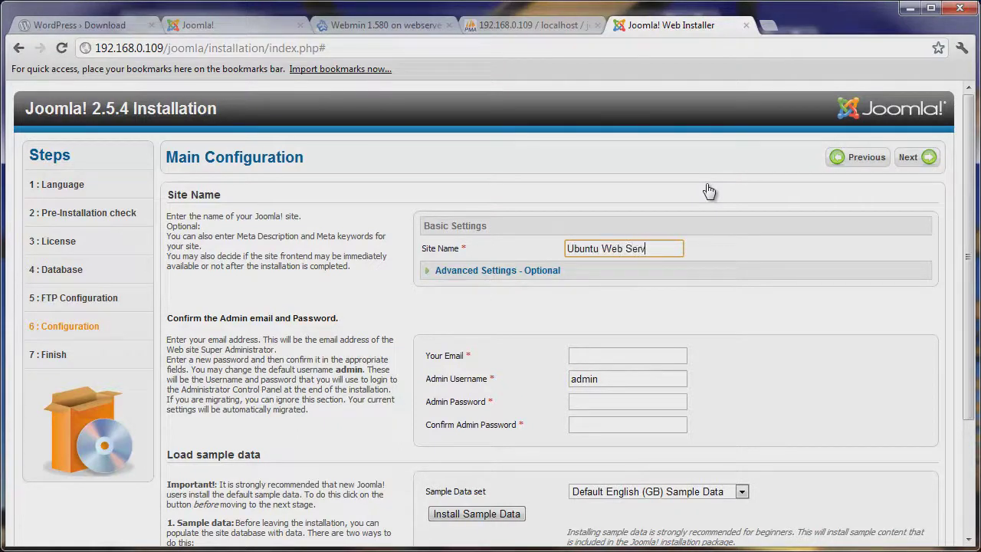
# Finish the 'Ubuntu Web Server' site setup with the admin e-mail, username admin and a confirmed admin password.
pyautogui.press('Tab')
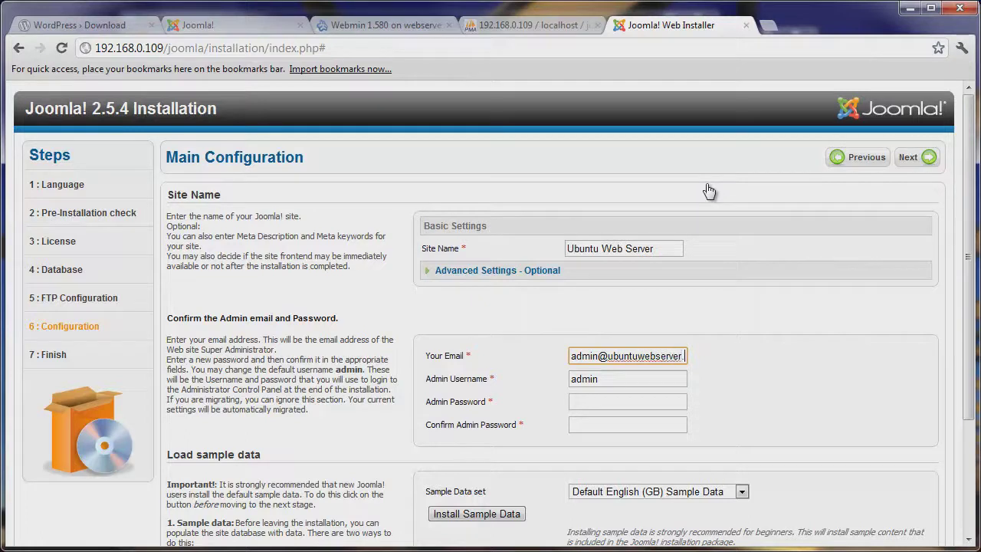
pyautogui.write('.com')
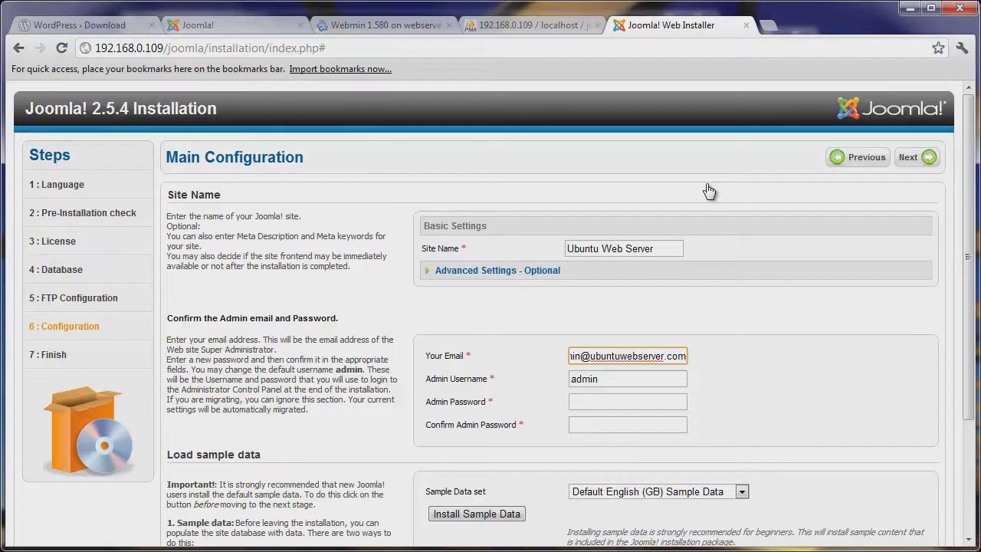
pyautogui.press('Tab')
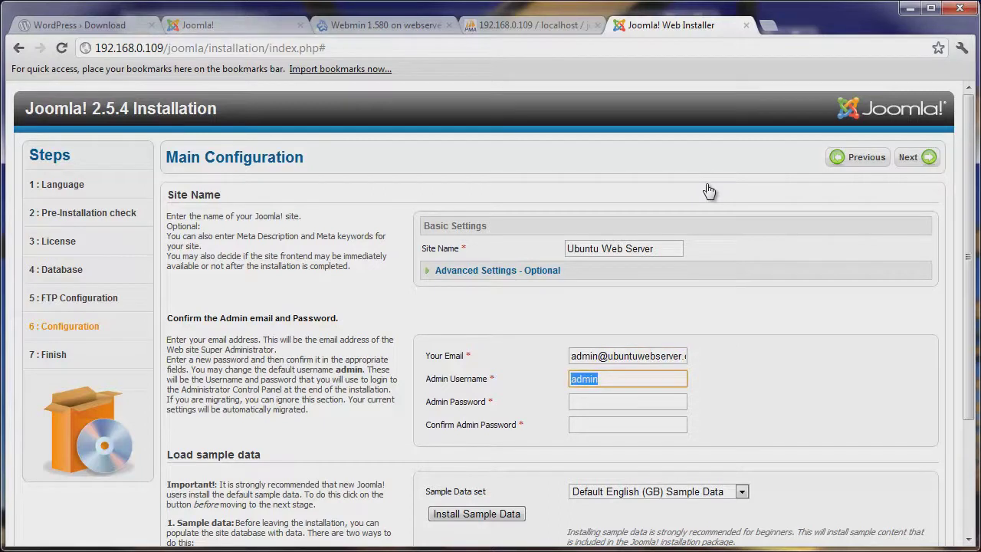
pyautogui.press('Tab')
pyautogui.write('password')
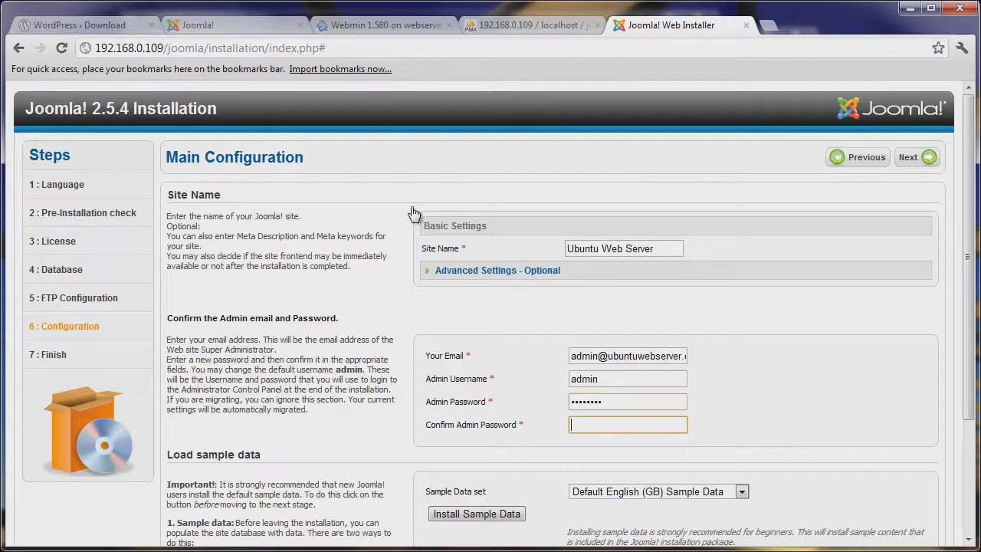
pyautogui.press('Tab')
pyautogui.write('passw')
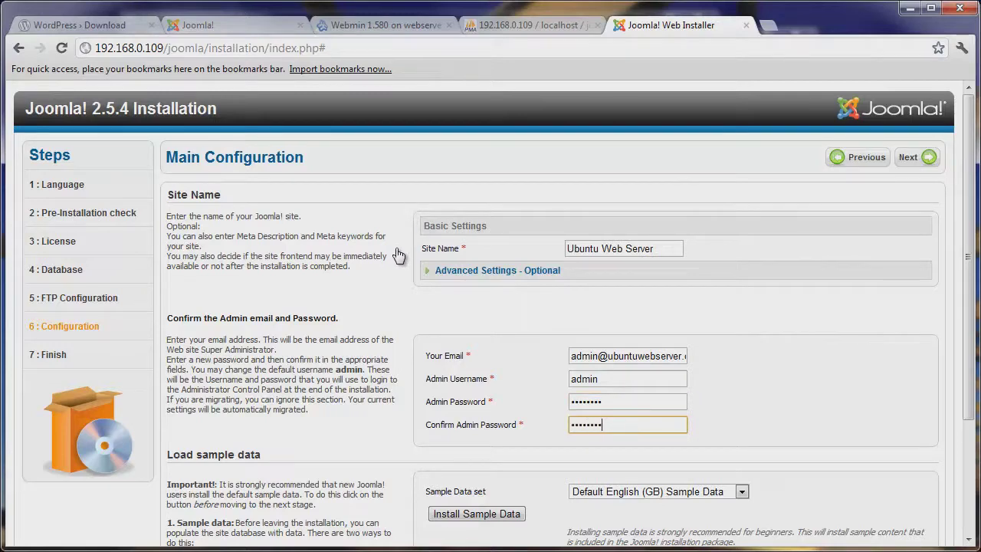
pyautogui.write('ord')
pyautogui.click(416, 245)
pyautogui.scroll(-2, 414, 244)
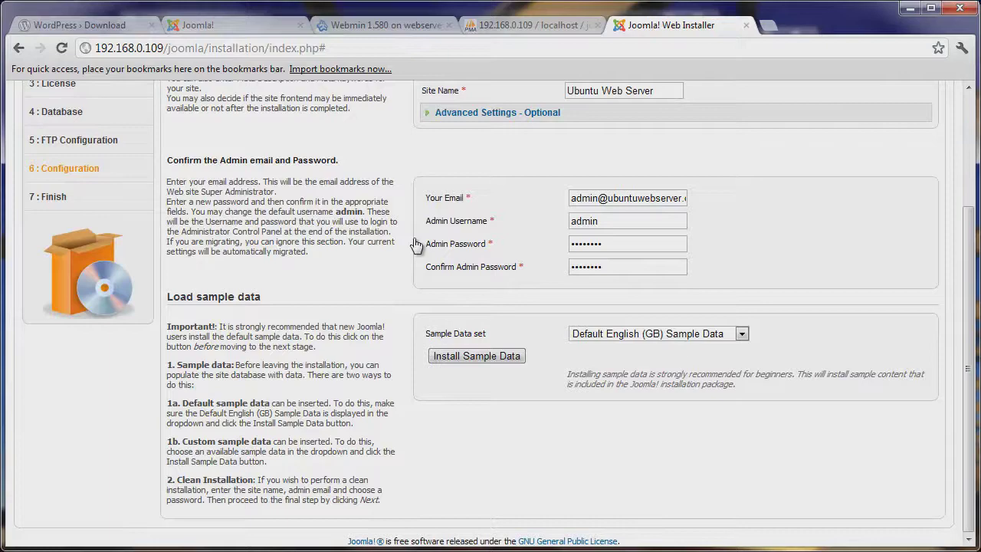
pyautogui.scroll(2, 193, 244)
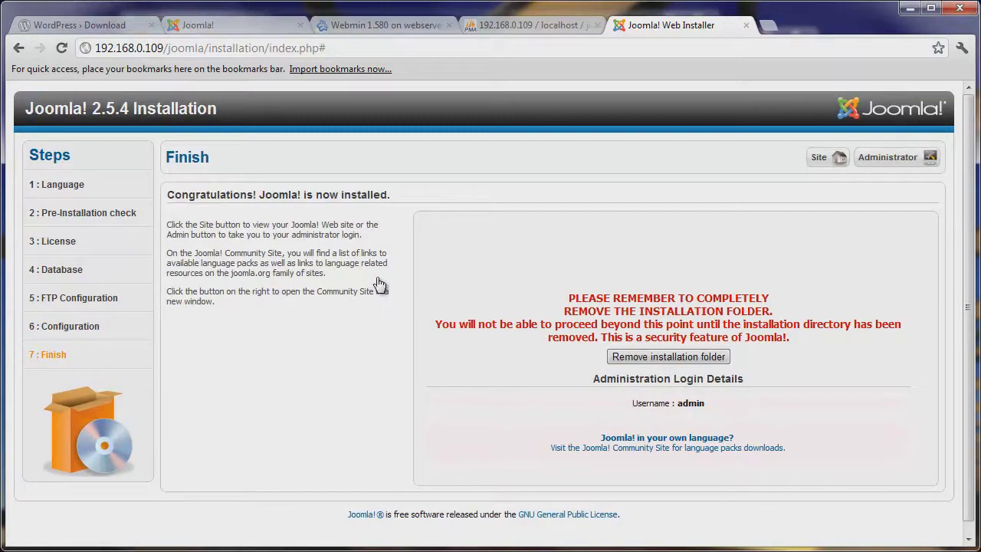
# Remove the Joomla installation folder and go to the Administrator login page.
pyautogui.press('Return')
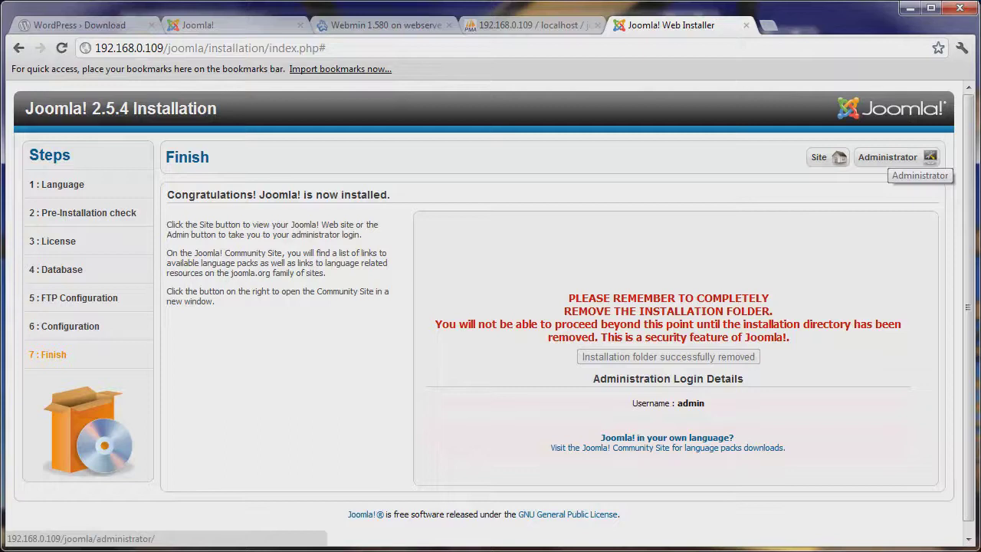
pyautogui.press('Return')
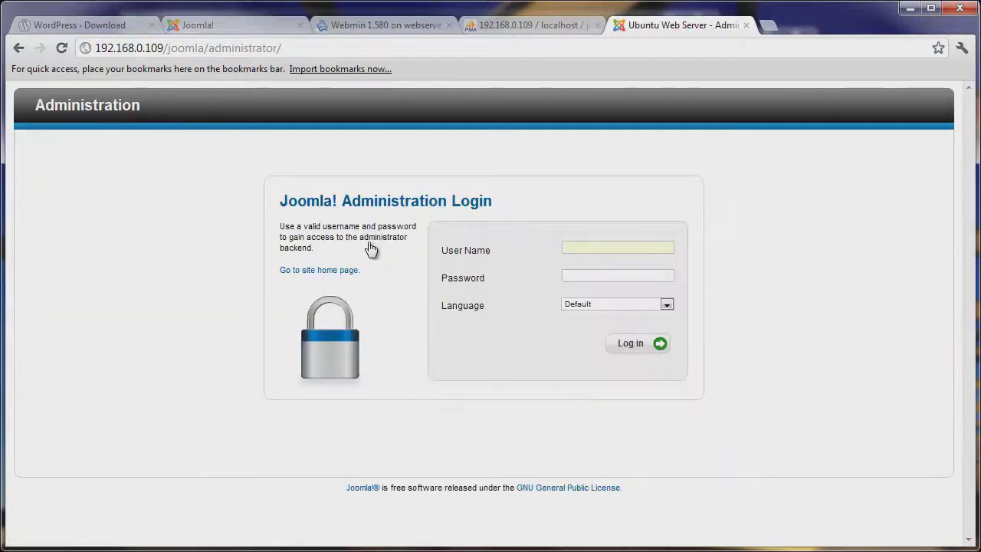
# Log in to the Joomla administrator backend as admin with the account password.
pyautogui.press('Down')
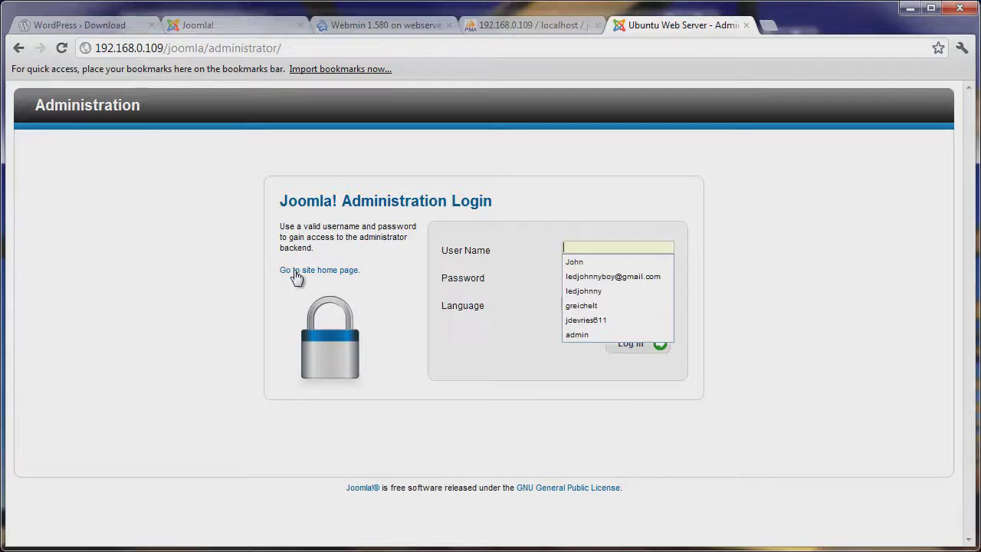
pyautogui.press('Tab')
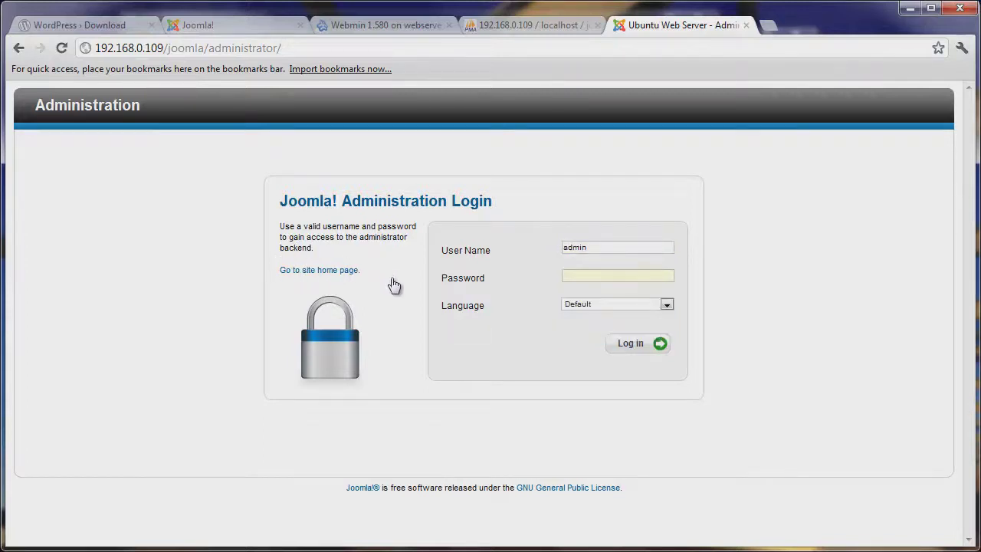
pyautogui.press('Return')
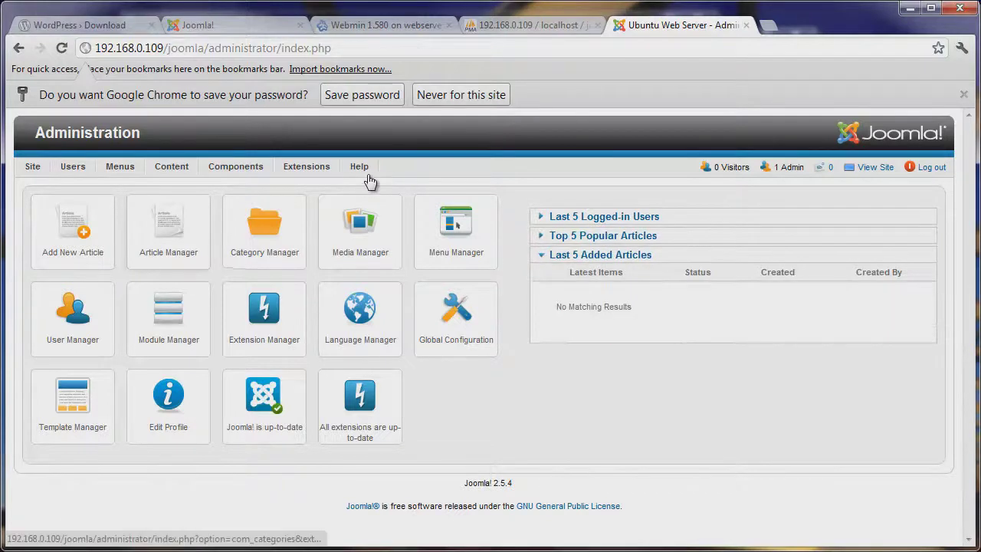
# Create and save a published article titled 'Hello' with the text 'Hello, world!'.
pyautogui.press('Return')
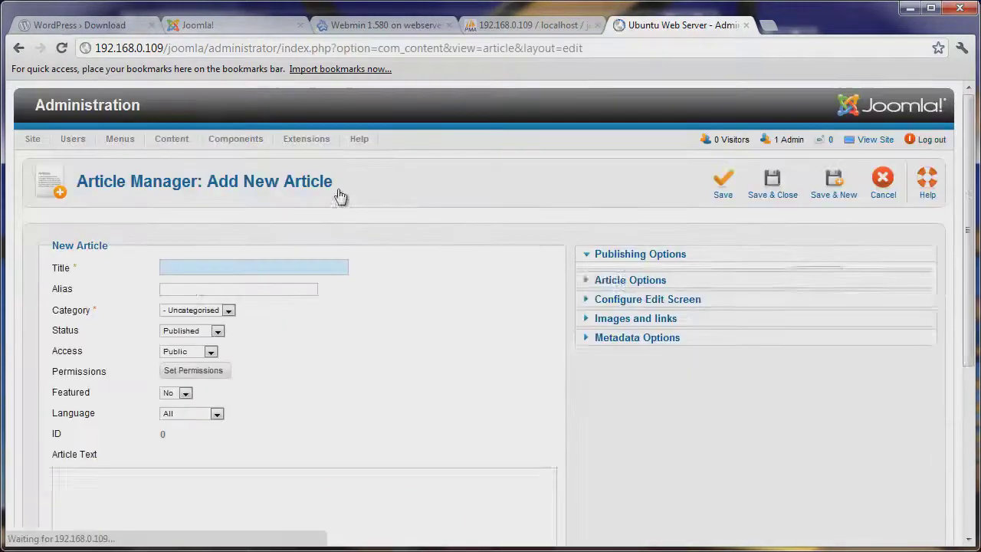
pyautogui.write('Hello')
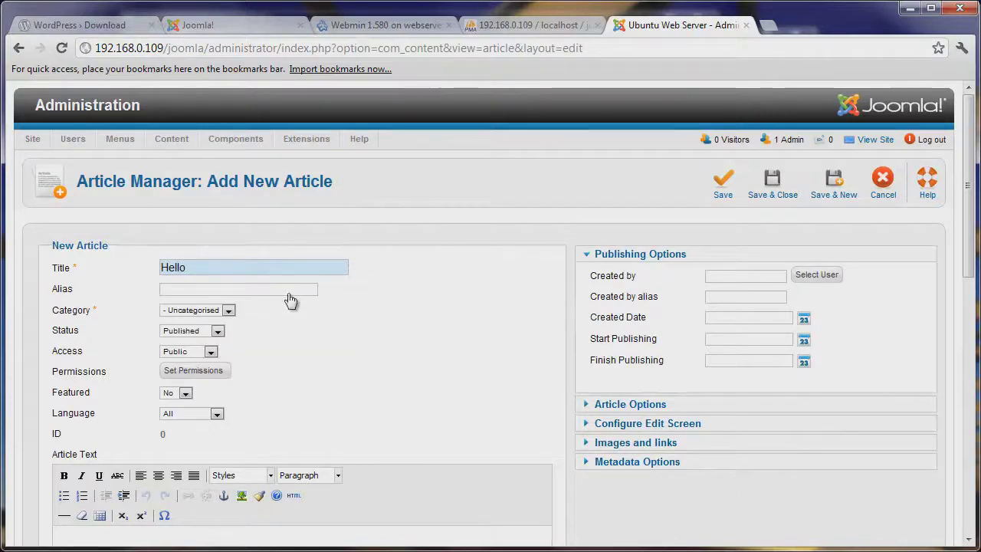
pyautogui.scroll(-1, 229, 355)
pyautogui.scroll(-5, 228, 355)
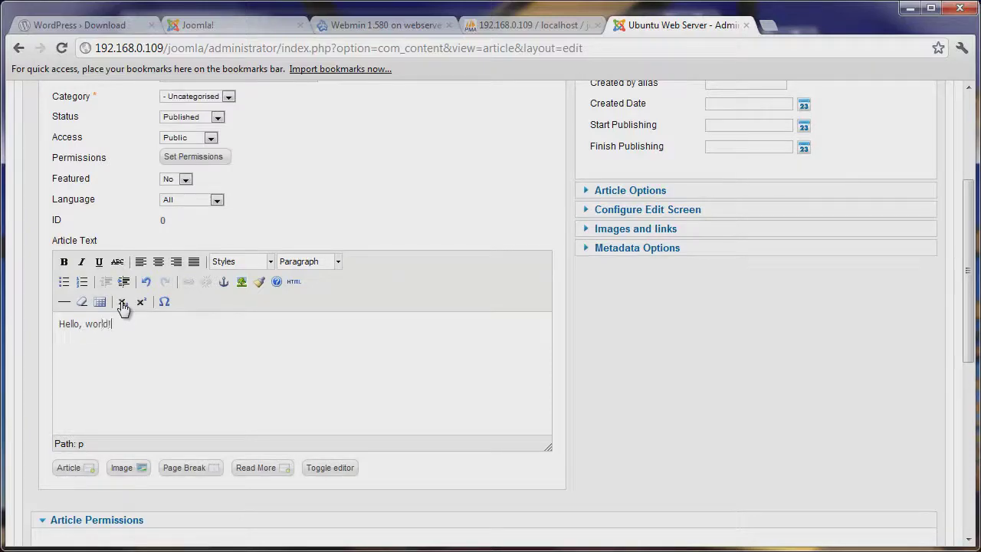
pyautogui.scroll(6, 123, 307)
pyautogui.press('Return')
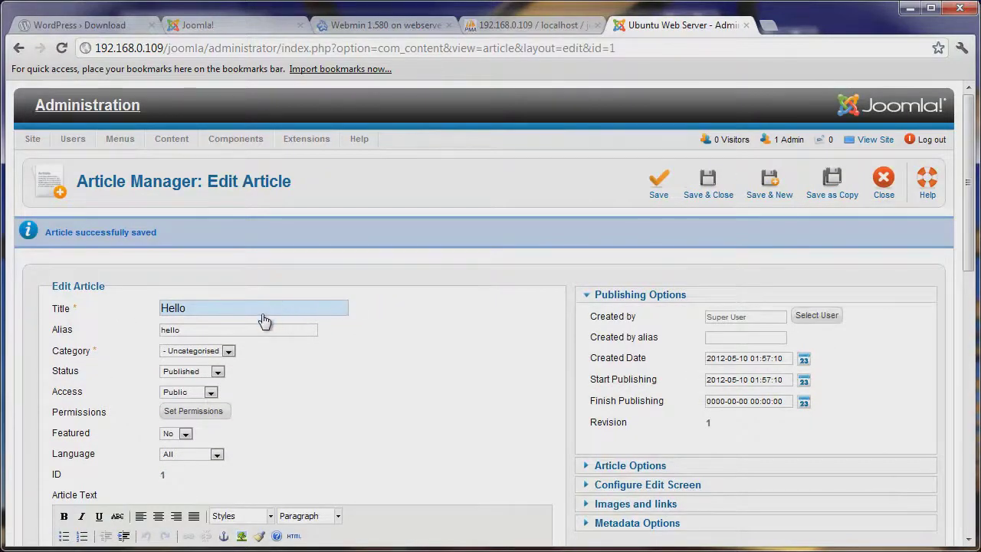
# Open the live site's Home page in a new browser tab.
pyautogui.hotkey('shift', 'F10')
pyautogui.hotkey('shift', 'F10')
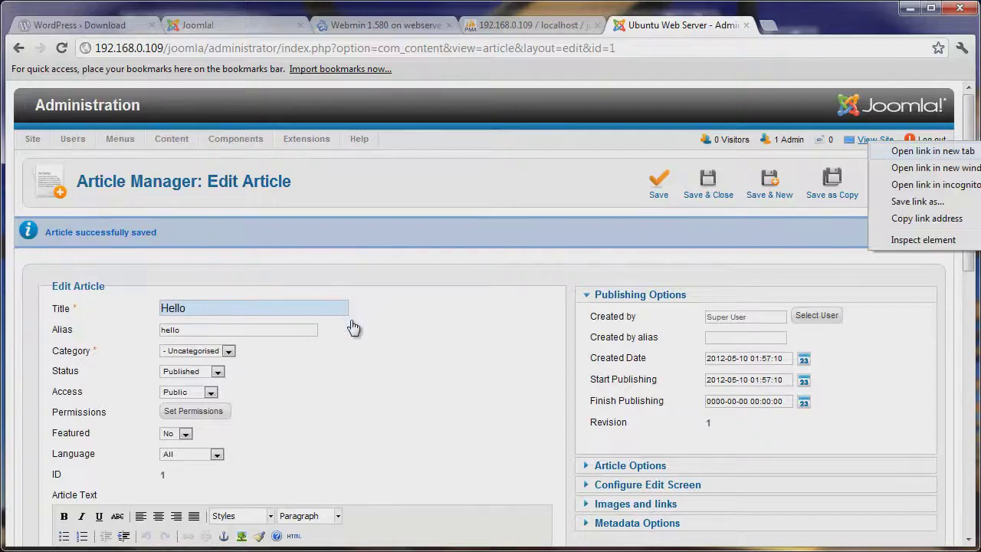
pyautogui.press('Return')
pyautogui.hotkey('ctrl', 'Tab')
pyautogui.scroll(-3, 376, 246)
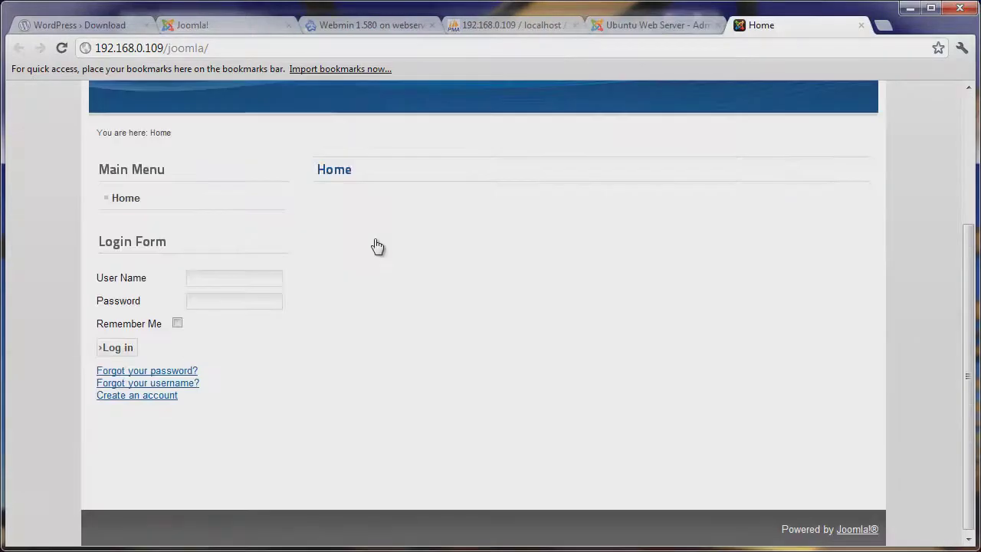
pyautogui.scroll(2, 376, 245)
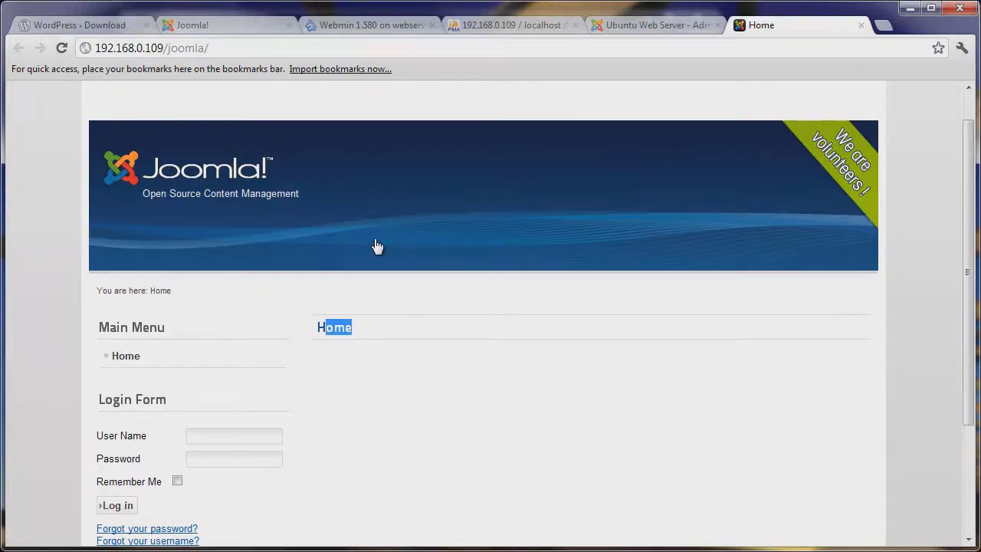
pyautogui.click(376, 246)
pyautogui.scroll(-2, 377, 245)
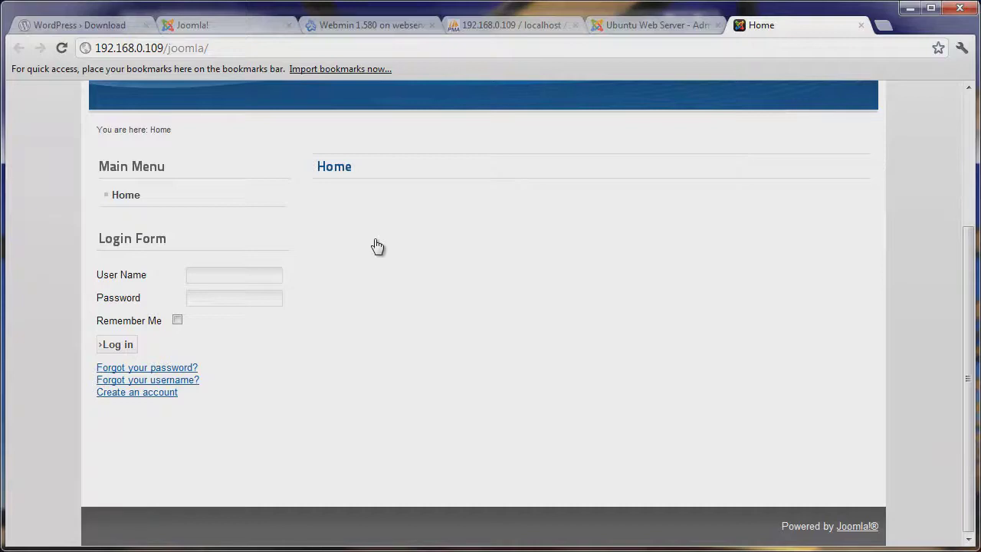
pyautogui.doubleClick(375, 349)
pyautogui.click(373, 352)
pyautogui.scroll(3, 373, 352)
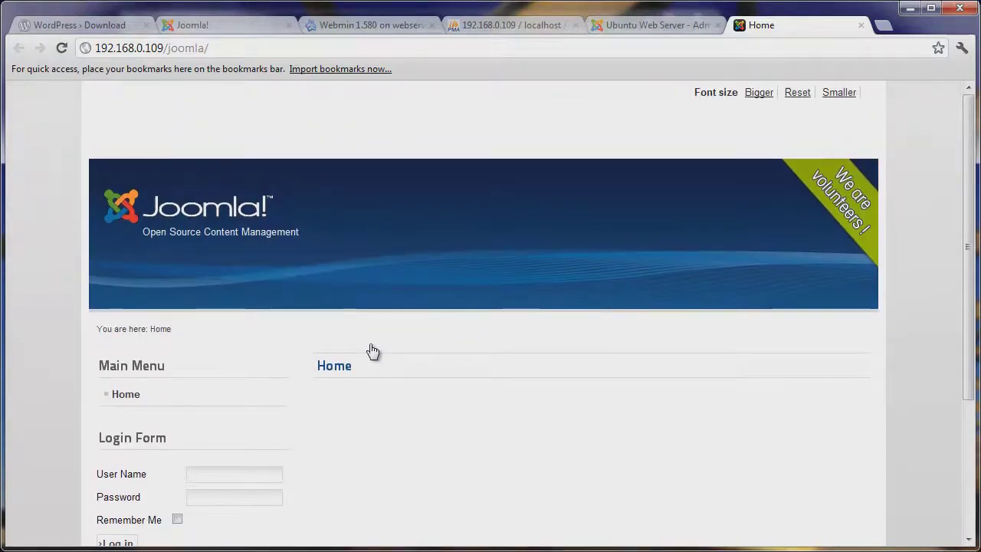